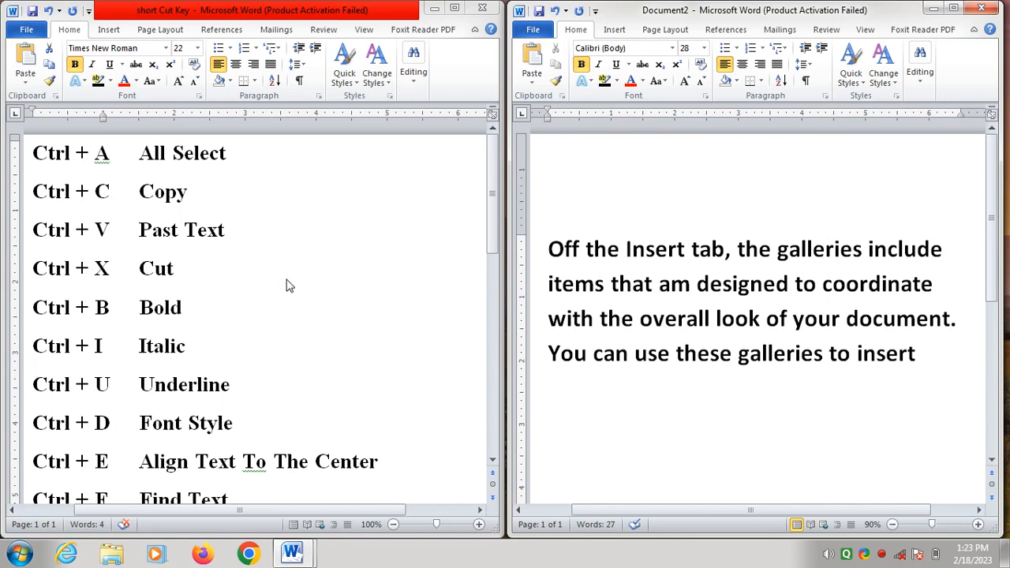
Highlight the "All Select" entry in the shortcut list and select all the text in Document2
{"action": "left_click", "coordinate": [230, 163]}
{"action": "left_click_drag", "start_coordinate": [228, 158], "coordinate": [60, 158]}
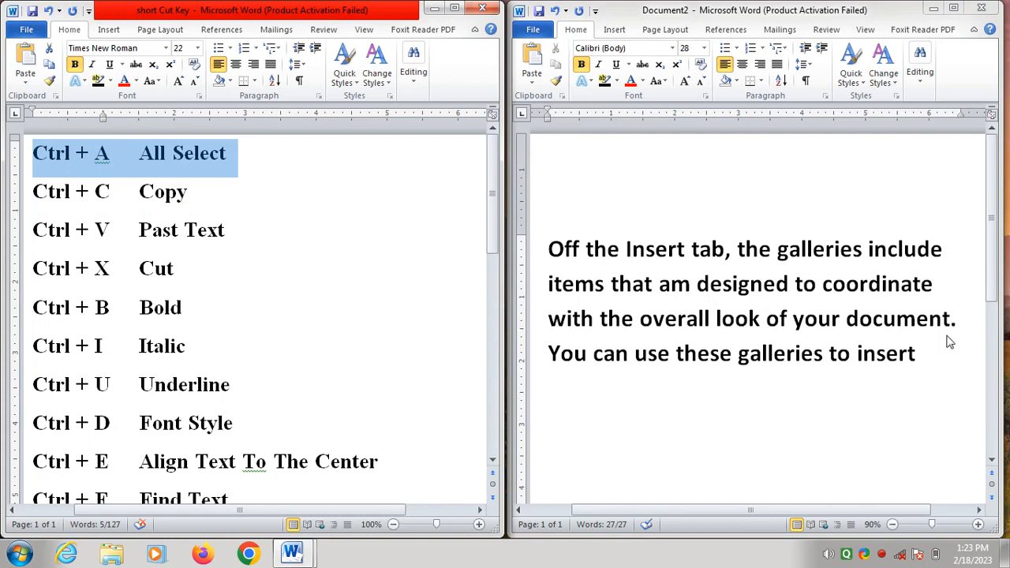
{"action": "left_click", "coordinate": [918, 355]}
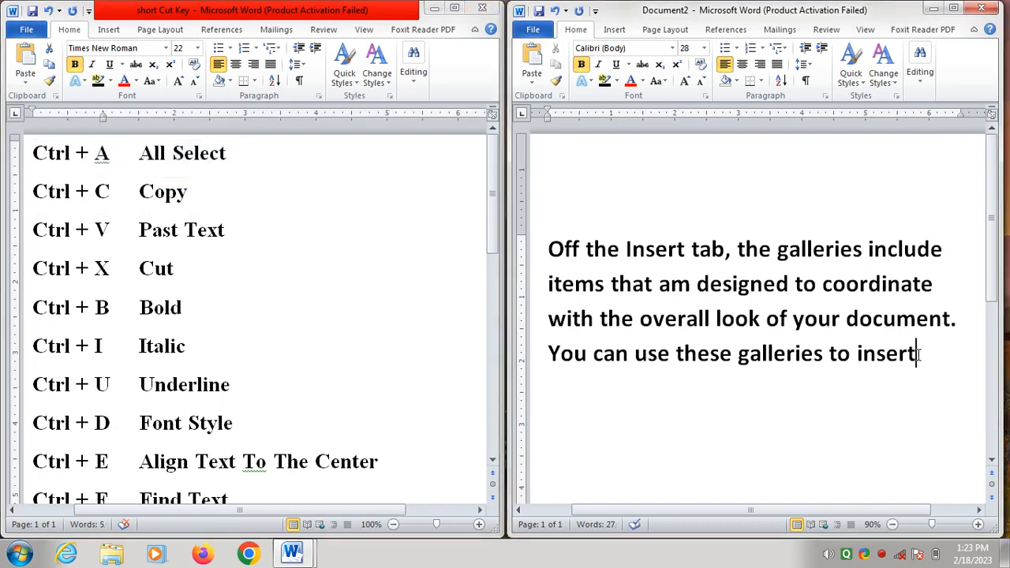
{"action": "key", "text": "ctrl+a"}
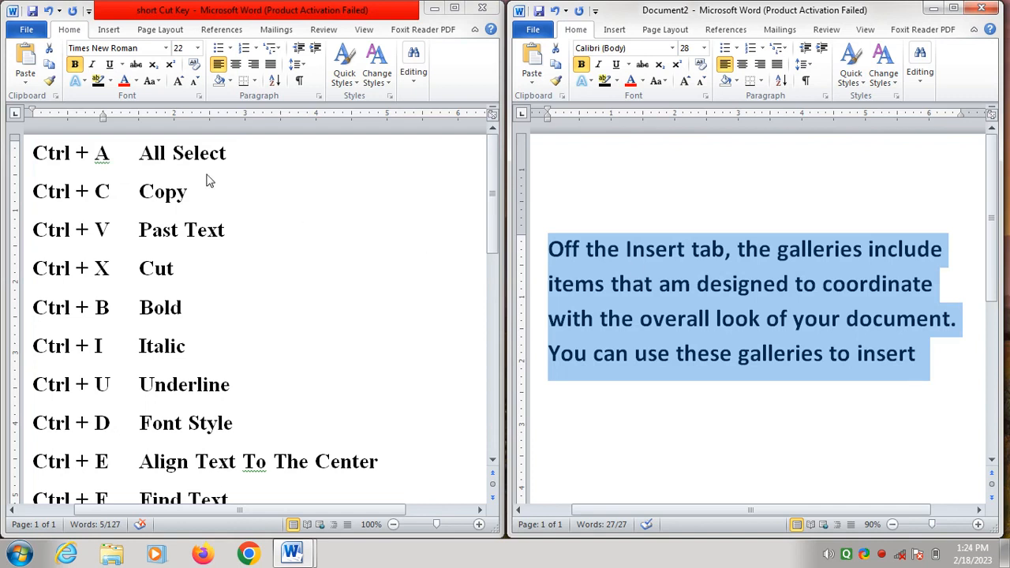
Highlight the "Copy" entry in the shortcut list and reselect the whole sample paragraph in Document2 for copying
{"action": "left_click", "coordinate": [176, 171]}
{"action": "left_click_drag", "start_coordinate": [190, 199], "coordinate": [38, 201]}
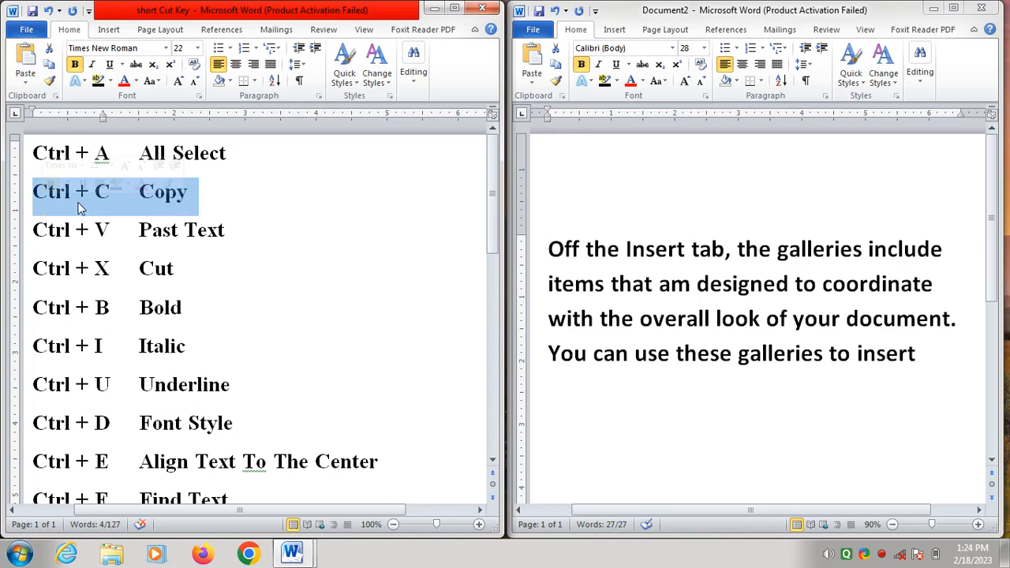
{"action": "left_click", "coordinate": [915, 355]}
{"action": "key", "text": "ctrl+a"}
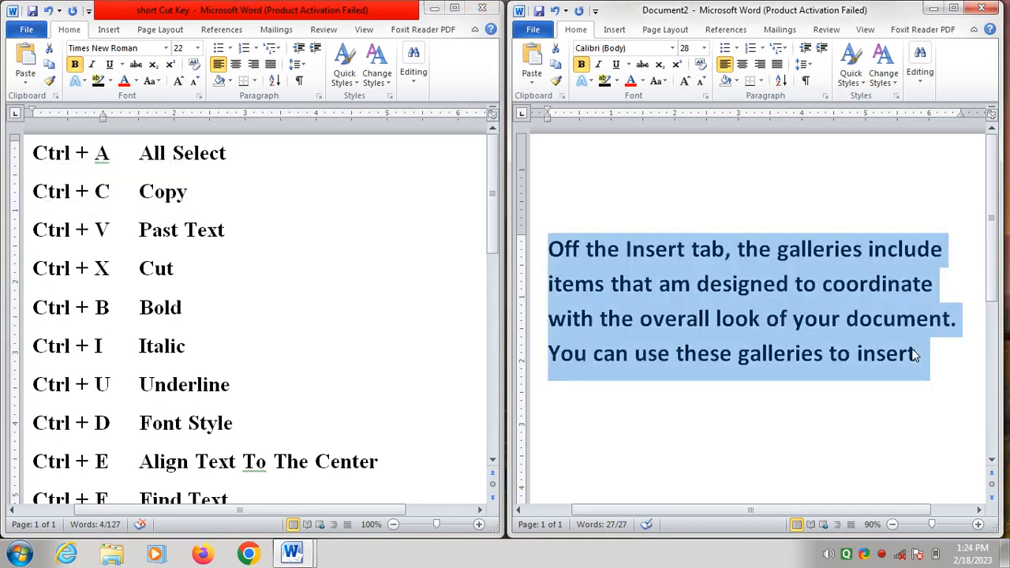
{"action": "left_click", "coordinate": [919, 355]}
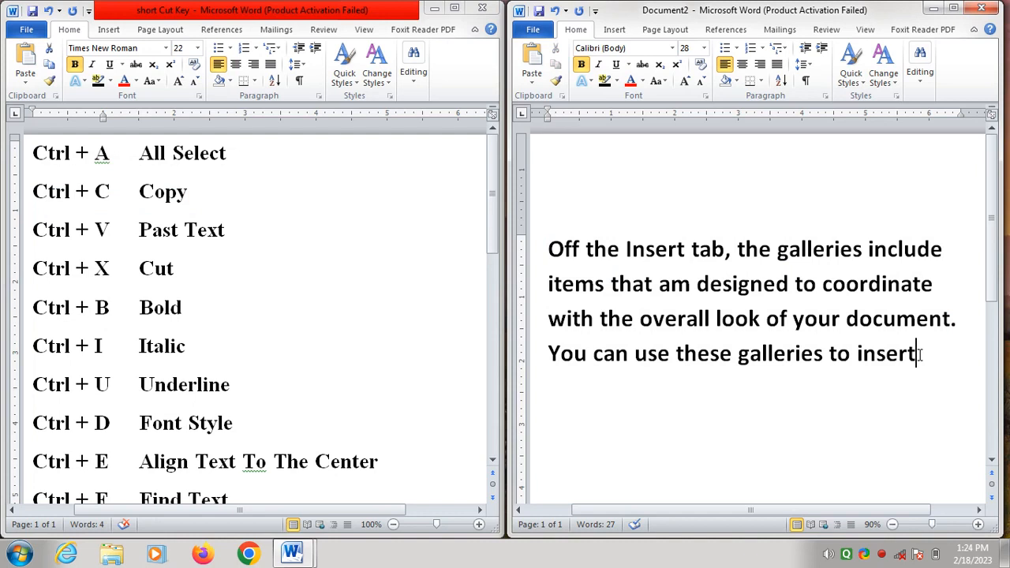
{"action": "key", "text": "ctrl+a"}
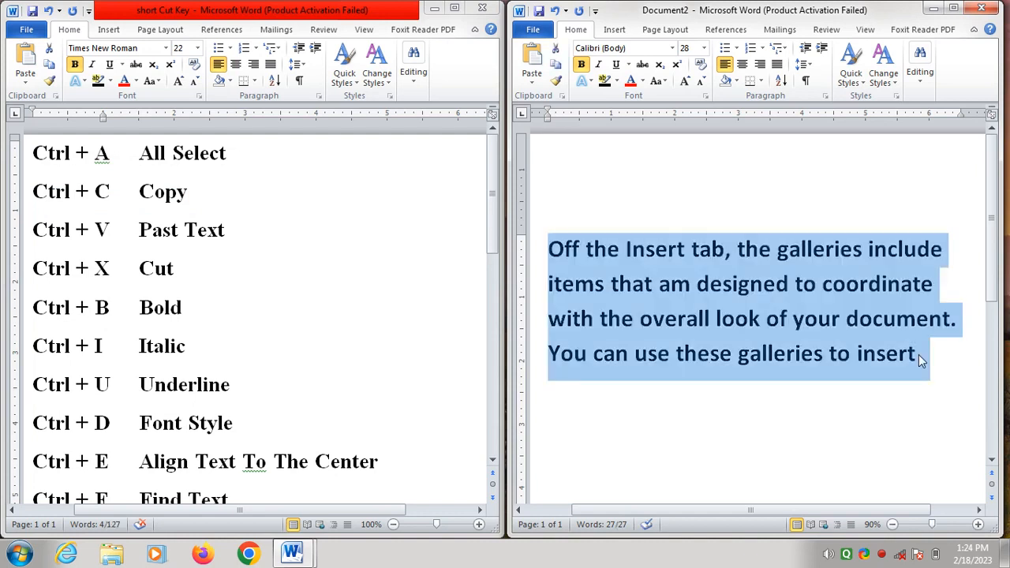
With the "Past Text" entry highlighted, paste a copy of the sample paragraph two lines below the original and undo the paste
{"action": "left_click", "coordinate": [228, 231]}
{"action": "left_click_drag", "start_coordinate": [228, 231], "coordinate": [46, 231]}
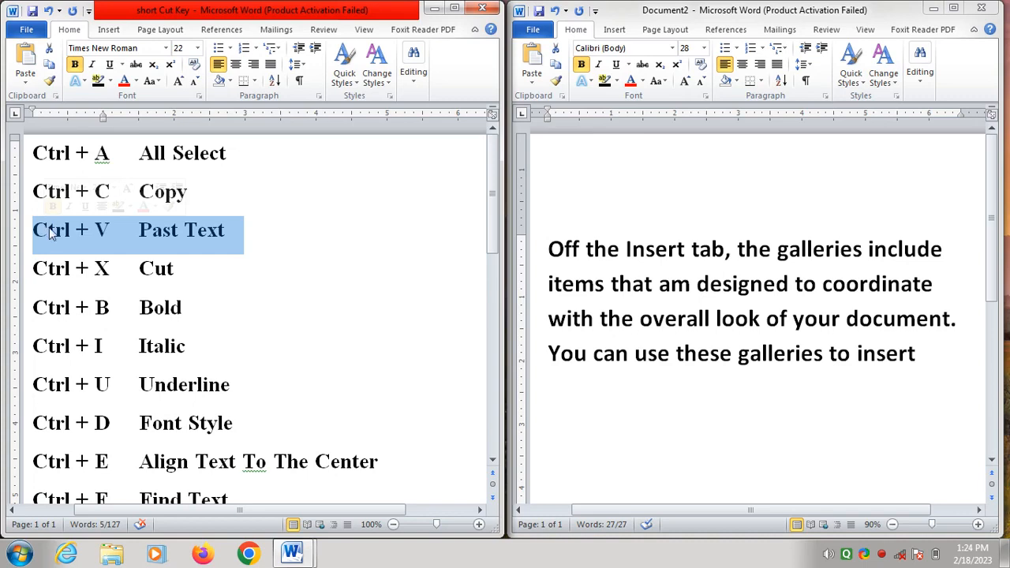
{"action": "triple_click", "coordinate": [922, 363]}
{"action": "key", "text": "ctrl+c"}
{"action": "left_click", "coordinate": [920, 357]}
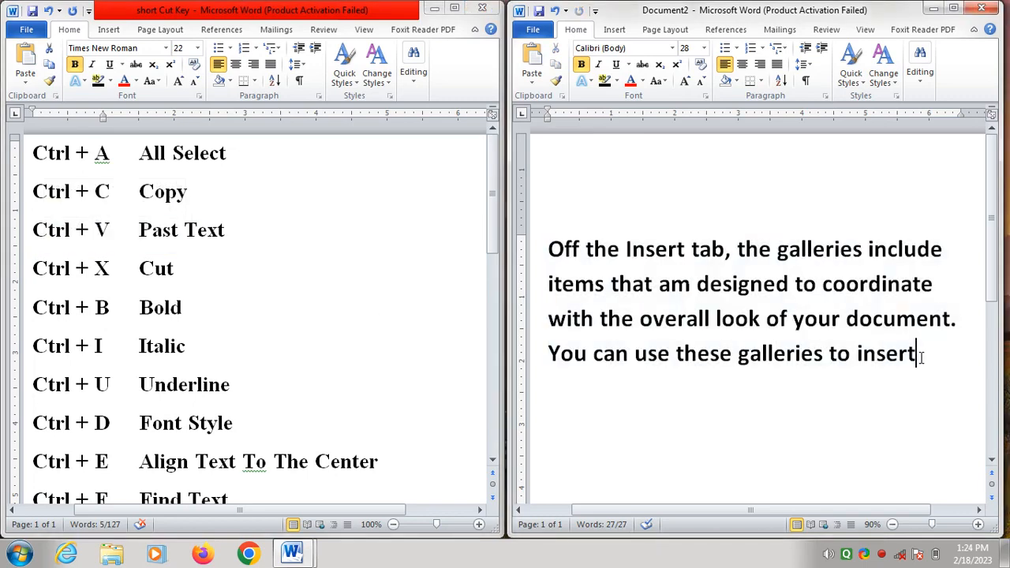
{"action": "key", "text": "Return"}
{"action": "key", "text": "Return"}
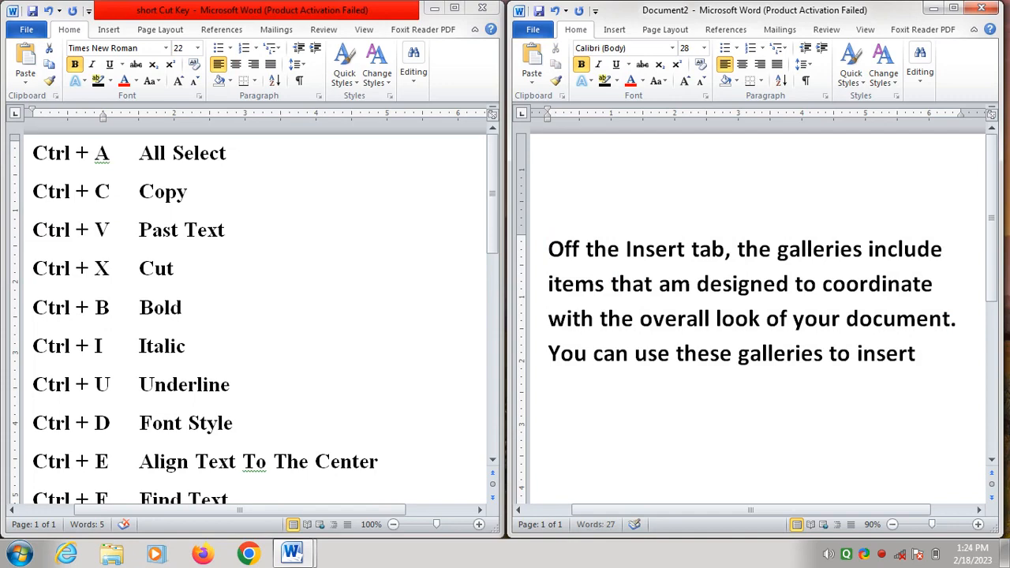
{"action": "key", "text": "ctrl+v"}
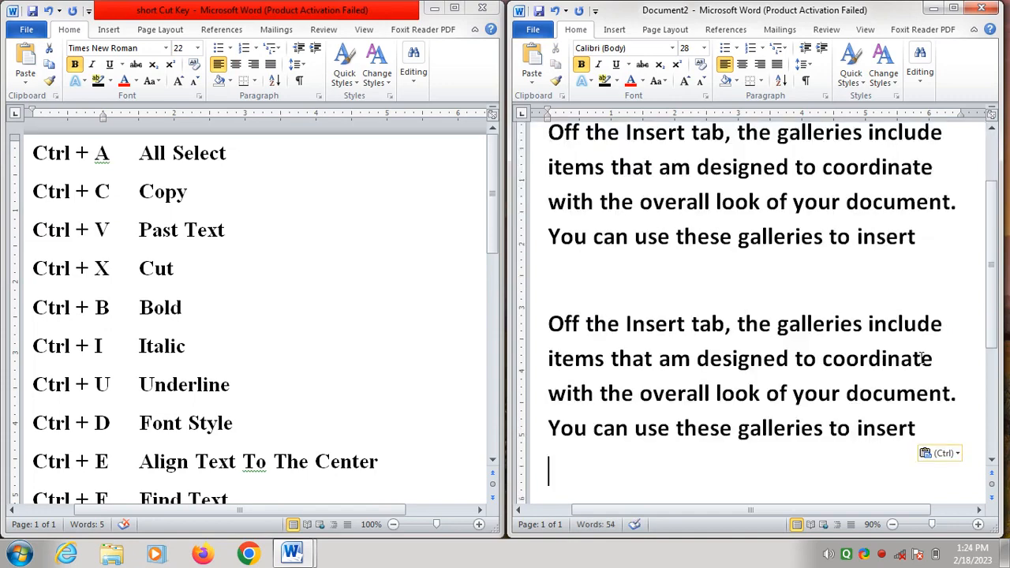
{"action": "key", "text": "ctrl+z"}
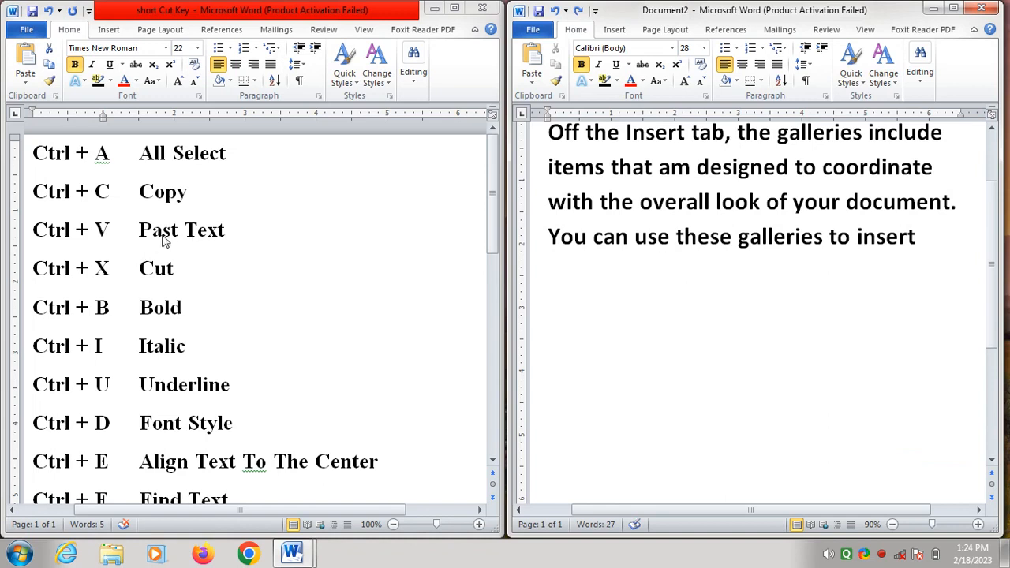
Highlight the "Cut" entry in the shortcut list, and cut the sample paragraph and paste it back in place
{"action": "key", "text": "alt+Tab"}
{"action": "left_click", "coordinate": [178, 269]}
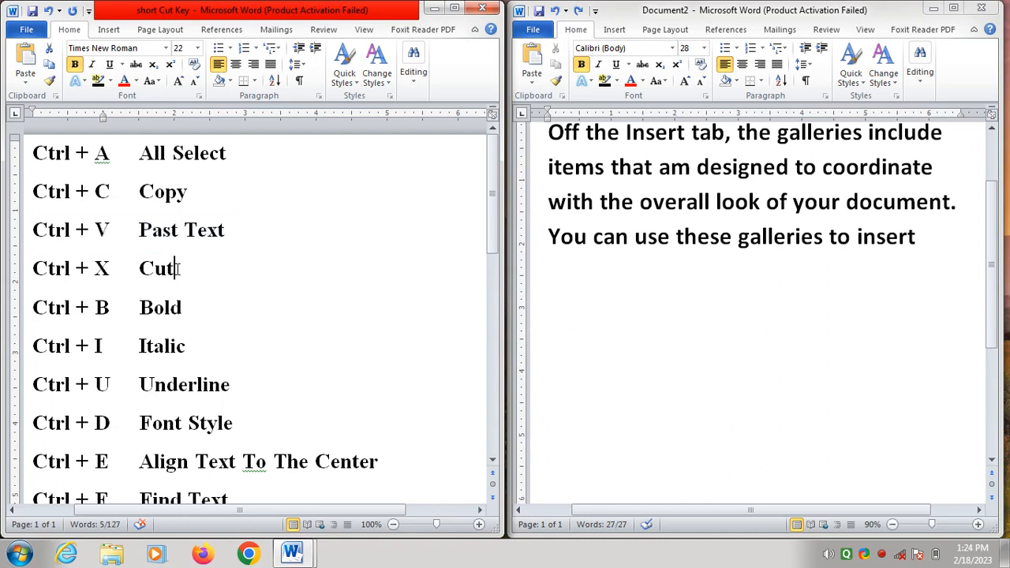
{"action": "left_click_drag", "start_coordinate": [178, 269], "coordinate": [54, 269]}
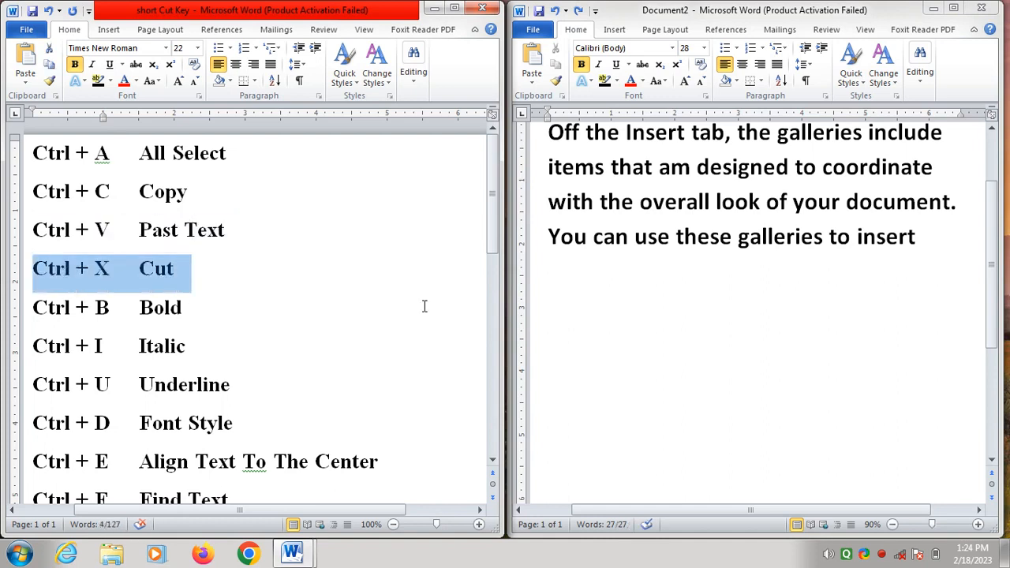
{"action": "left_click_drag", "start_coordinate": [996, 280], "coordinate": [996, 261]}
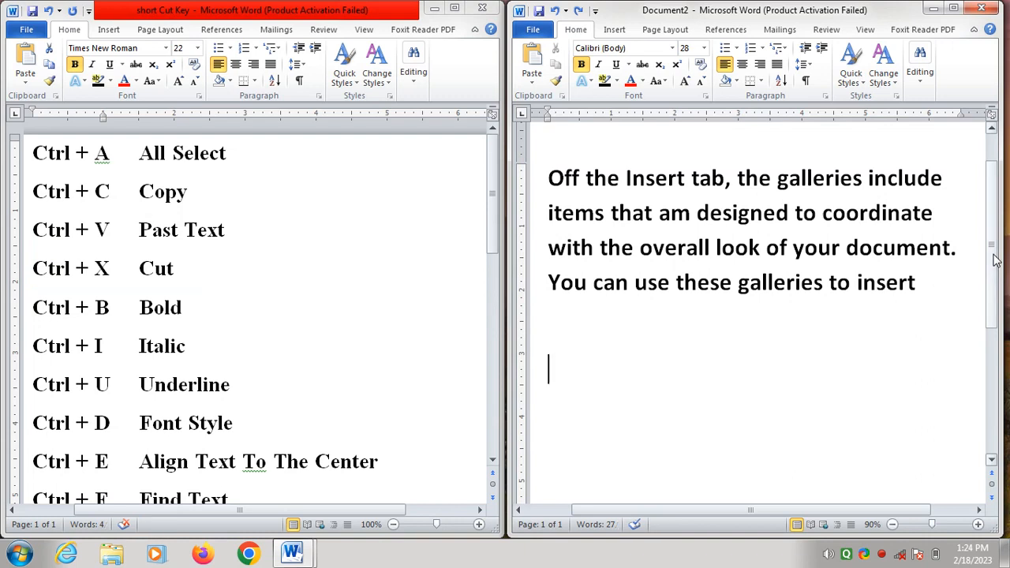
{"action": "key", "text": "alt+Tab"}
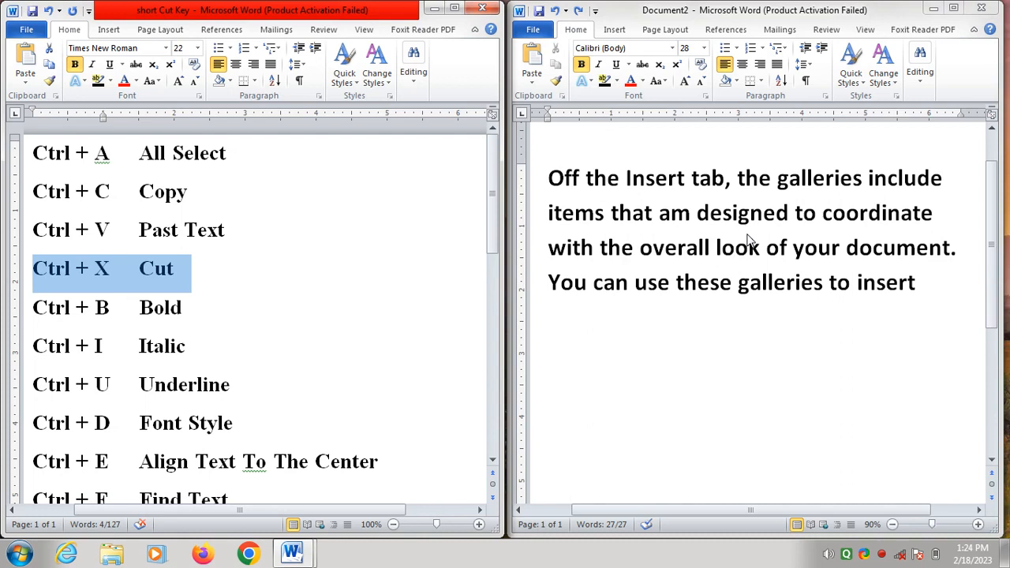
{"action": "left_click", "coordinate": [916, 288]}
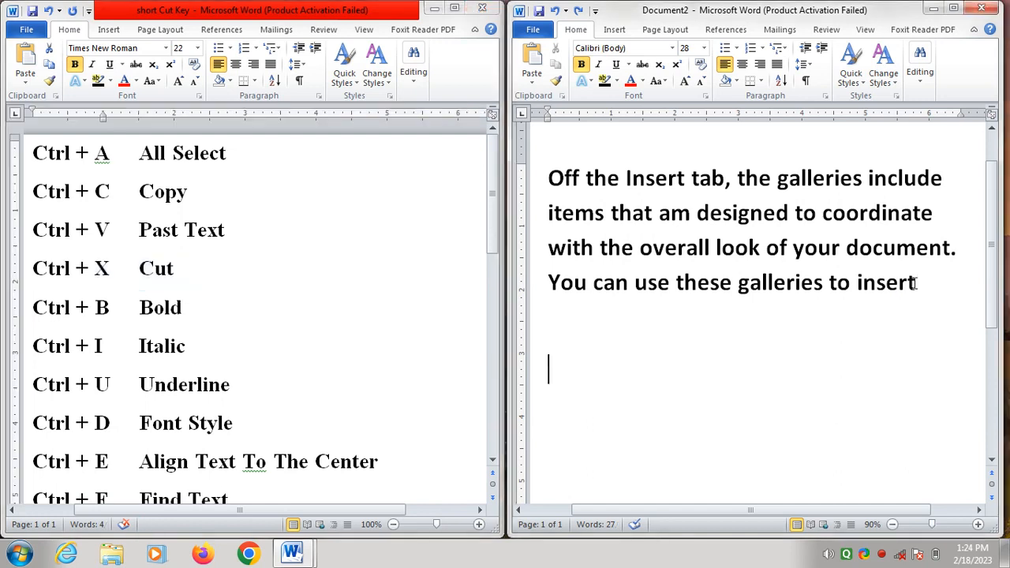
{"action": "left_click_drag", "start_coordinate": [915, 283], "coordinate": [563, 189]}
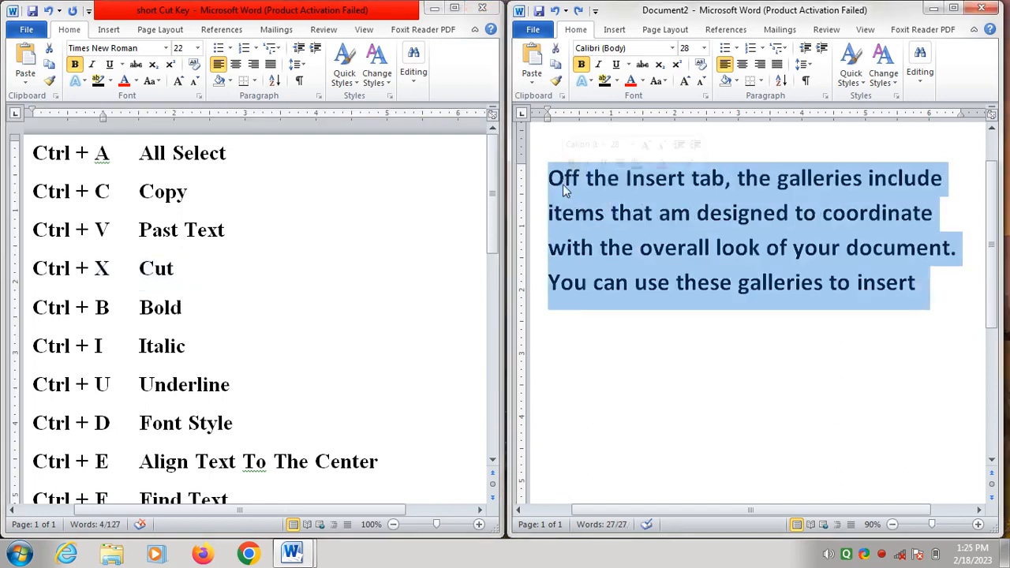
{"action": "key", "text": "ctrl+x"}
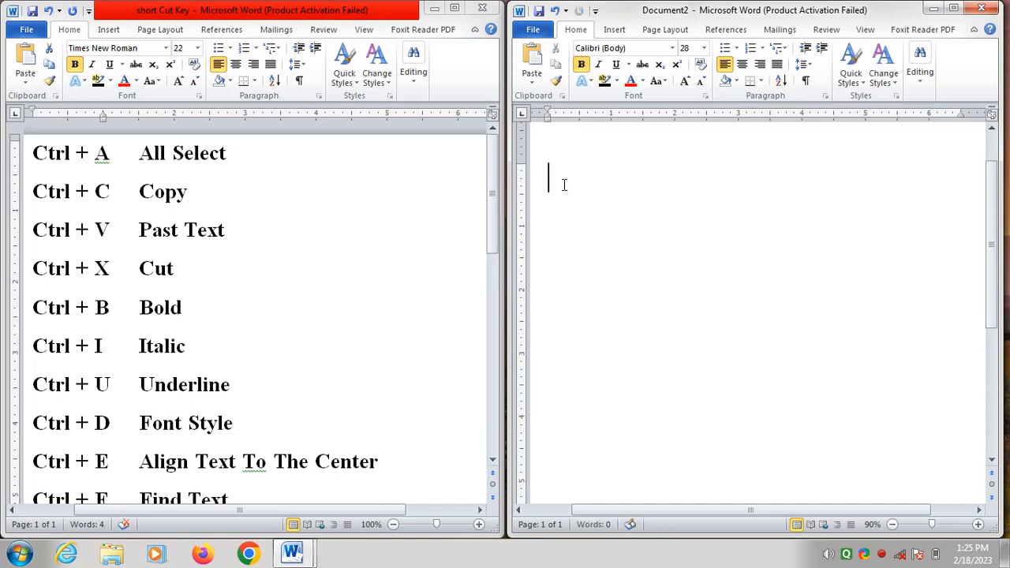
{"action": "key", "text": "ctrl+v"}
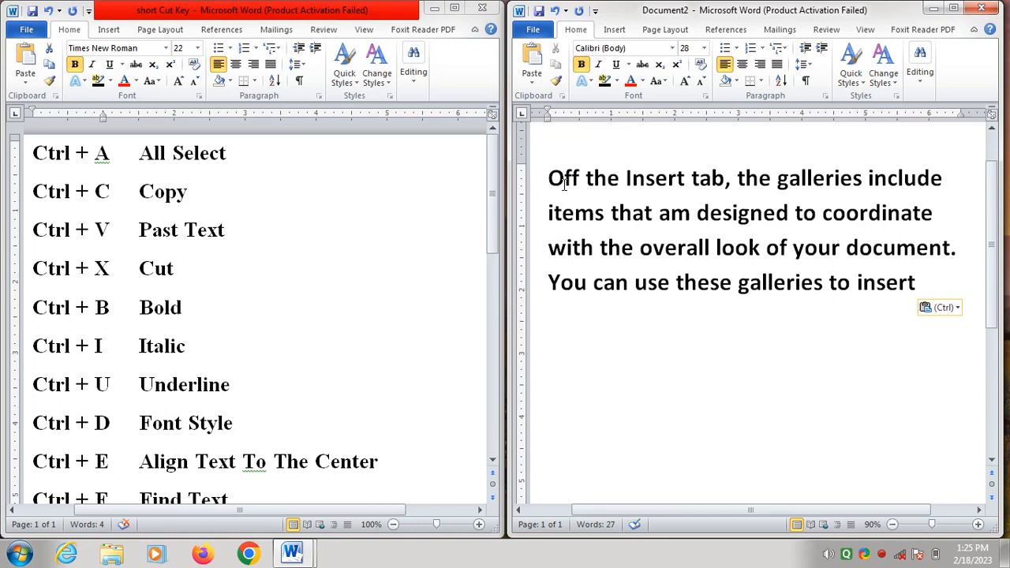
Highlight the "Bold" entry in the shortcut list and remove bold formatting from the sample paragraph
{"action": "left_click", "coordinate": [199, 307]}
{"action": "left_click_drag", "start_coordinate": [184, 308], "coordinate": [49, 319]}
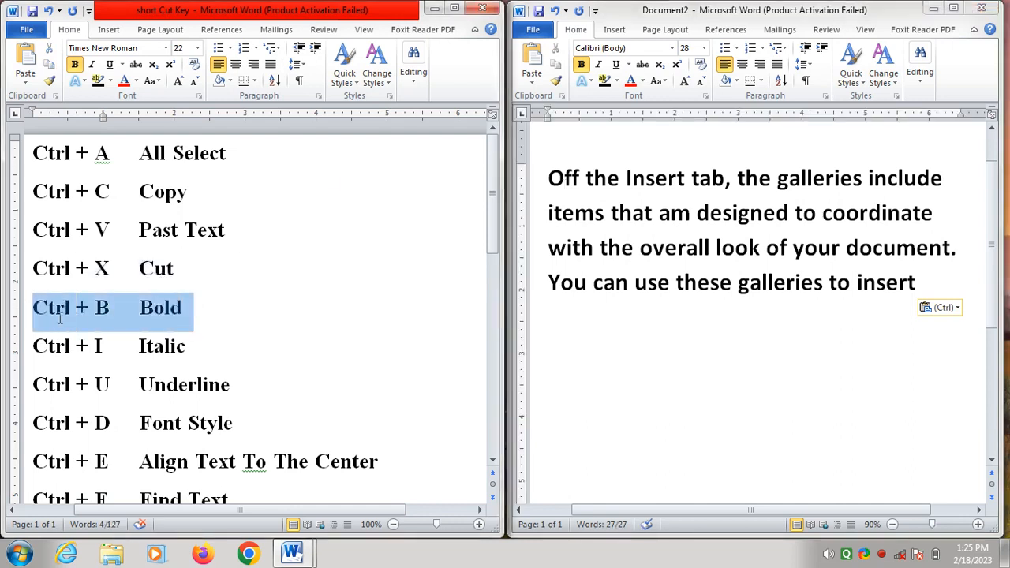
{"action": "left_click", "coordinate": [730, 289]}
{"action": "double_click", "coordinate": [729, 289]}
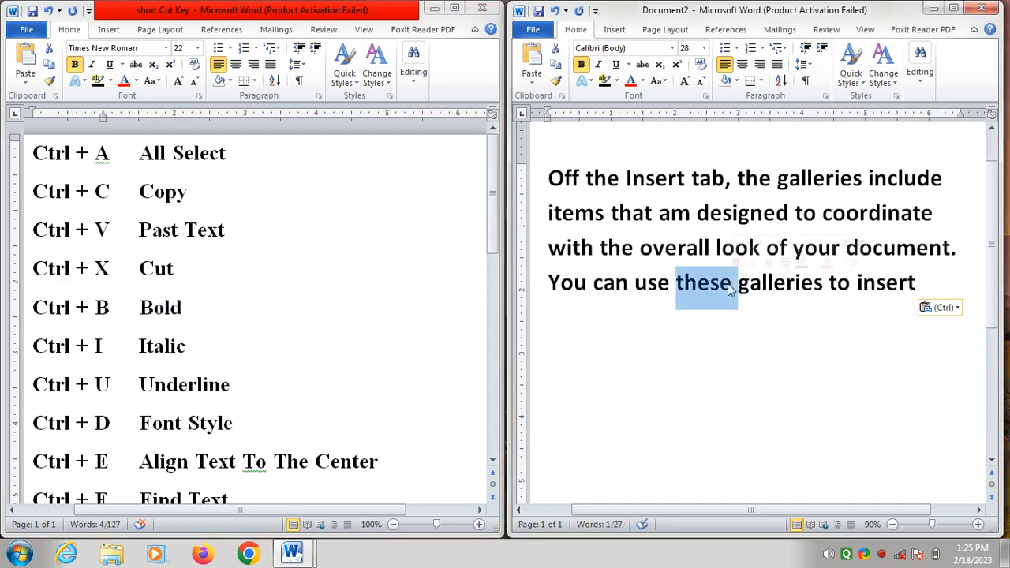
{"action": "left_click_drag", "start_coordinate": [914, 289], "coordinate": [553, 187]}
{"action": "key", "text": "ctrl+b"}
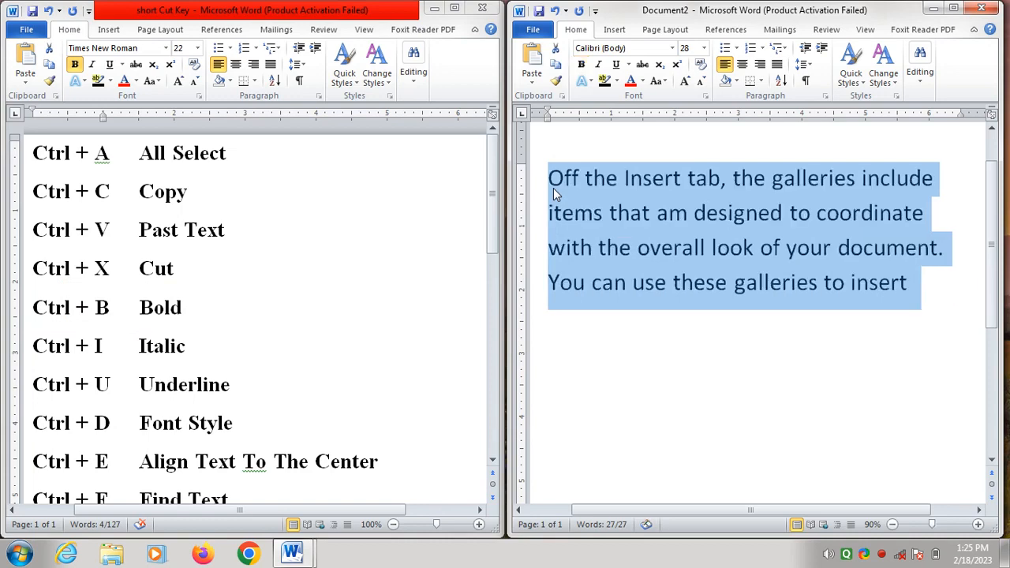
{"action": "left_click", "coordinate": [622, 266]}
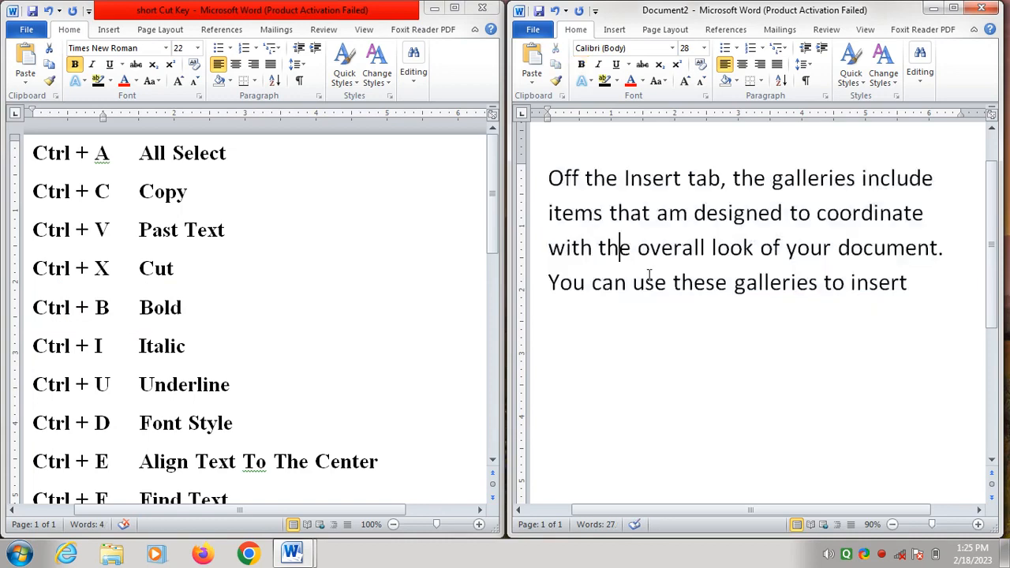
Turn bold on and off again for all the text in Document2
{"action": "key", "text": "ctrl+a"}
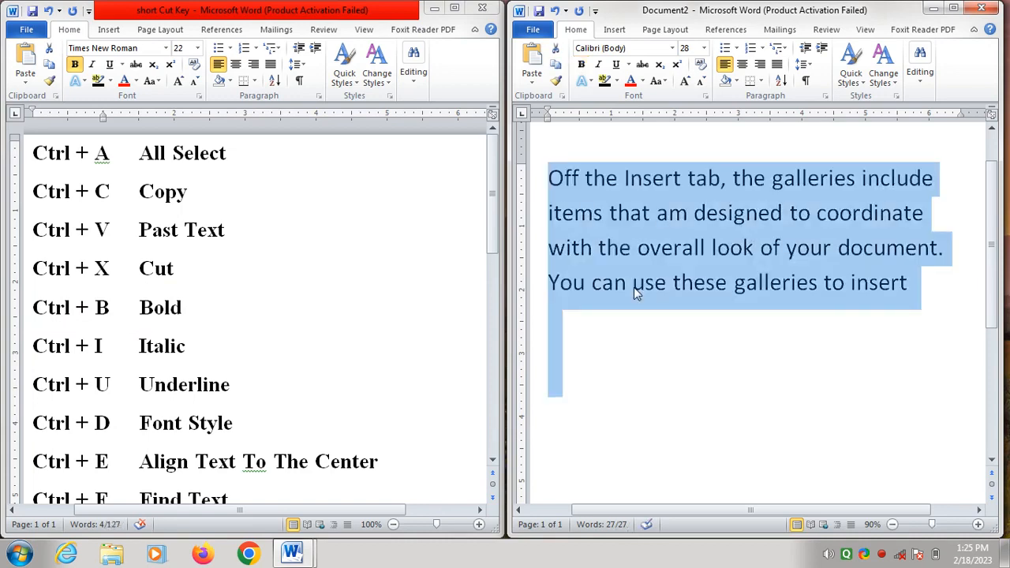
{"action": "key", "text": "ctrl+b"}
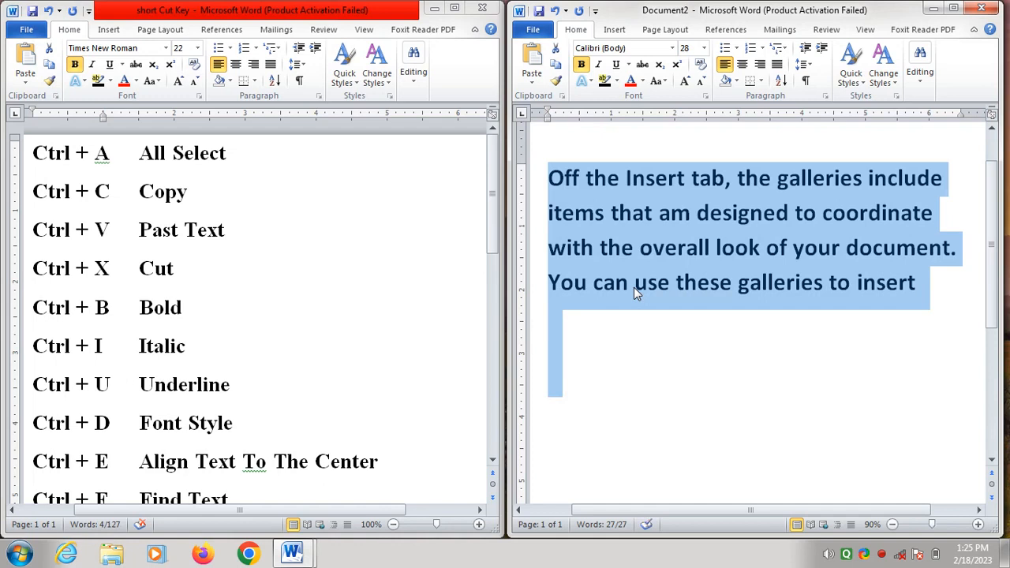
{"action": "key", "text": "ctrl+b"}
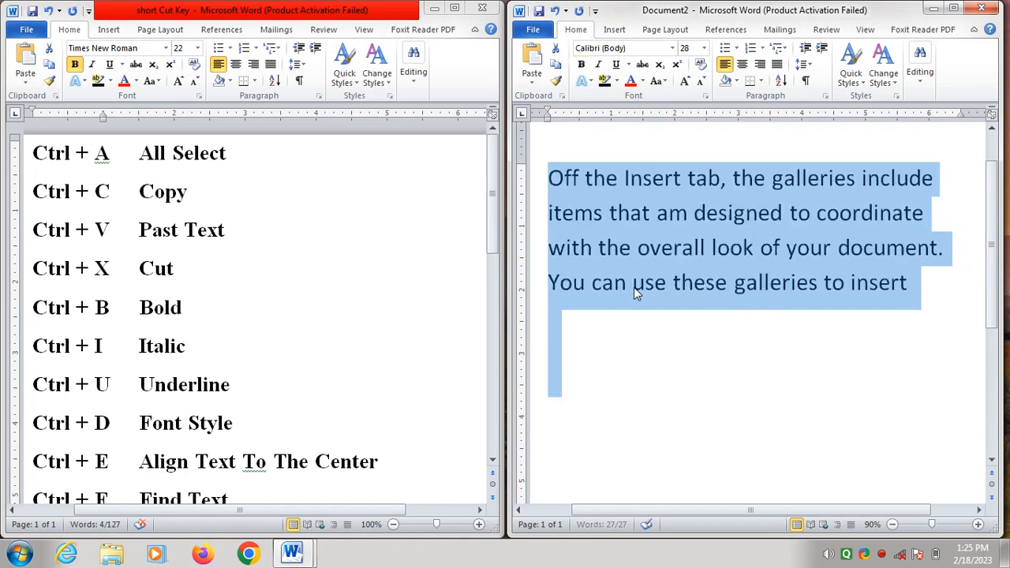
Highlight the "Italic" entry in the shortcut list and italicize all the text in Document2
{"action": "triple_click", "coordinate": [245, 311]}
{"action": "left_click", "coordinate": [190, 341]}
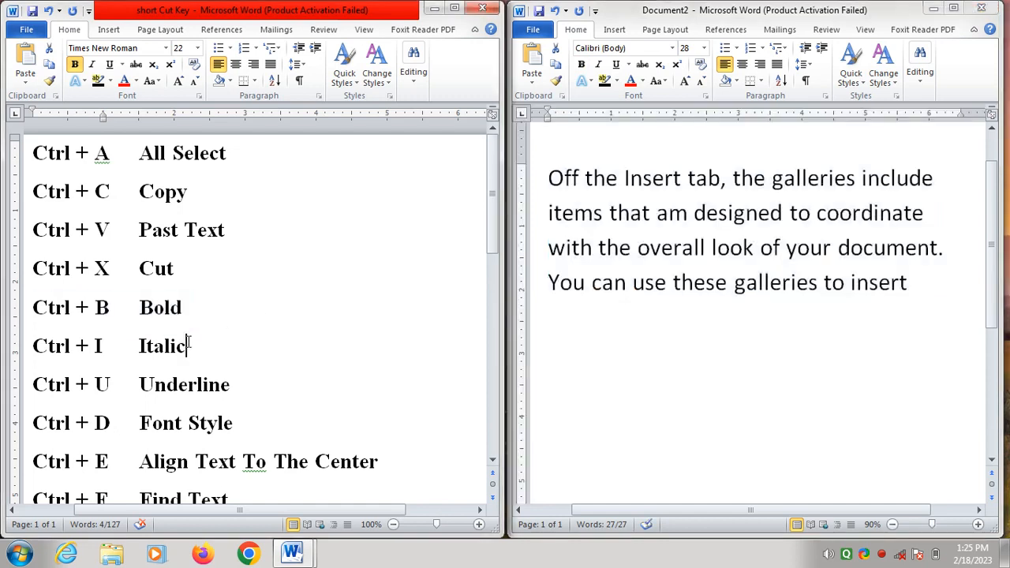
{"action": "left_click_drag", "start_coordinate": [190, 341], "coordinate": [41, 359]}
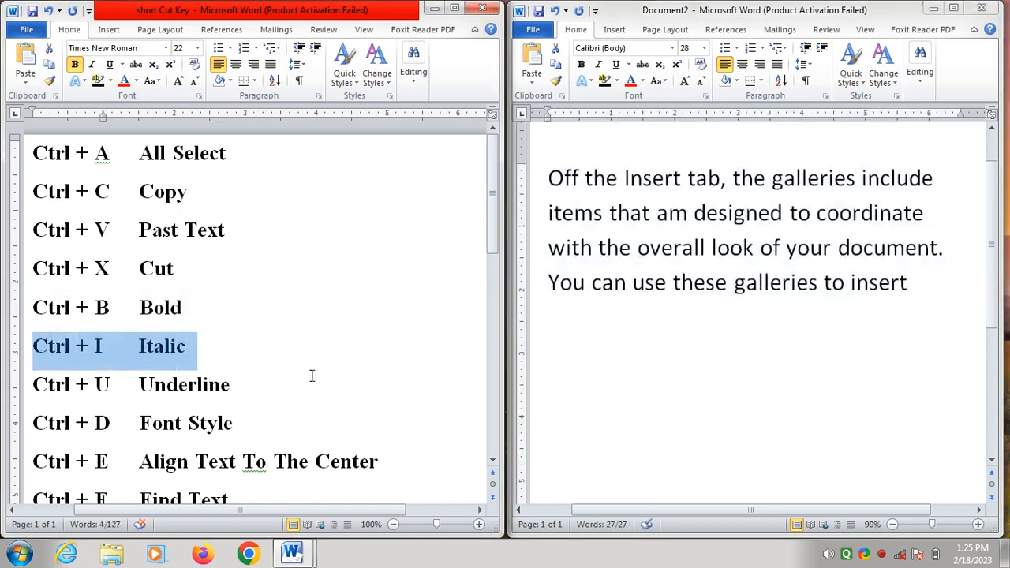
{"action": "left_click", "coordinate": [631, 294]}
{"action": "key", "text": "ctrl+a"}
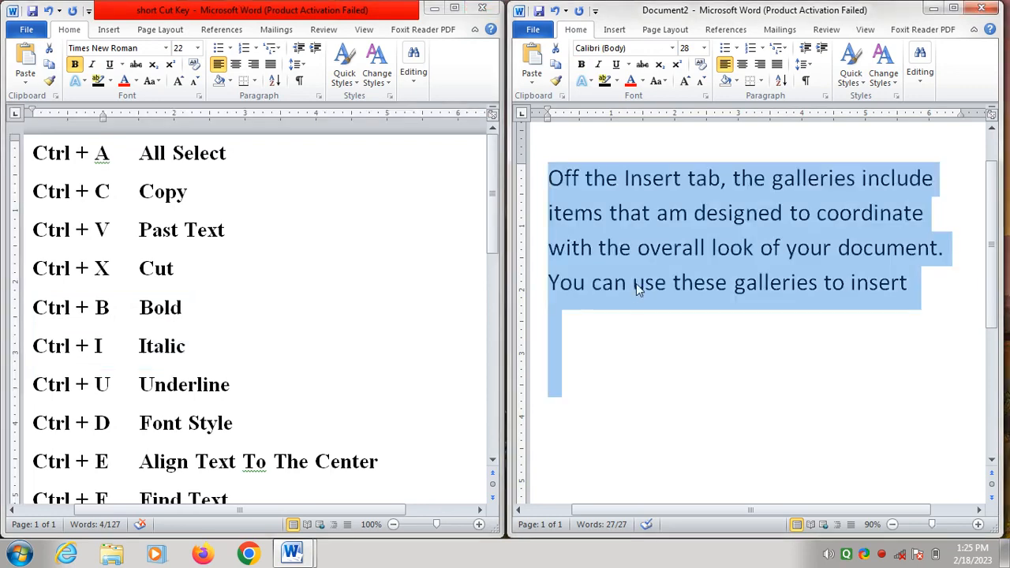
{"action": "left_click", "coordinate": [636, 285]}
{"action": "key", "text": "ctrl+a"}
{"action": "key", "text": "ctrl+i"}
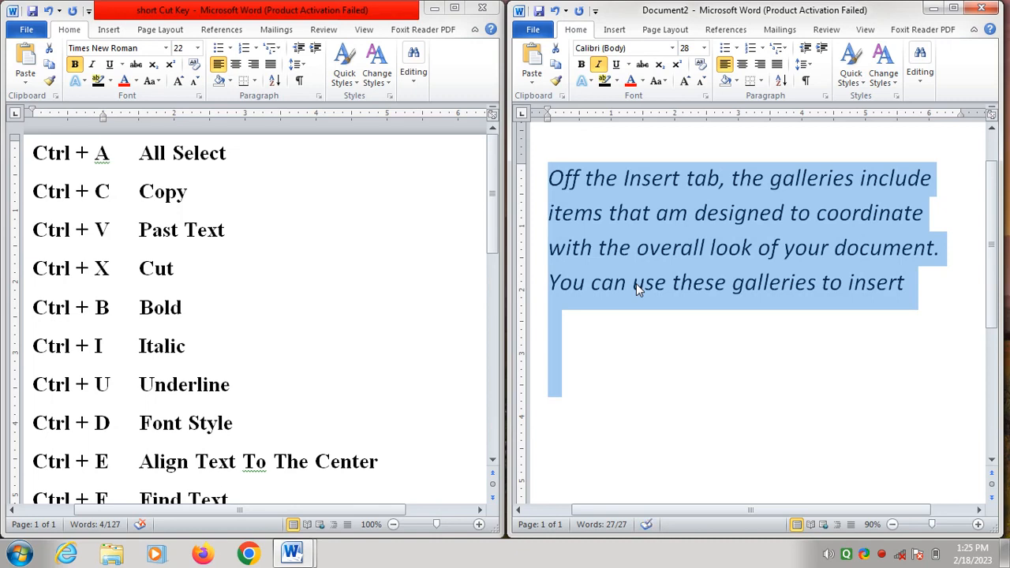
Highlight the "Underline" entry in the shortcut list and underline all the text in Document2
{"action": "left_click", "coordinate": [232, 387]}
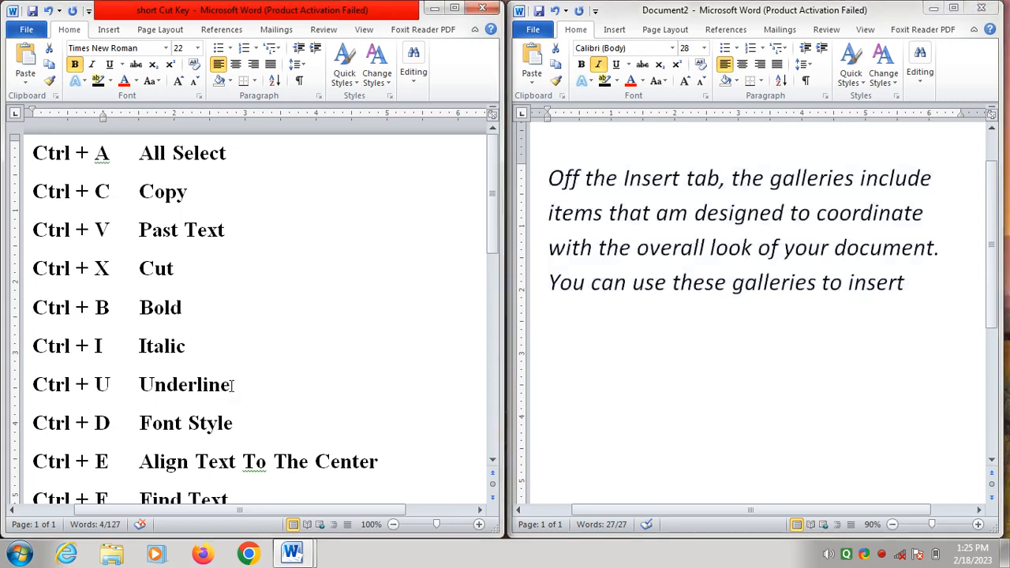
{"action": "left_click_drag", "start_coordinate": [232, 387], "coordinate": [47, 388]}
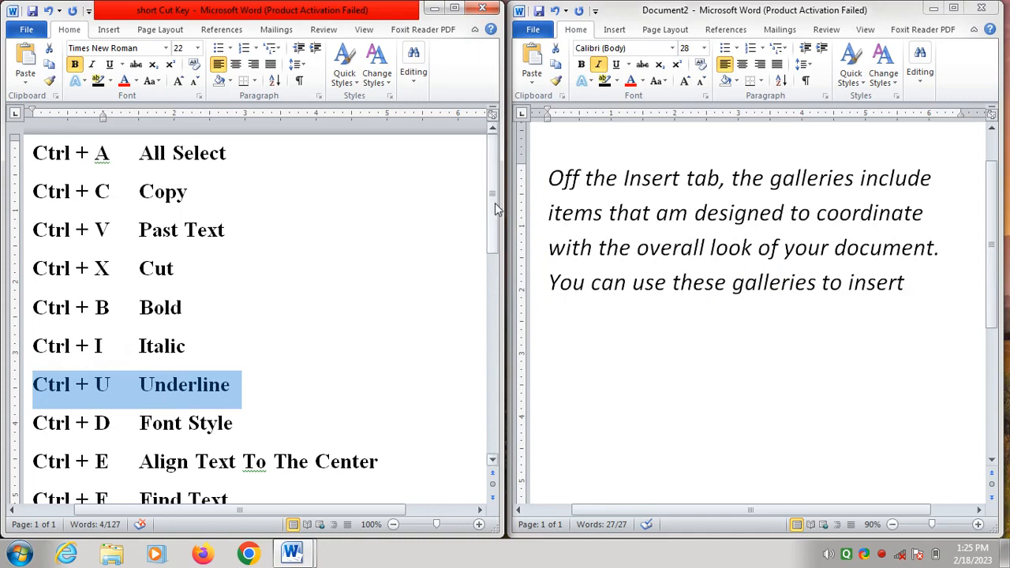
{"action": "left_click_drag", "start_coordinate": [493, 210], "coordinate": [502, 266]}
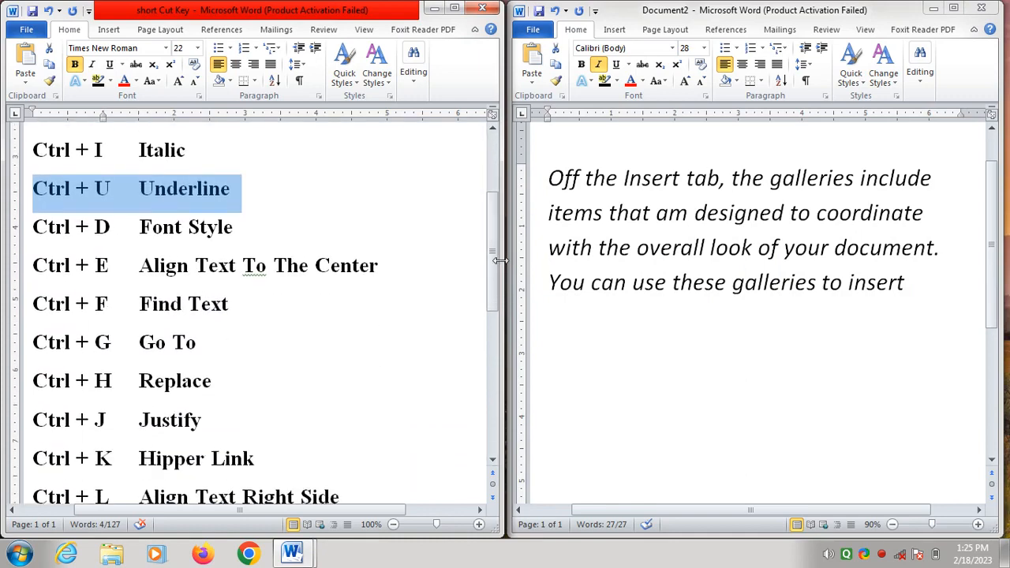
{"action": "left_click", "coordinate": [666, 286]}
{"action": "key", "text": "ctrl+a"}
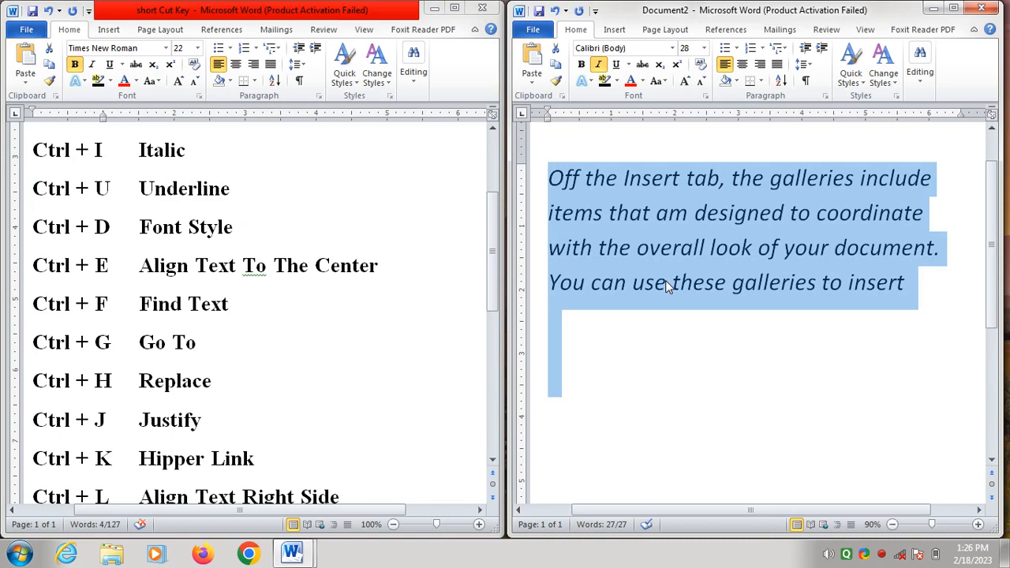
{"action": "key", "text": "ctrl+u"}
{"action": "left_click", "coordinate": [699, 292]}
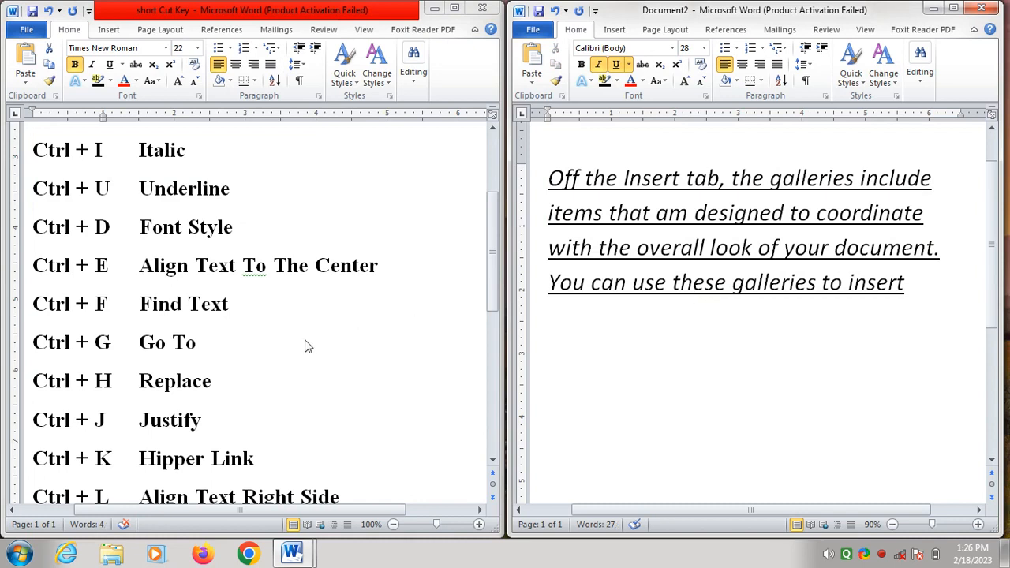
Remove the underline from all the text in Document2
{"action": "left_click", "coordinate": [235, 230]}
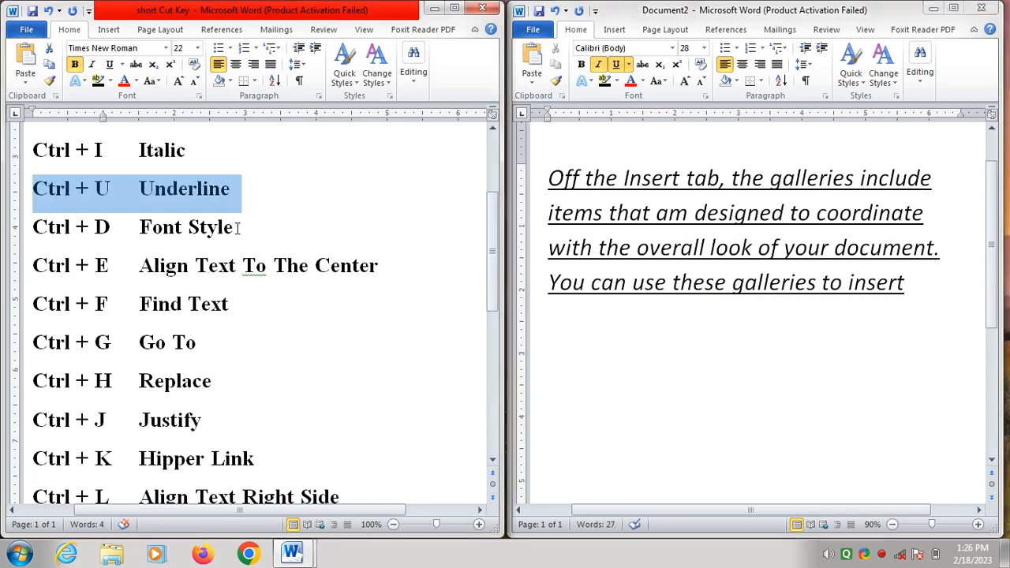
{"action": "left_click", "coordinate": [605, 284]}
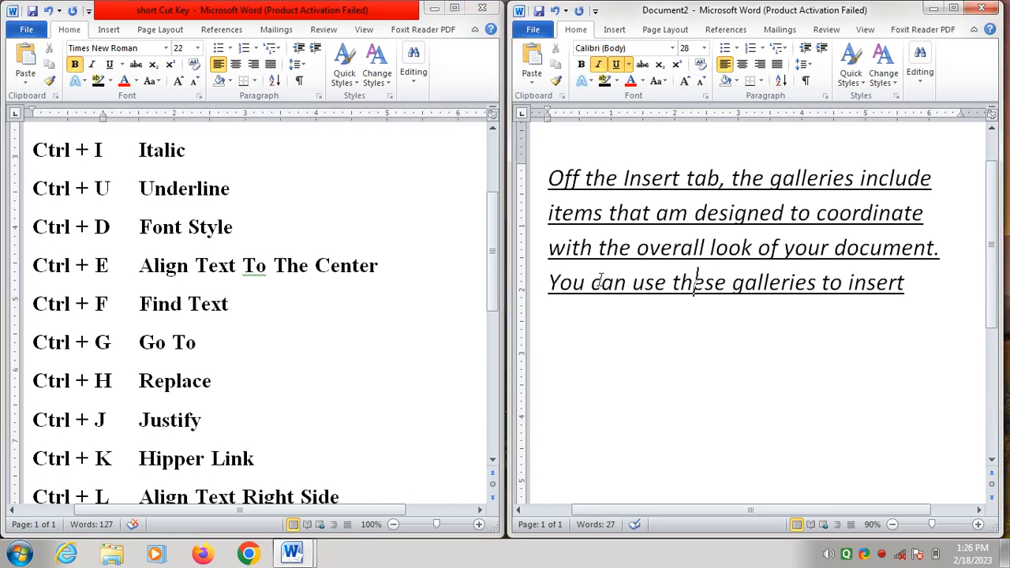
{"action": "key", "text": "ctrl+a"}
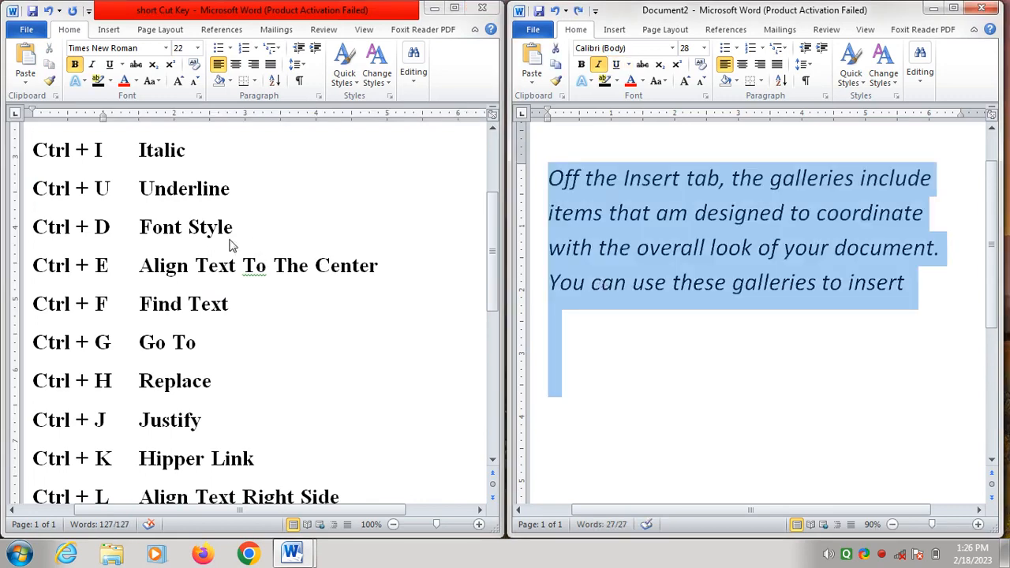
Highlight the "Font Style" entry in the shortcut list and set all the text in Document2 to Times New Roman, Bold Italic, size 36
{"action": "left_click_drag", "start_coordinate": [234, 229], "coordinate": [66, 226]}
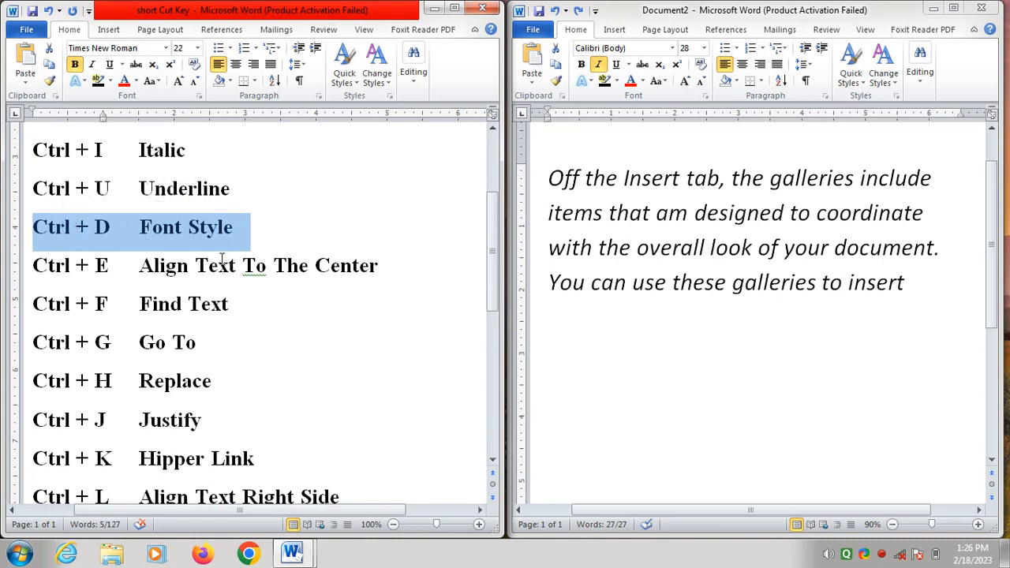
{"action": "left_click", "coordinate": [652, 267]}
{"action": "key", "text": "ctrl+a"}
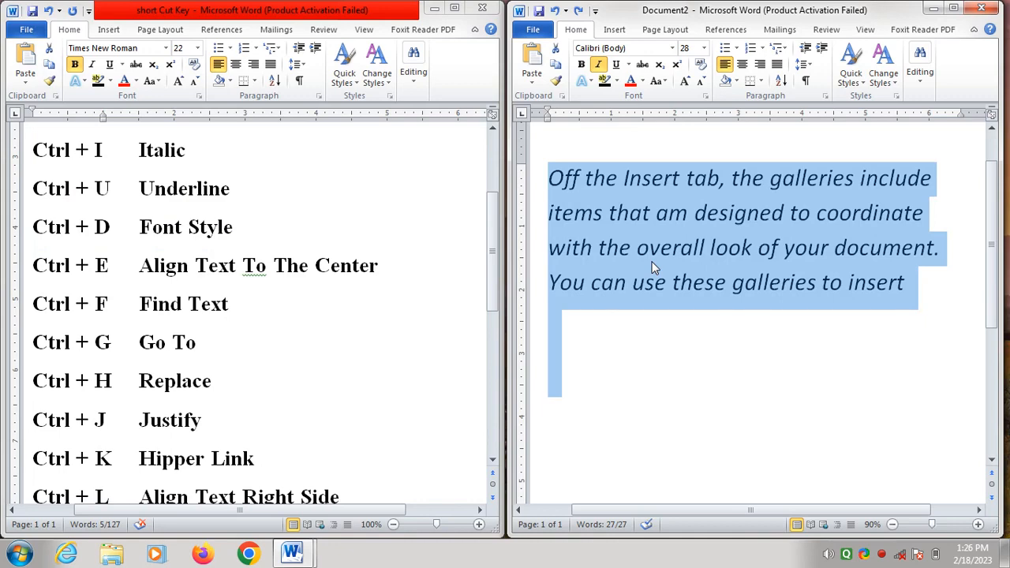
{"action": "key", "text": "ctrl+d"}
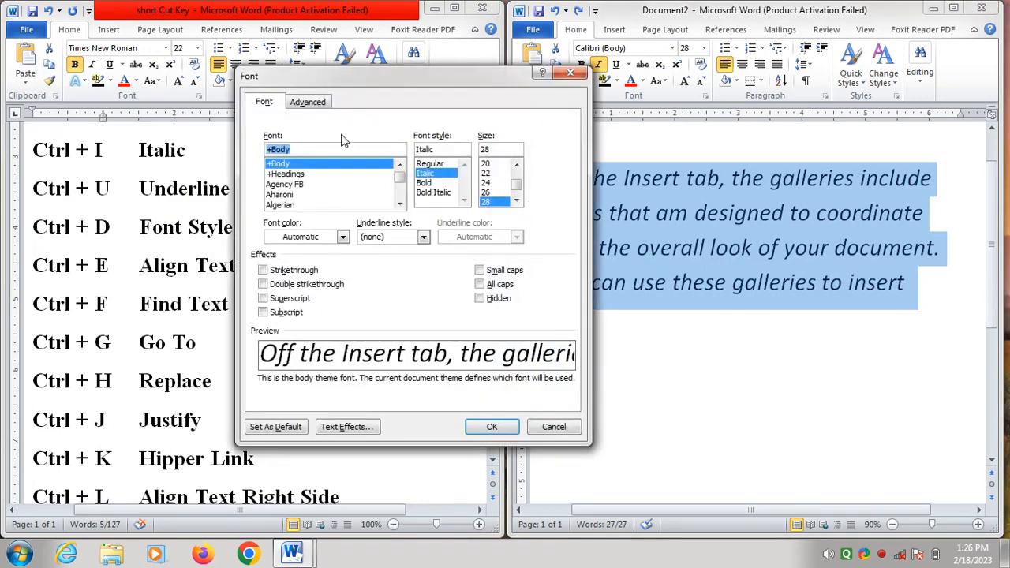
{"action": "left_click", "coordinate": [283, 195]}
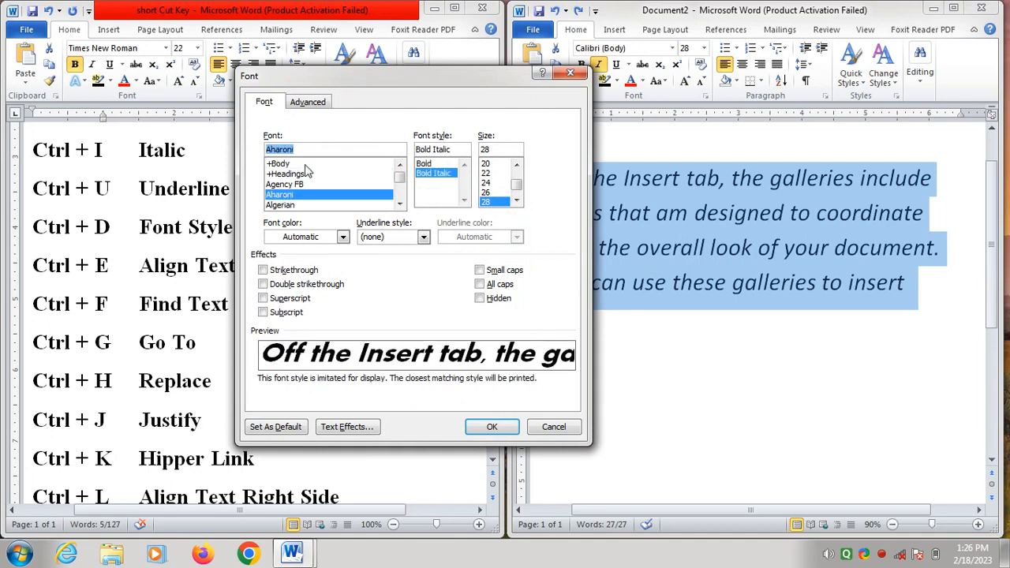
{"action": "type", "text": "tim"}
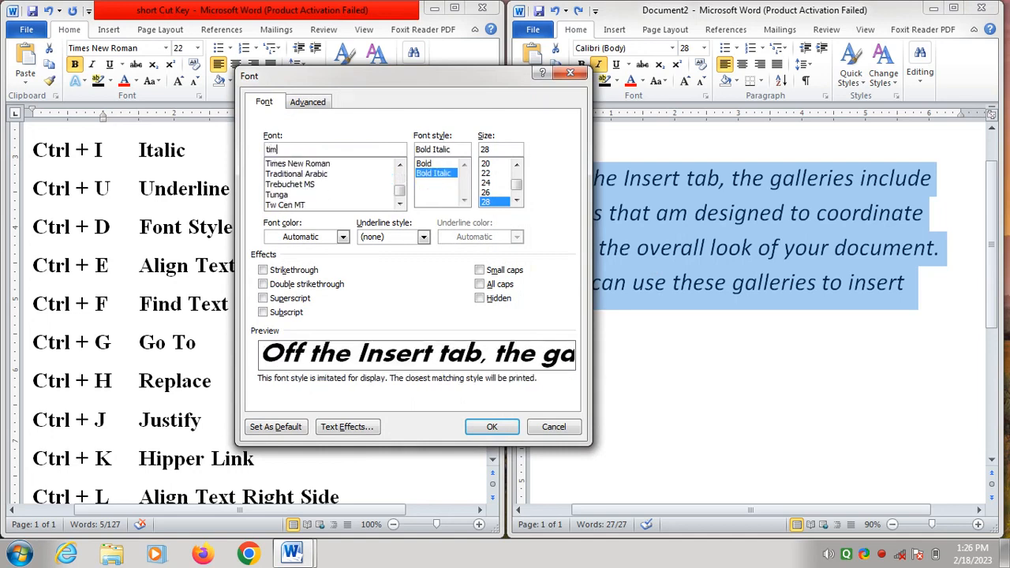
{"action": "left_click", "coordinate": [307, 164]}
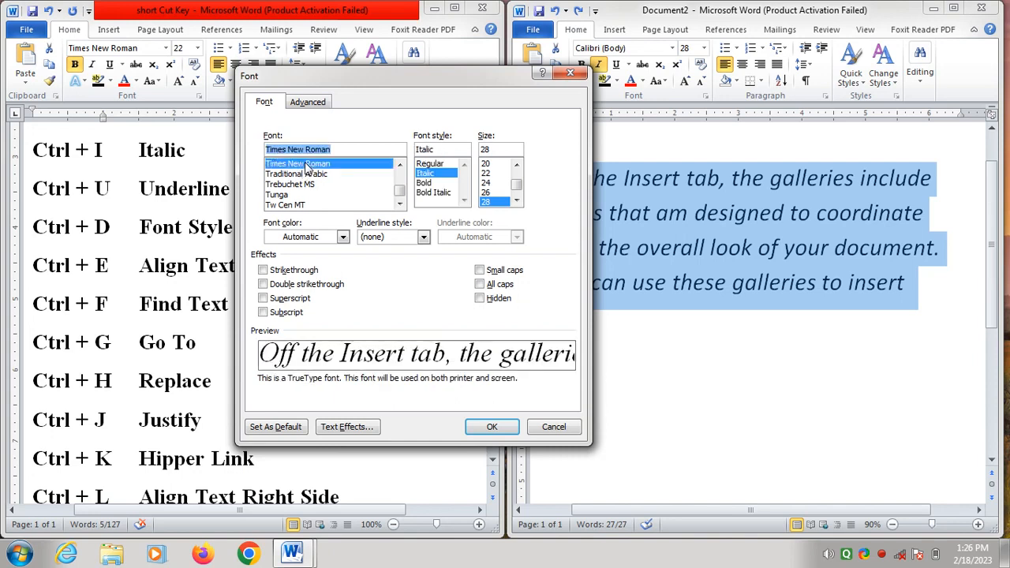
{"action": "left_click", "coordinate": [433, 194]}
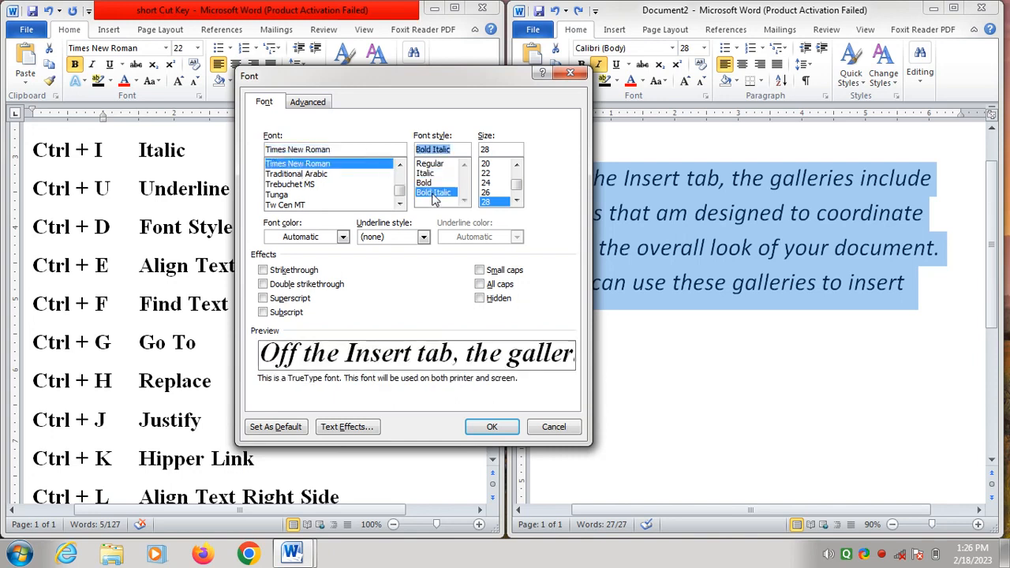
{"action": "left_click", "coordinate": [516, 202]}
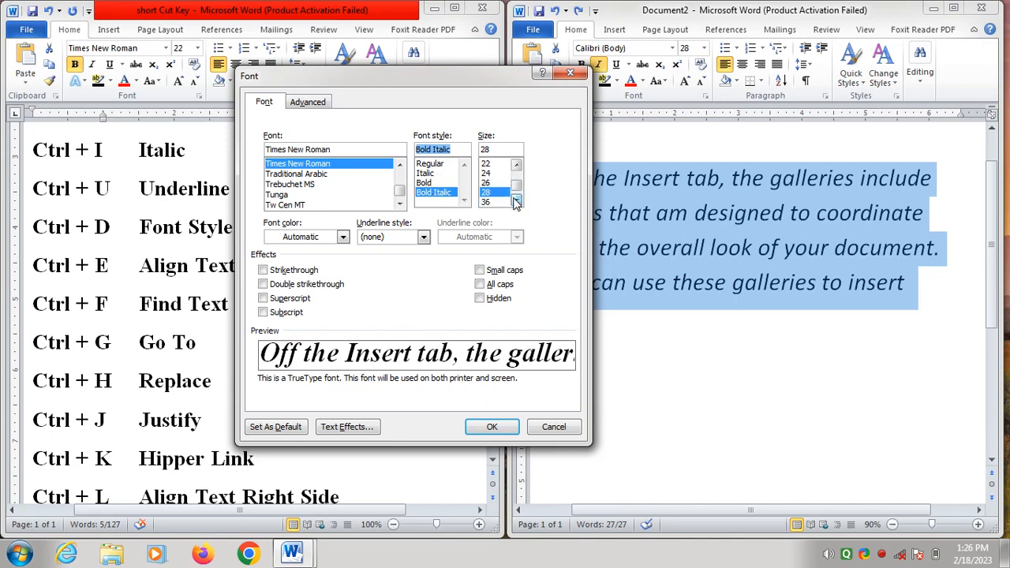
{"action": "left_click", "coordinate": [490, 203]}
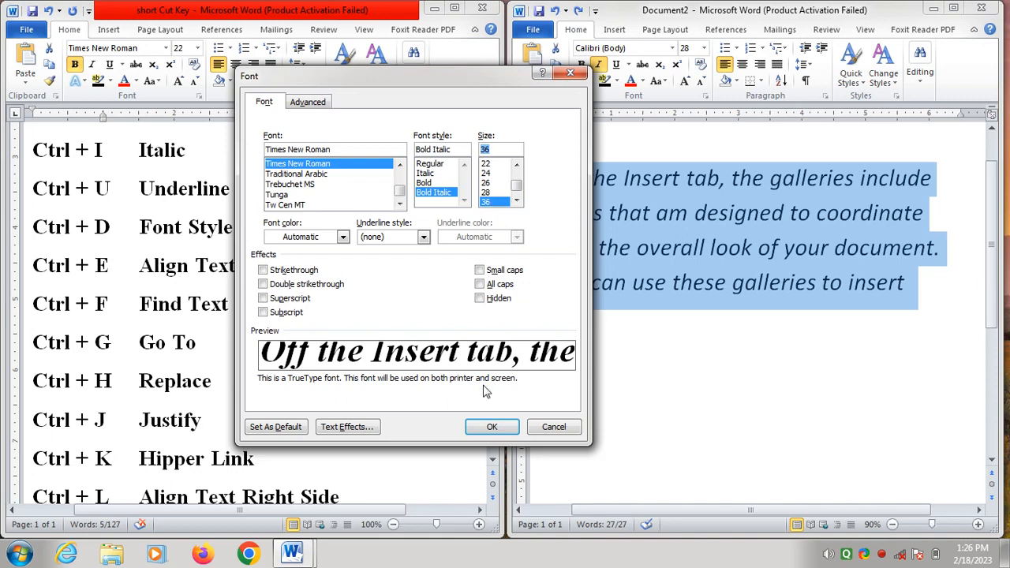
{"action": "left_click", "coordinate": [489, 427]}
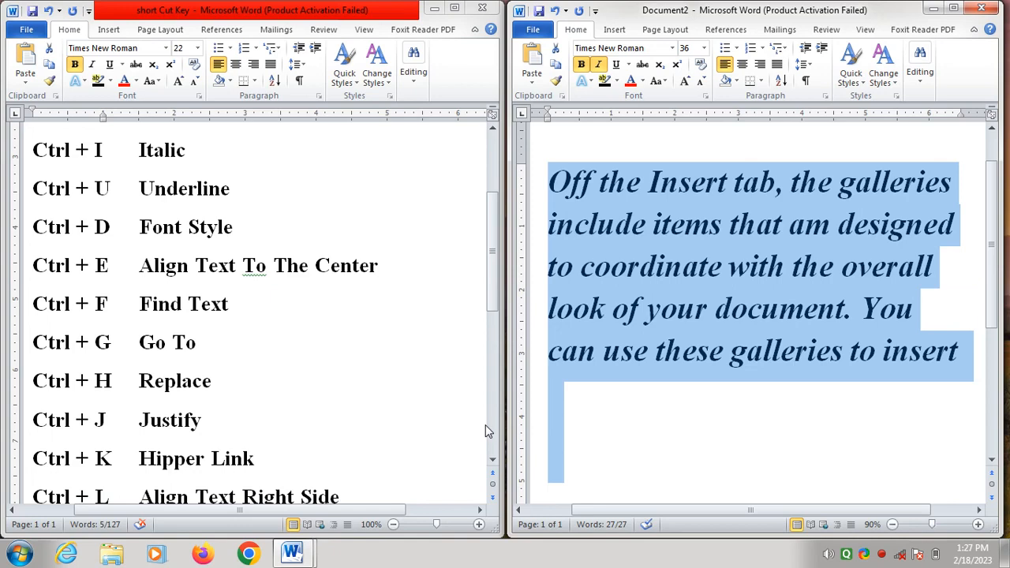
Undo the font change in Document2 and return to the shortcut list document
{"action": "key", "text": "ctrl+z"}
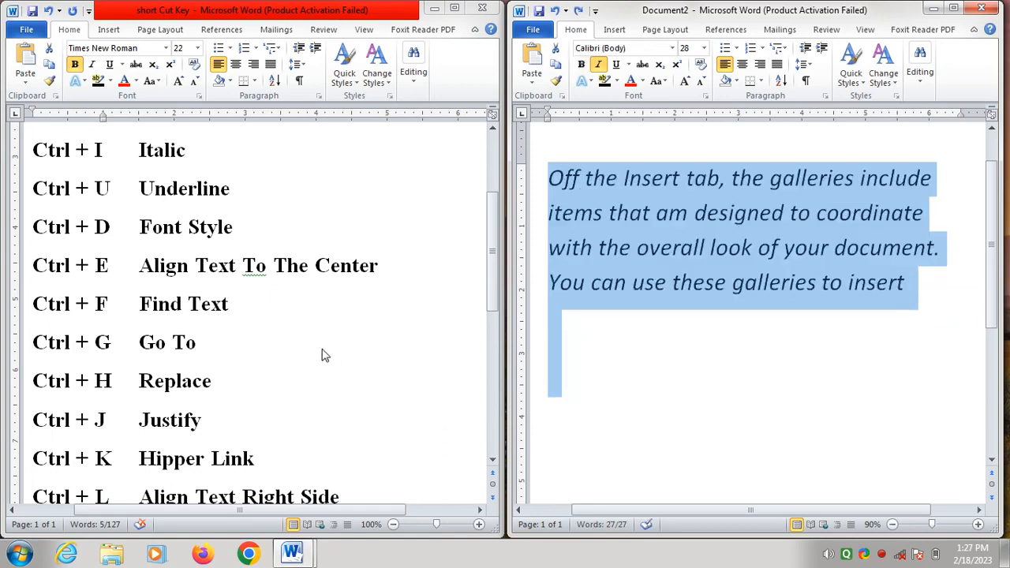
{"action": "key", "text": "alt+Tab"}
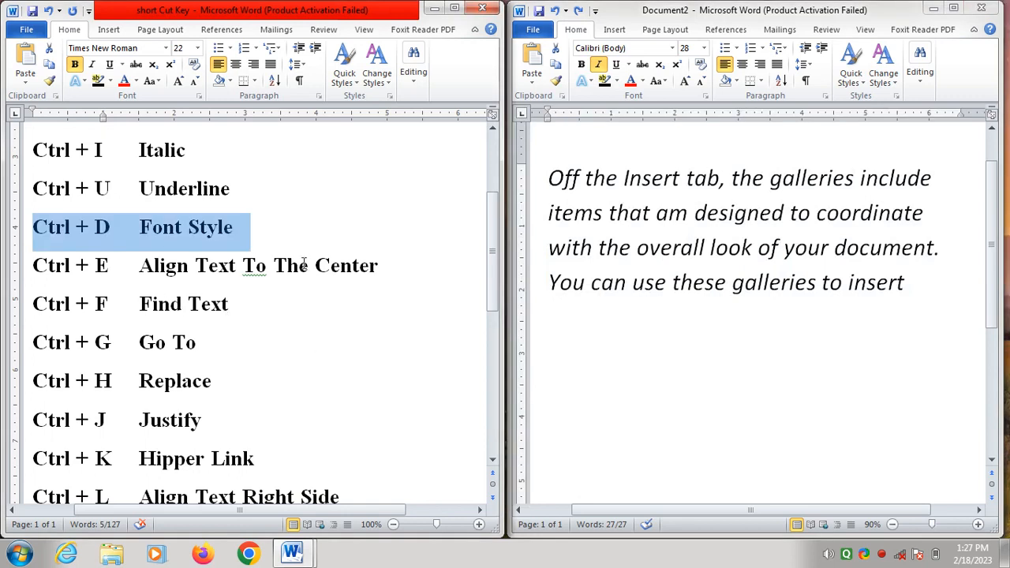
Highlight the "Align Text To The Center" entry in the shortcut list and remove italic formatting from all the text in Document2
{"action": "left_click_drag", "start_coordinate": [387, 264], "coordinate": [46, 283]}
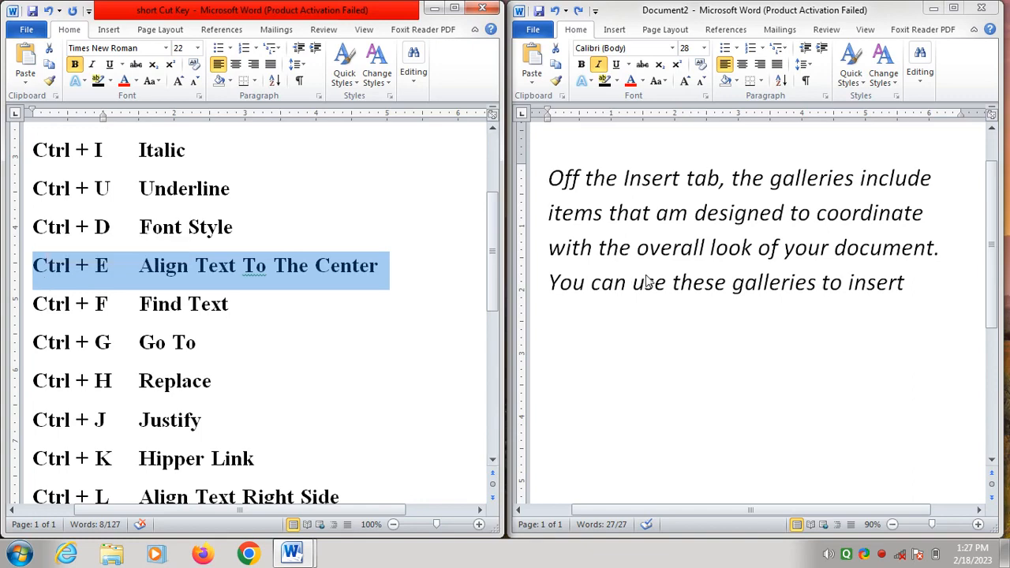
{"action": "left_click", "coordinate": [913, 289]}
{"action": "key", "text": "ctrl+a"}
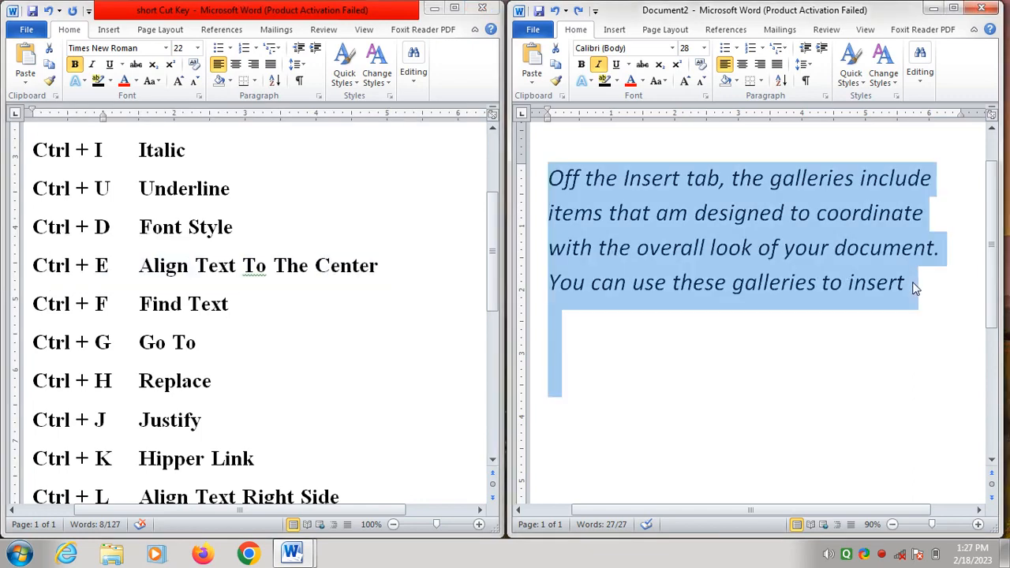
{"action": "key", "text": "ctrl+i"}
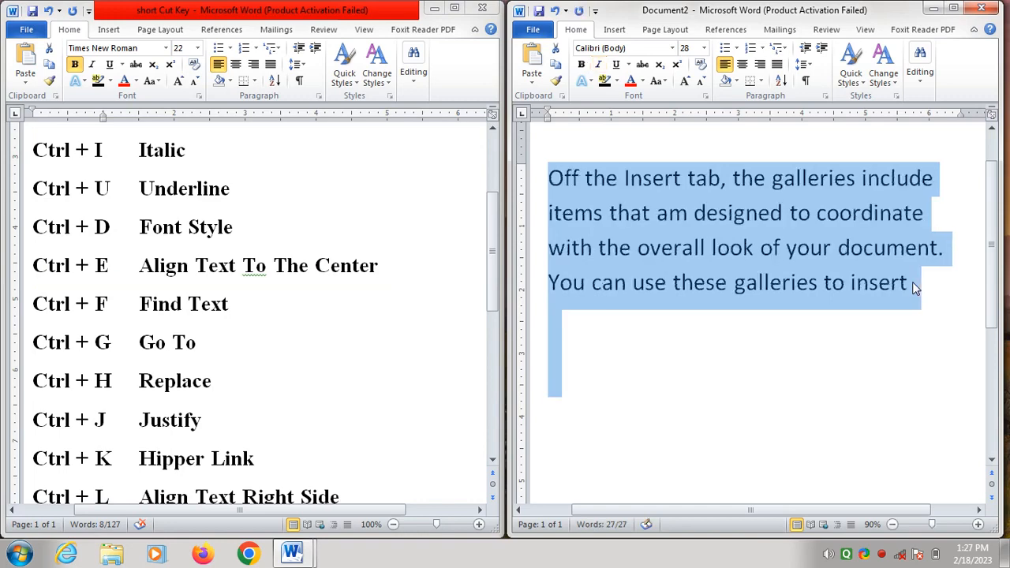
Maximize the Document2 window and delete the whole sample paragraph
{"action": "left_click", "coordinate": [954, 8]}
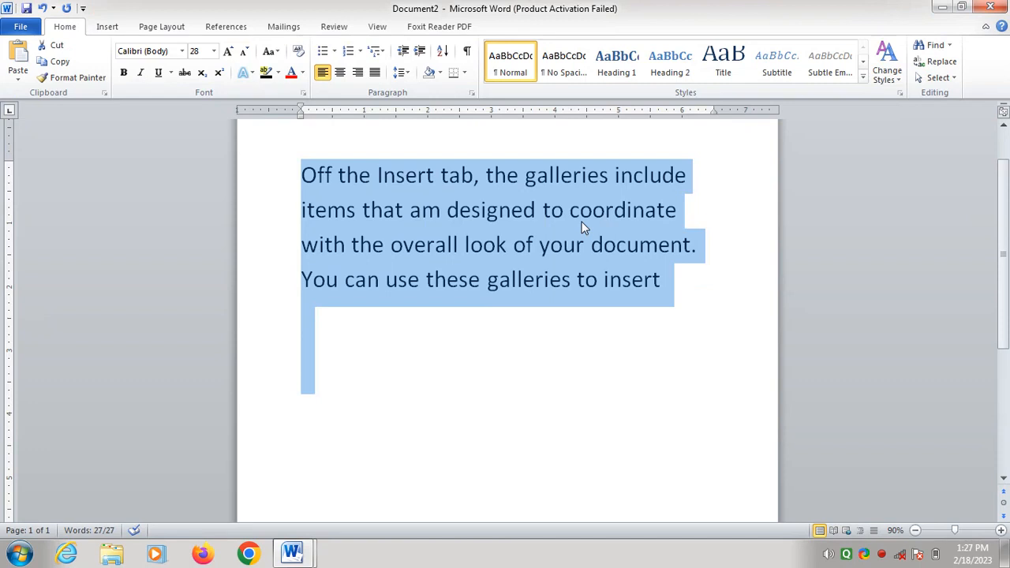
{"action": "left_click", "coordinate": [307, 175]}
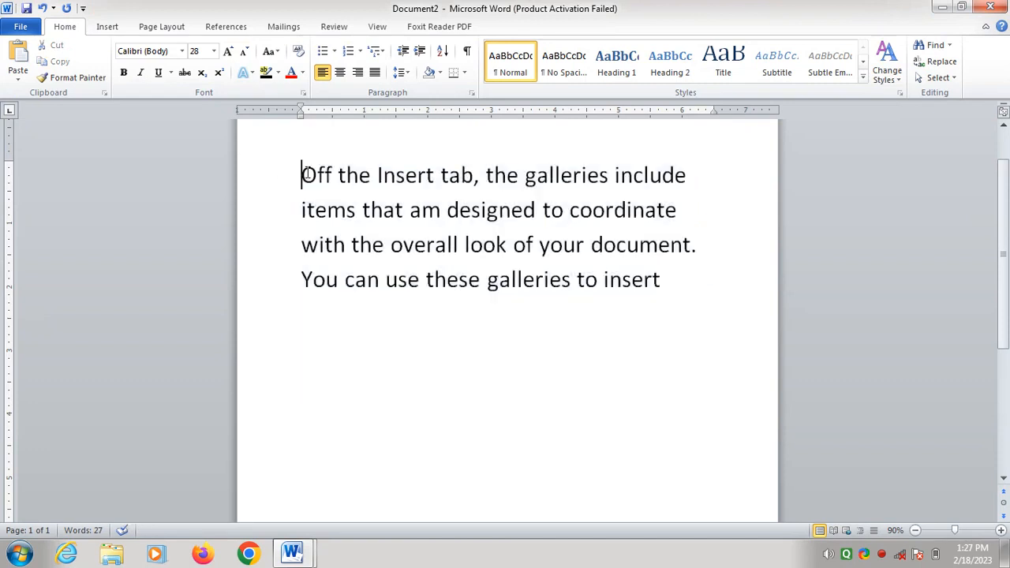
{"action": "left_click", "coordinate": [667, 280]}
{"action": "key", "text": "ctrl+a"}
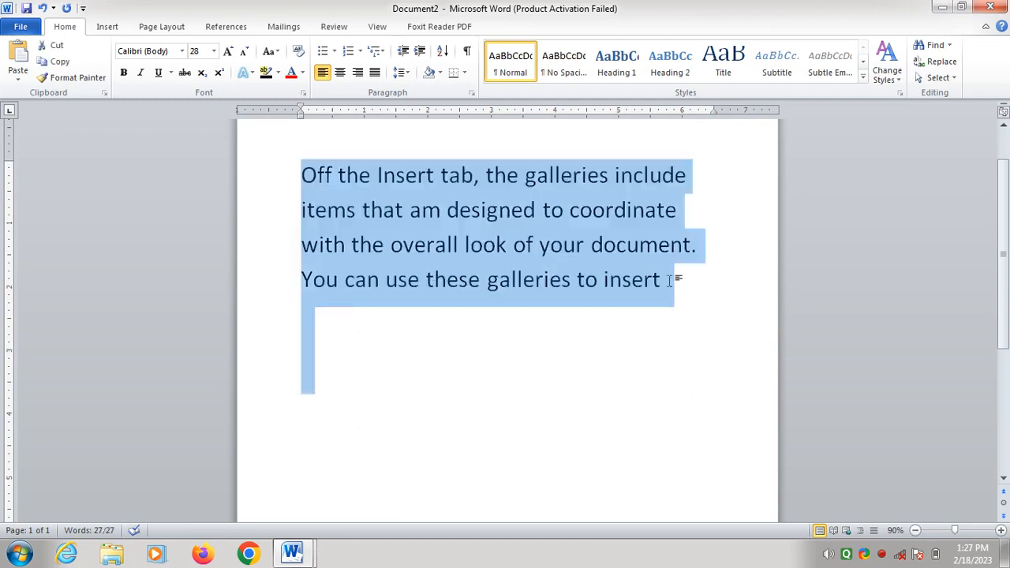
{"action": "key", "text": "Delete"}
Enter the left-aligned filler text "hskhfkjshfksh" on the empty page and erase it again
{"action": "type", "text": "hskhfkjshfksh"}
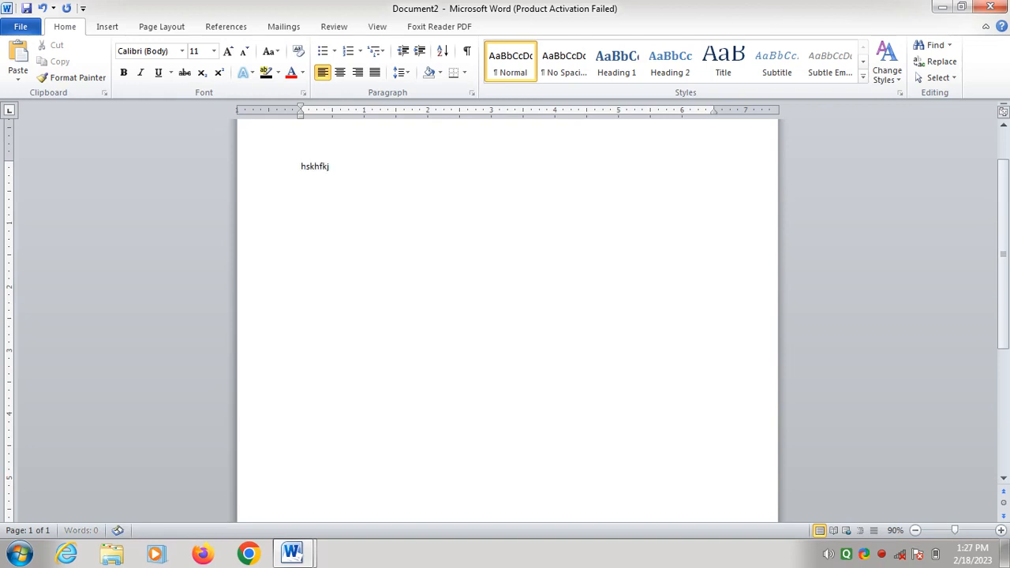
{"action": "key", "text": "BackSpace"}
{"action": "key", "text": "BackSpace"}
{"action": "key", "text": "BackSpace"}
{"action": "key", "text": "BackSpace"}
{"action": "key", "text": "BackSpace"}
{"action": "key", "text": "BackSpace"}
{"action": "key", "text": "BackSpace"}
{"action": "key", "text": "BackSpace"}
{"action": "key", "text": "BackSpace"}
{"action": "key", "text": "BackSpace"}
{"action": "key", "text": "BackSpace"}
{"action": "key", "text": "BackSpace"}
{"action": "key", "text": "BackSpace"}
Center the empty line and enter the filler text "djflksjadlkfjsdlkjflksdjflskdjflsdjflsjflkkfjjfkl"
{"action": "key", "text": "ctrl+e"}
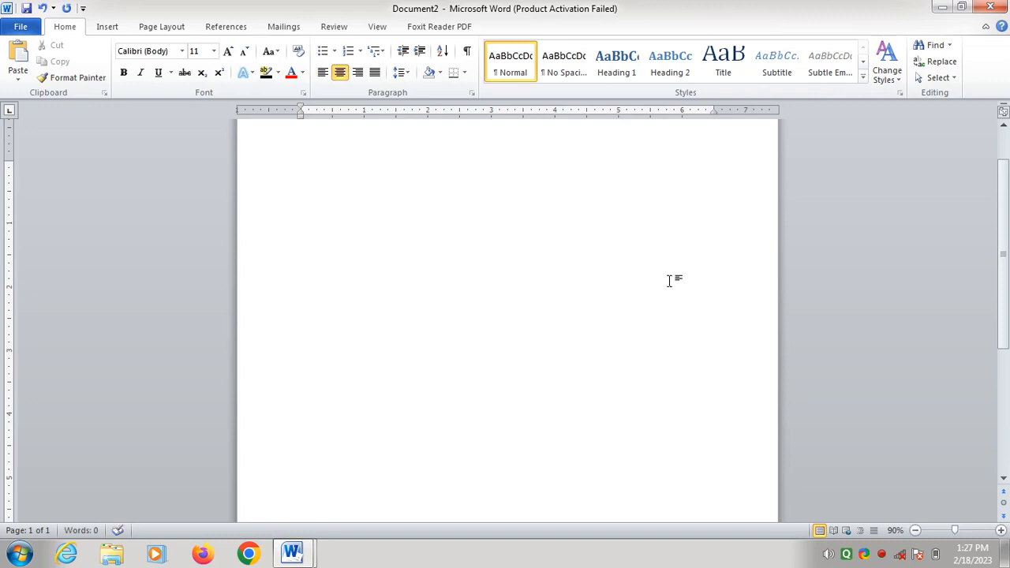
{"action": "type", "text": "djflksjadlkfjsdlkjflksdjflskdjfls"}
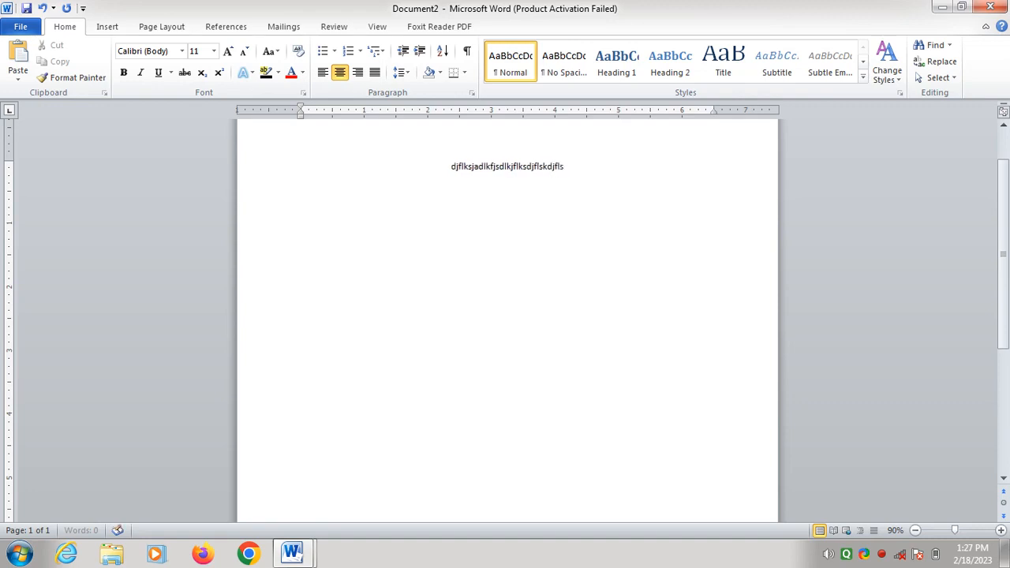
{"action": "type", "text": "djflsjflkkfjjfkl"}
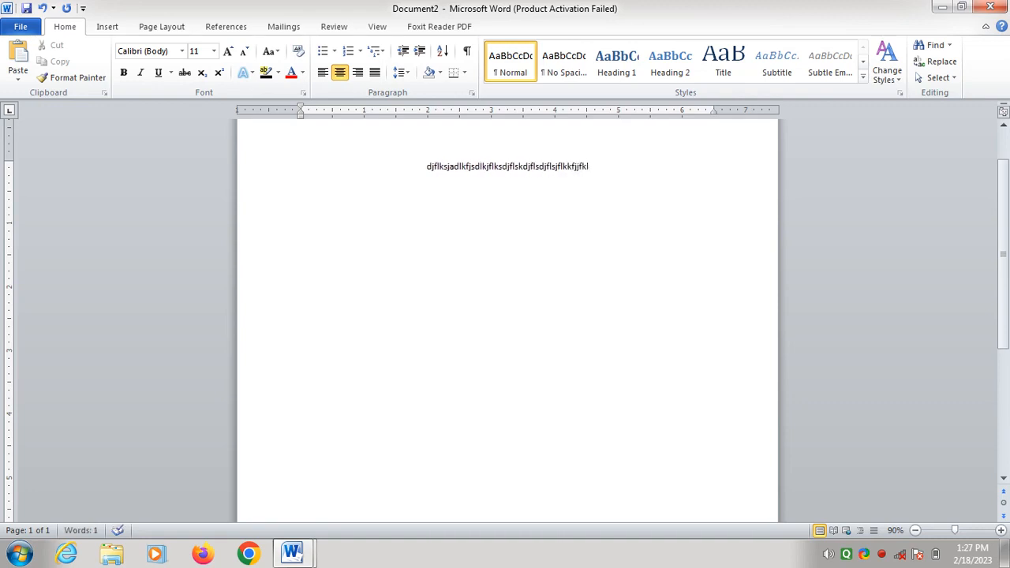
Delete the centered filler text and align the empty line to the left
{"action": "key", "text": "ctrl+a"}
{"action": "key", "text": "BackSpace"}
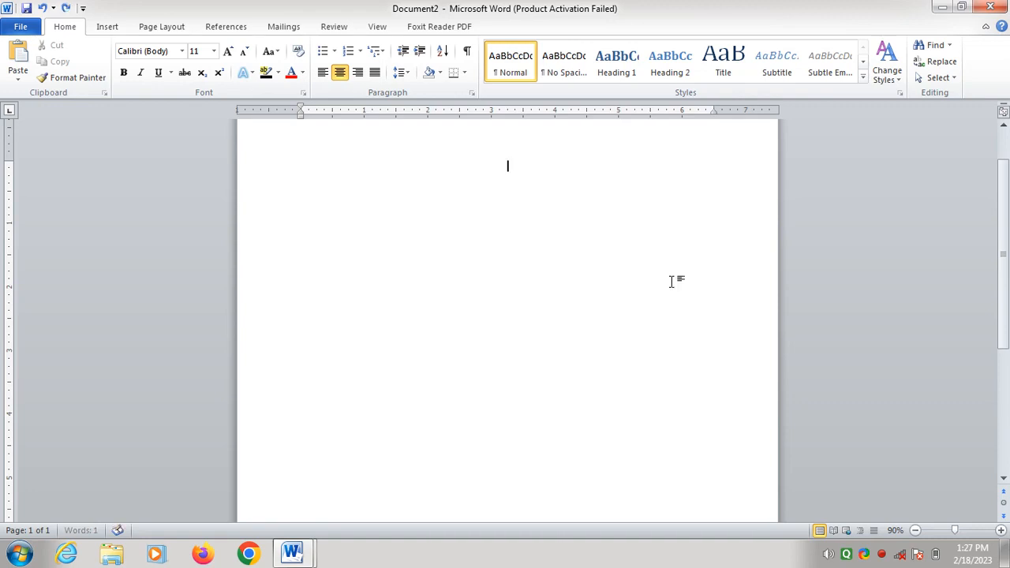
{"action": "key", "text": "ctrl+l"}
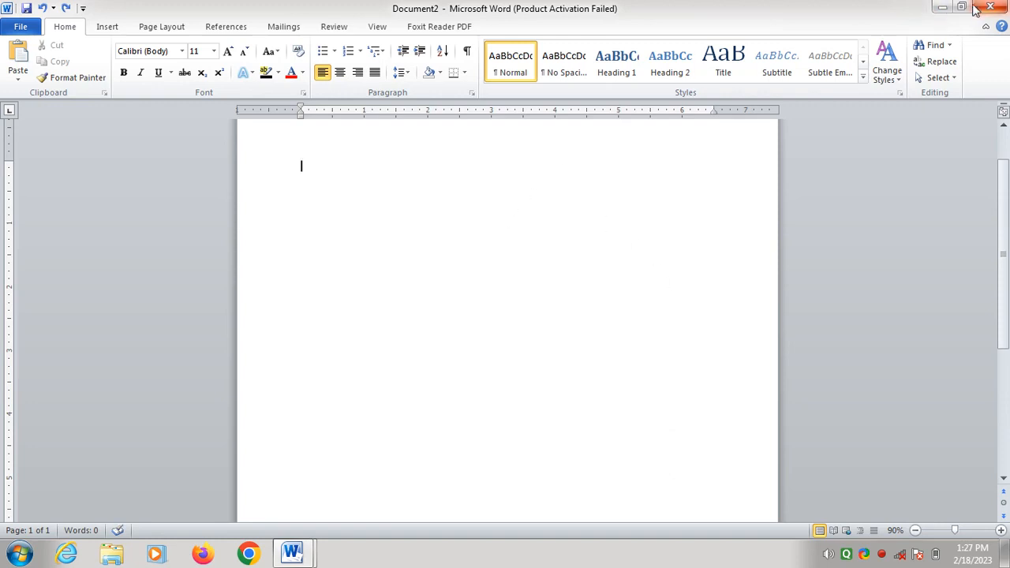
Undo the edits back to the original sample paragraph and restore Document2 to its side-by-side window size
{"action": "key", "text": "ctrl+z"}
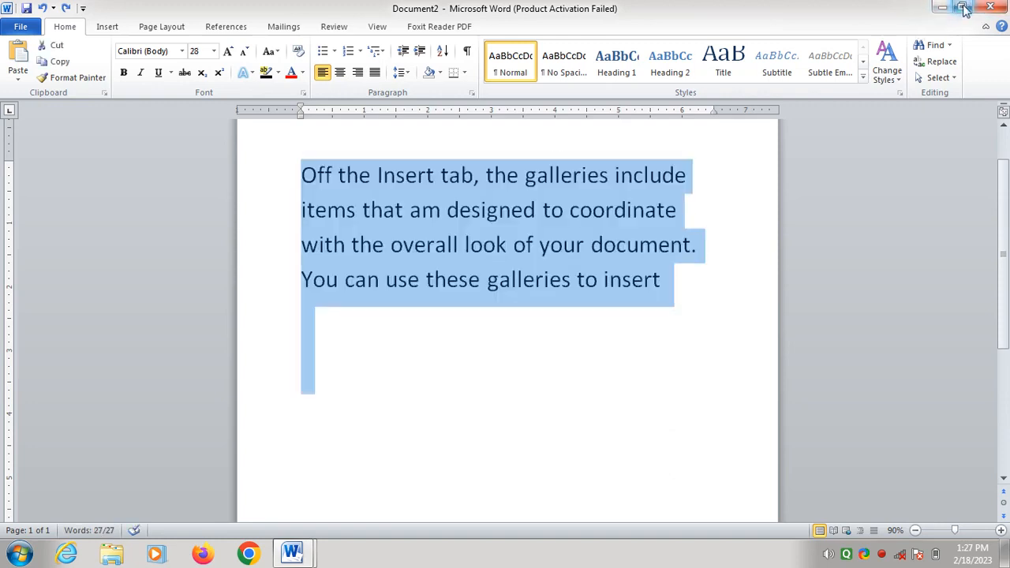
{"action": "left_click", "coordinate": [963, 8]}
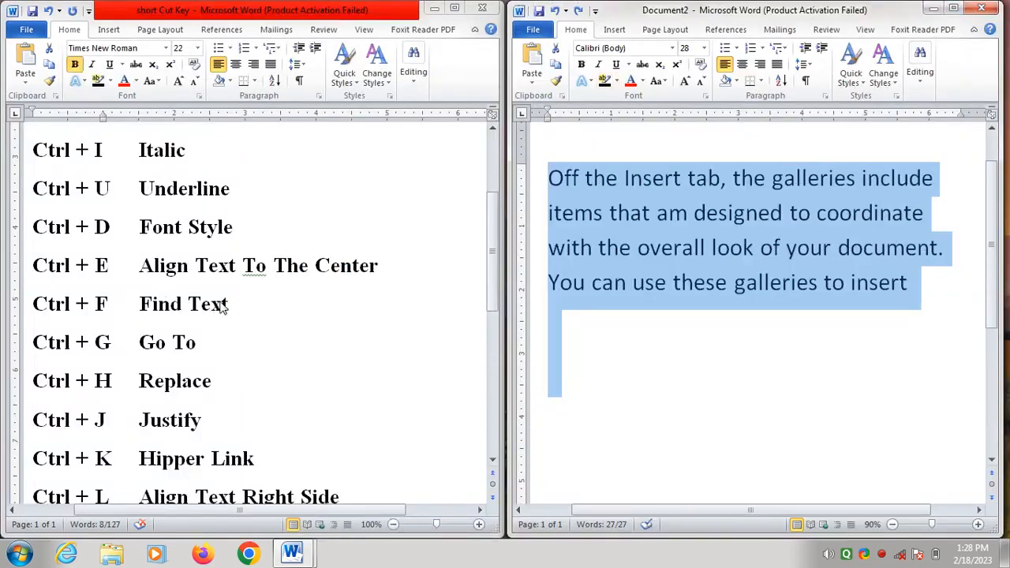
Highlight the "Find Text" entry in the shortcut list
{"action": "left_click", "coordinate": [224, 307]}
{"action": "left_click_drag", "start_coordinate": [228, 304], "coordinate": [37, 307]}
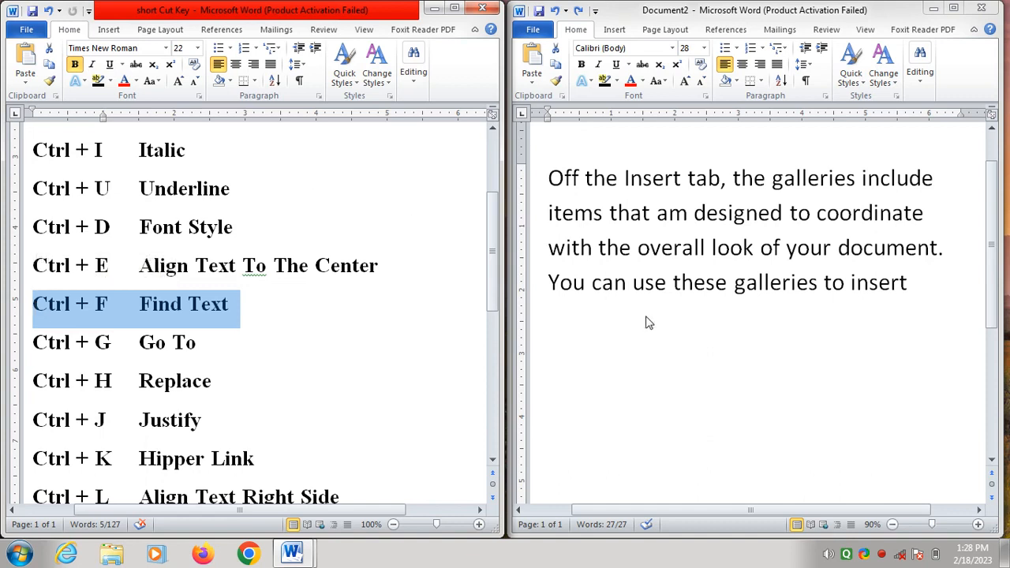
Select all text in Document2, search it for "the", and maximize the window to view the highlighted matches
{"action": "left_click", "coordinate": [695, 291]}
{"action": "key", "text": "ctrl+a"}
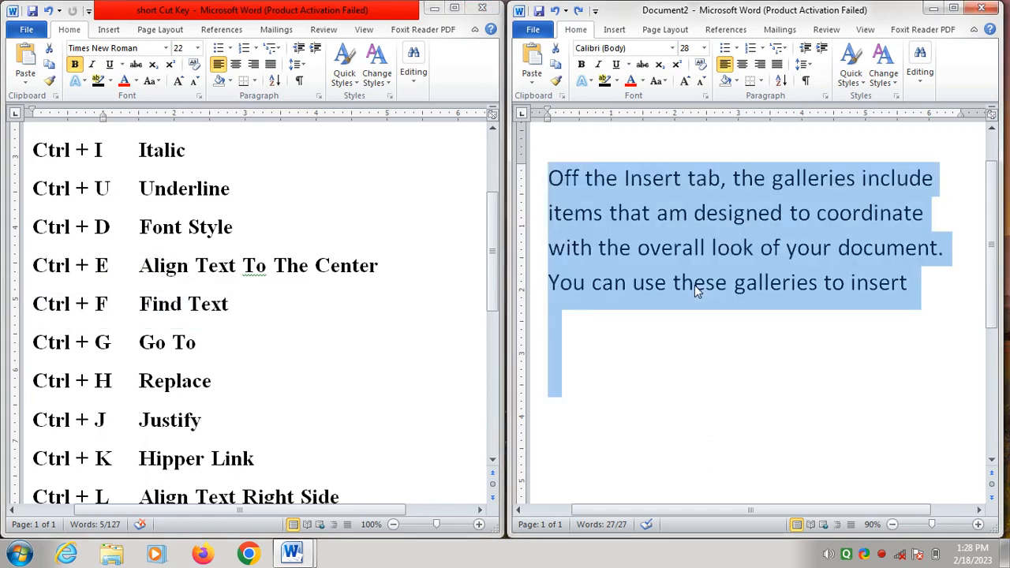
{"action": "left_click", "coordinate": [766, 289]}
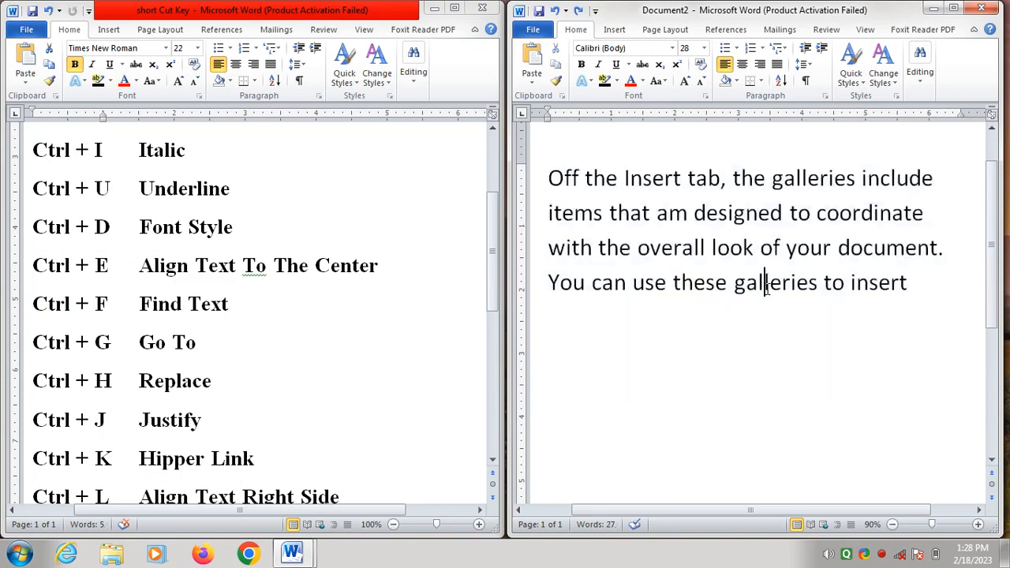
{"action": "key", "text": "ctrl+a"}
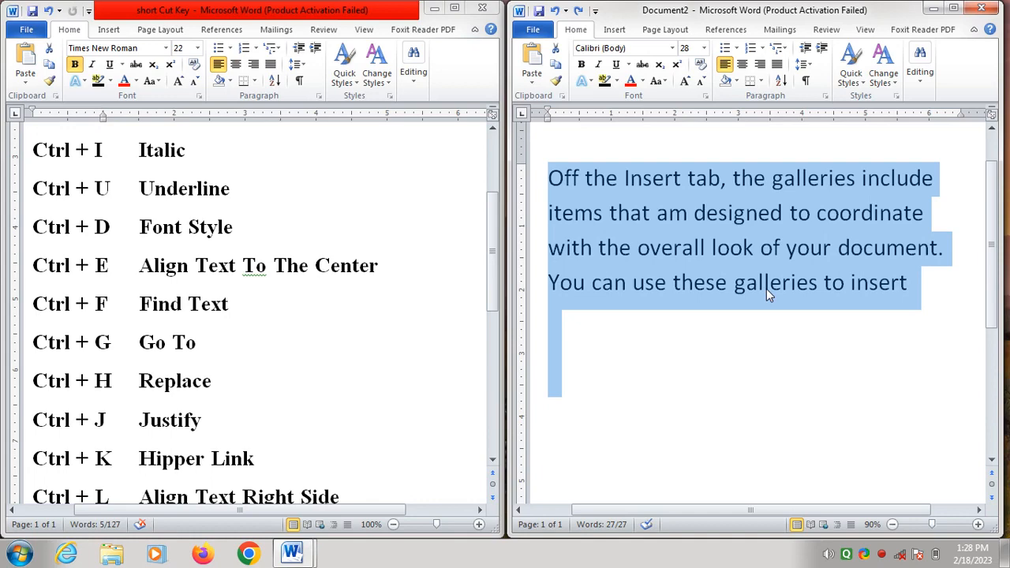
{"action": "key", "text": "ctrl+f"}
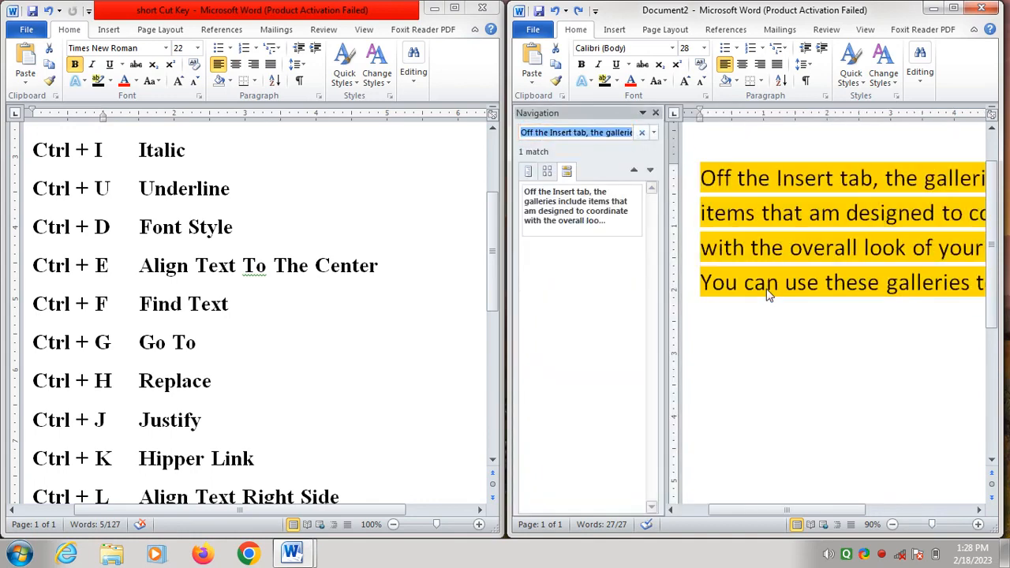
{"action": "key", "text": "BackSpace"}
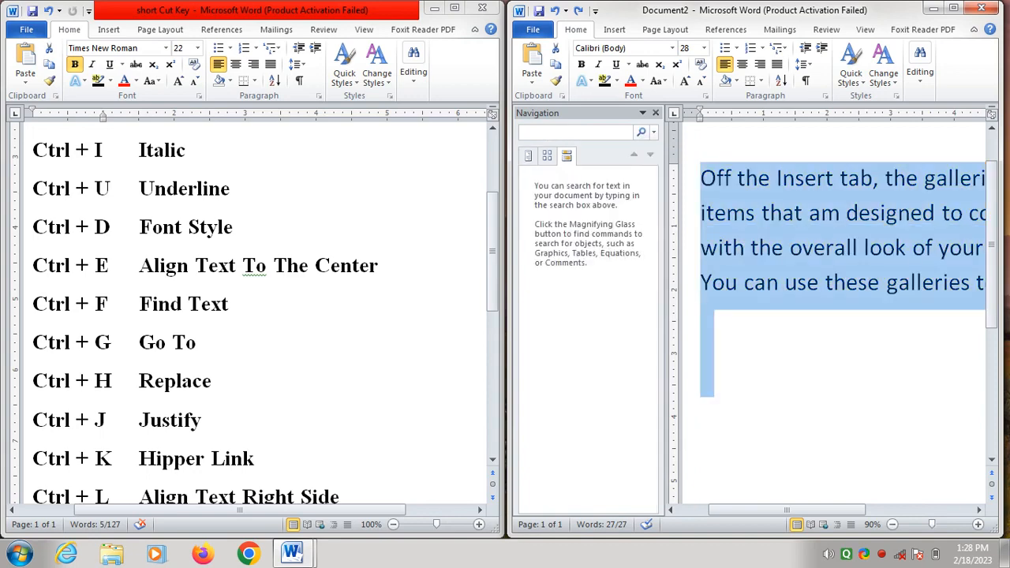
{"action": "type", "text": "the"}
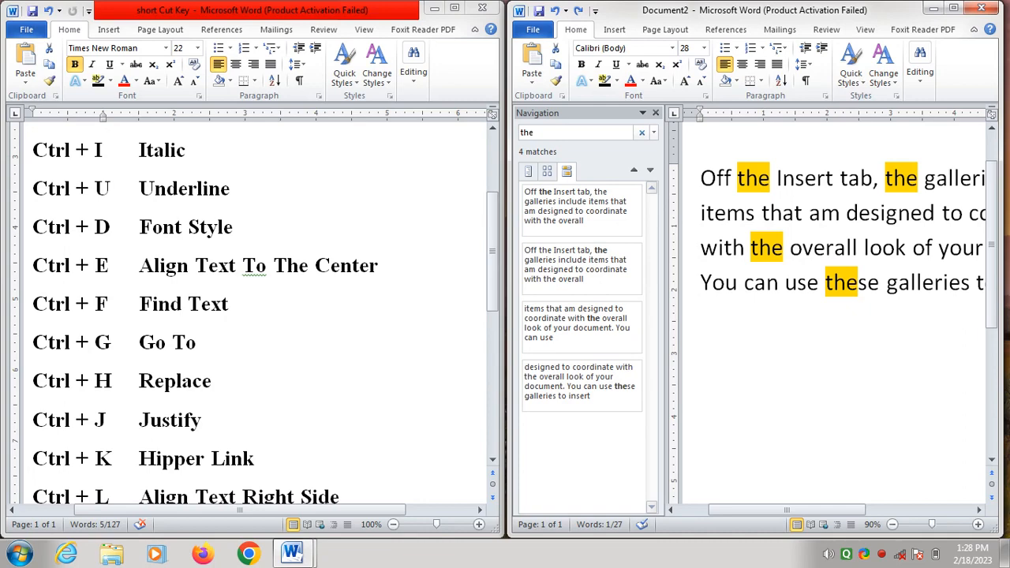
{"action": "left_click", "coordinate": [954, 8]}
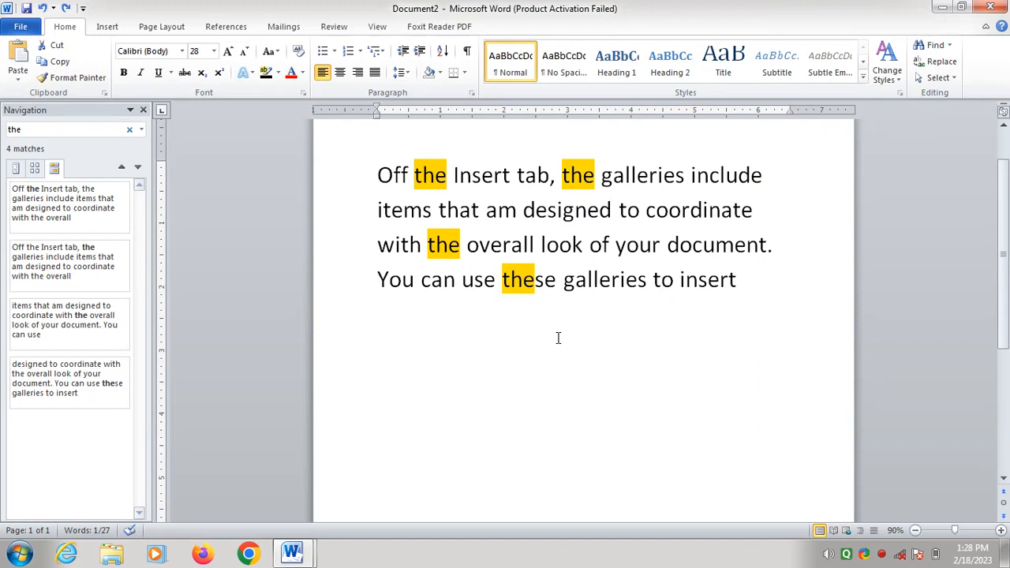
Close the search results, select the whole document, and restore Document2 to its side-by-side window size
{"action": "left_click", "coordinate": [143, 110]}
{"action": "key", "text": "ctrl+a"}
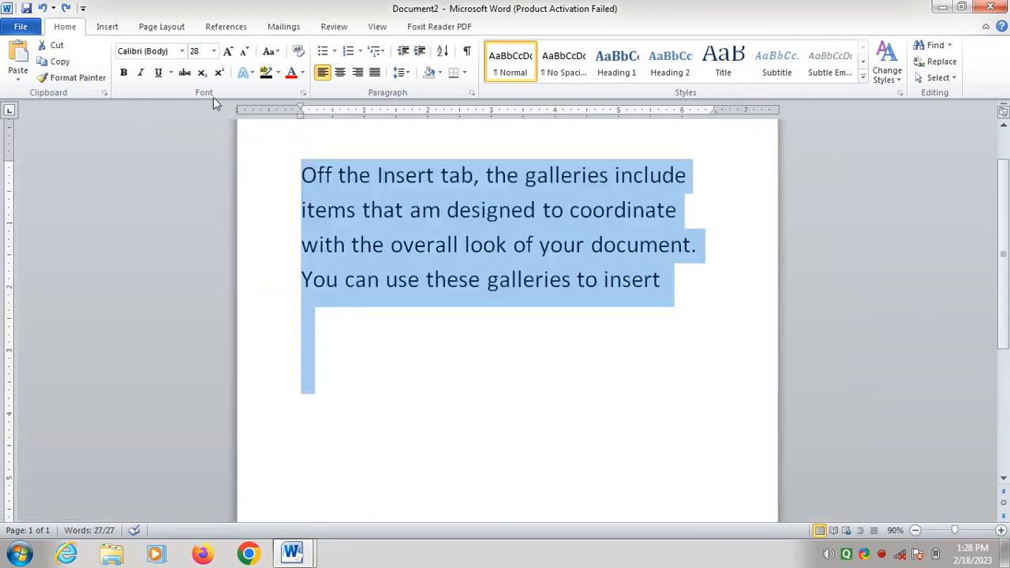
{"action": "left_click", "coordinate": [961, 6]}
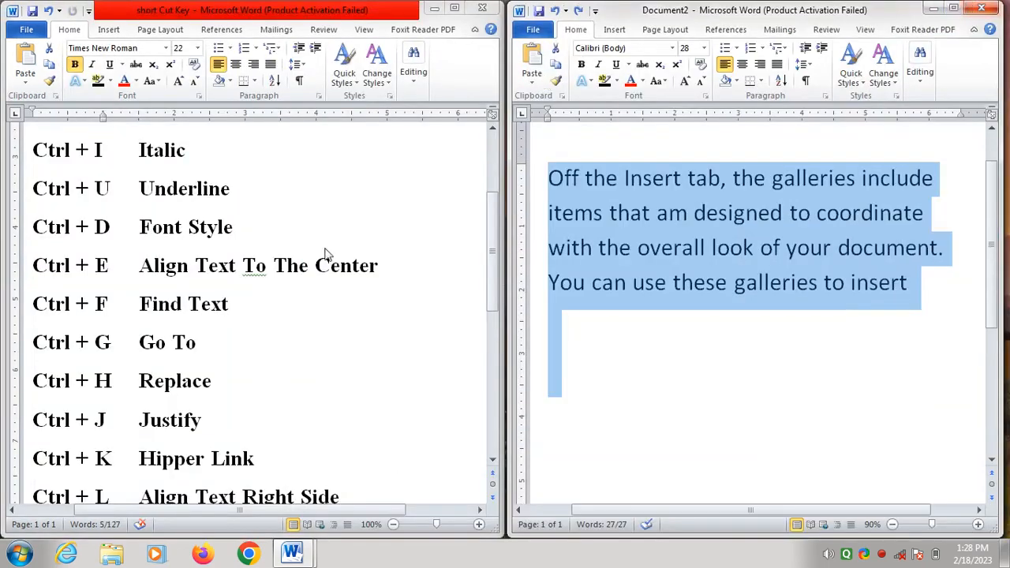
Highlight the "Go To" entry in the shortcut list
{"action": "triple_click", "coordinate": [205, 320]}
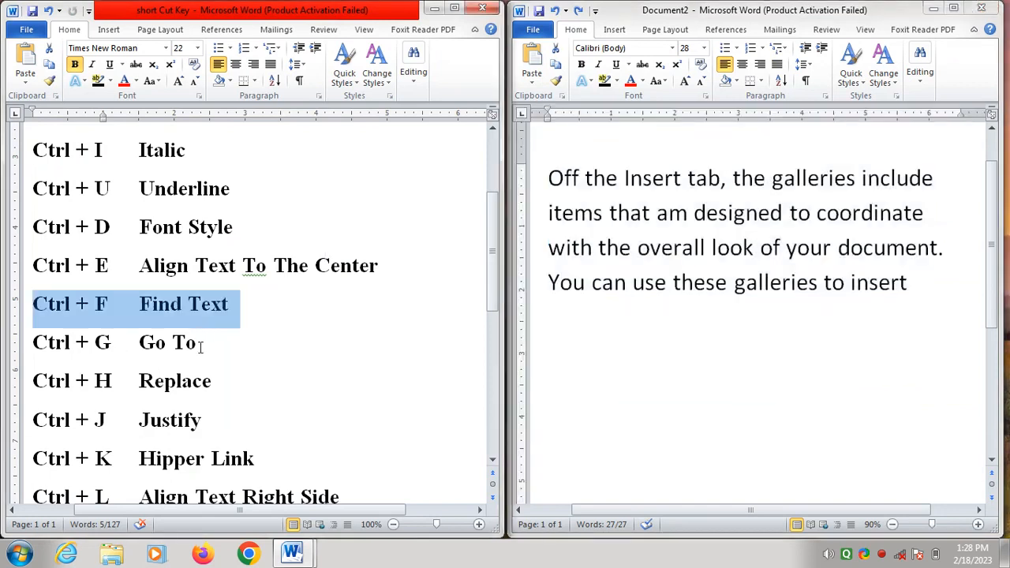
{"action": "left_click", "coordinate": [200, 347]}
{"action": "left_click", "coordinate": [27, 361]}
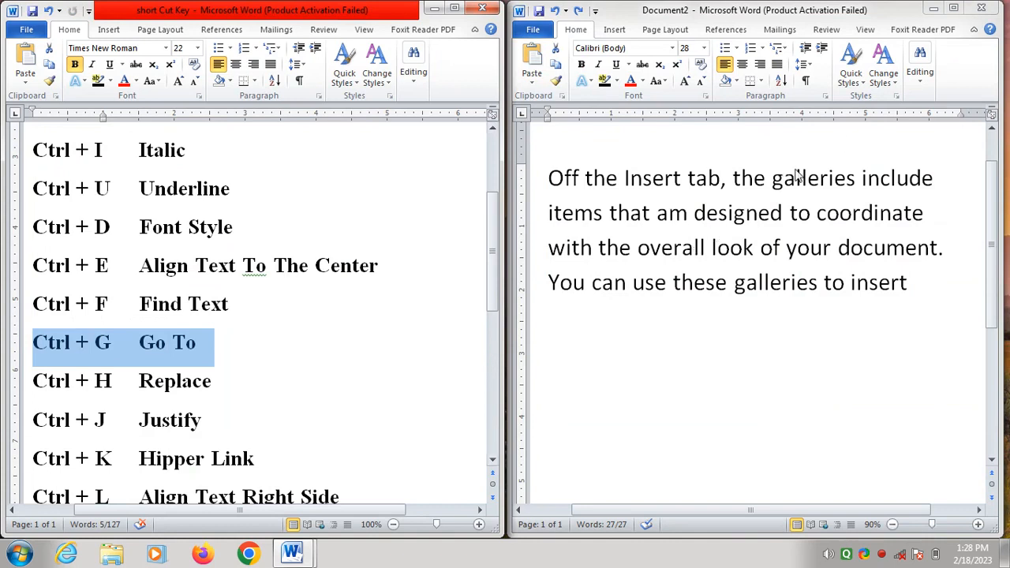
Jump to line 2 of the Document2 sample paragraph with Go To, keeping the dialog clear of the paragraph
{"action": "left_click", "coordinate": [692, 217]}
{"action": "key", "text": "ctrl+a"}
{"action": "left_click", "coordinate": [692, 217]}
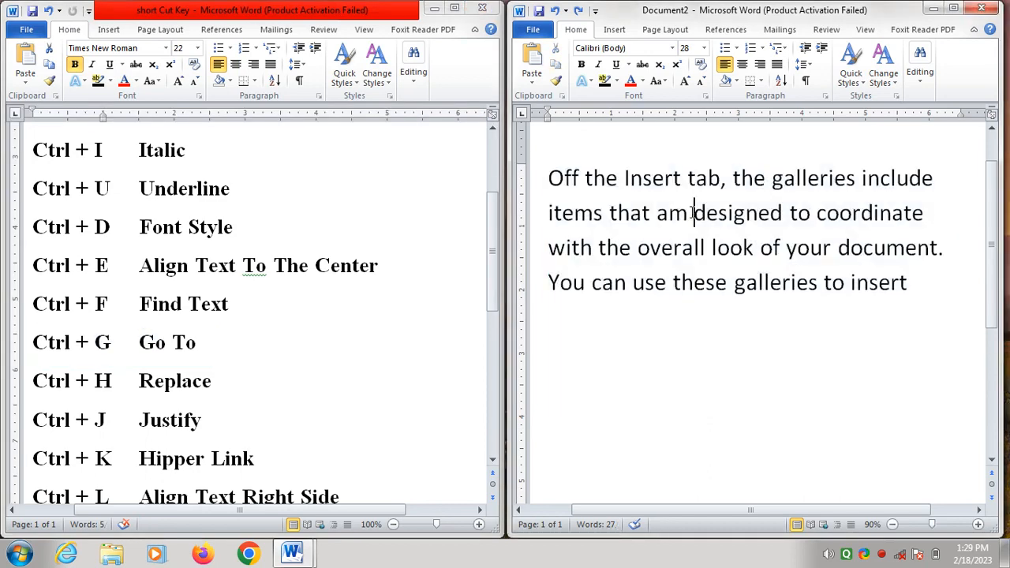
{"action": "key", "text": "ctrl+g"}
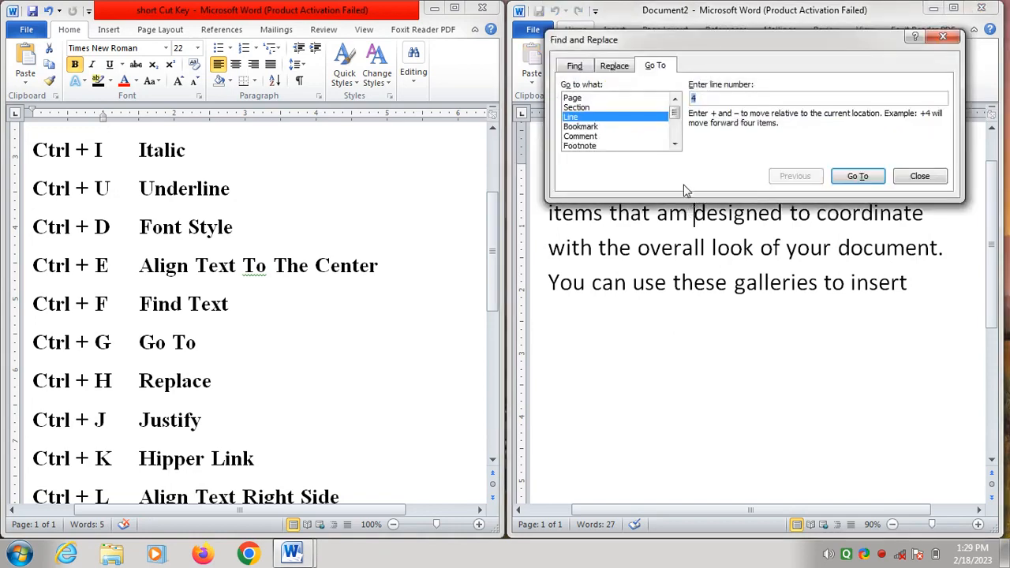
{"action": "left_click", "coordinate": [704, 98]}
{"action": "key", "text": "BackSpace"}
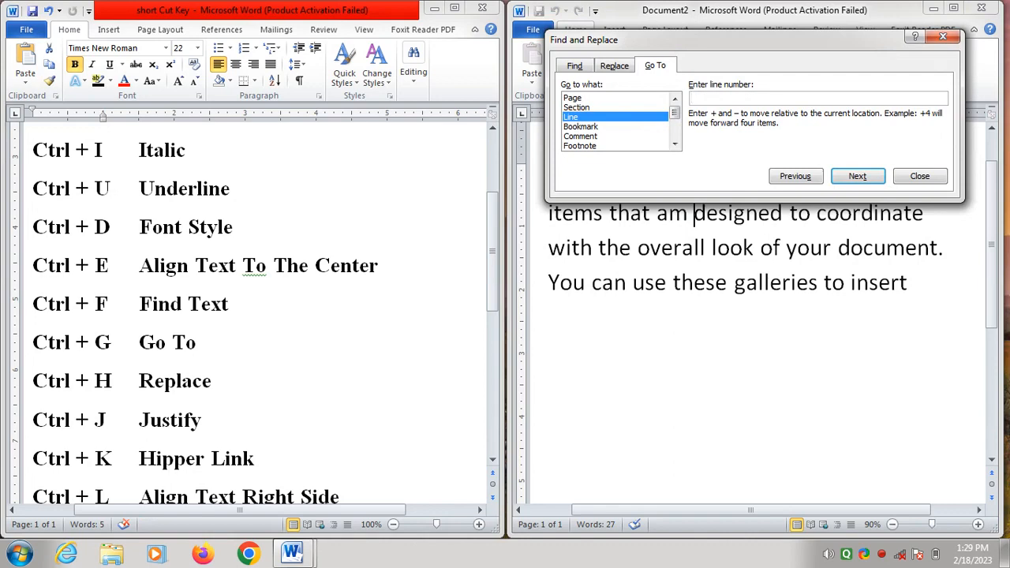
{"action": "type", "text": "2"}
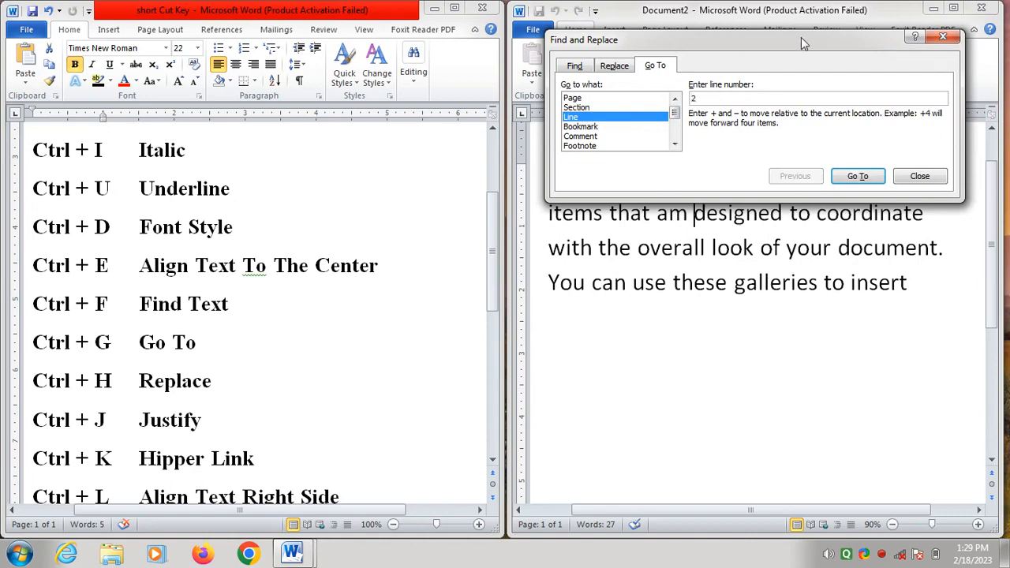
{"action": "left_click_drag", "start_coordinate": [801, 37], "coordinate": [340, 258]}
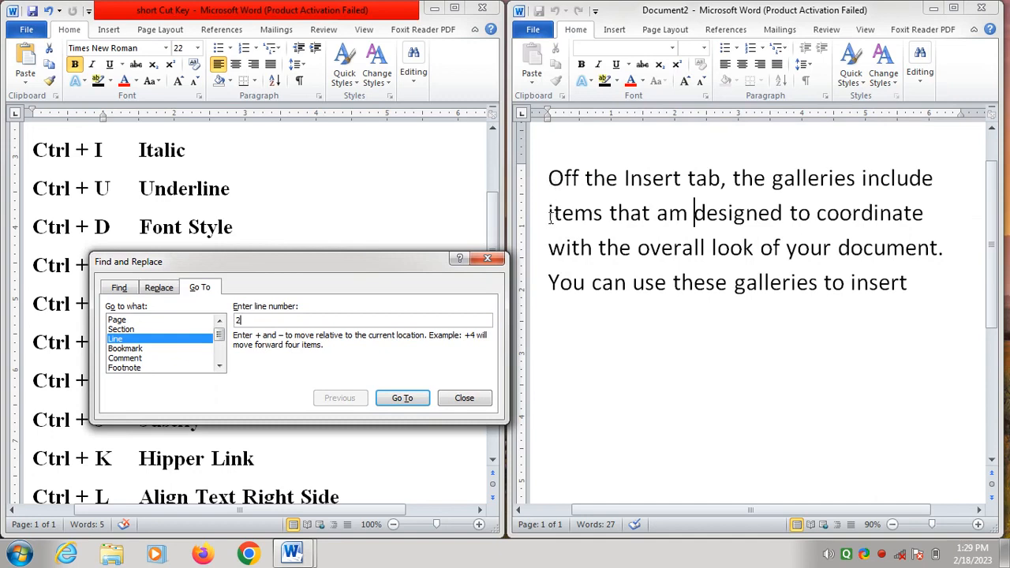
{"action": "left_click", "coordinate": [403, 398]}
Use Go To to jump to line 3 of the sample paragraph and close the dialog
{"action": "key", "text": "BackSpace"}
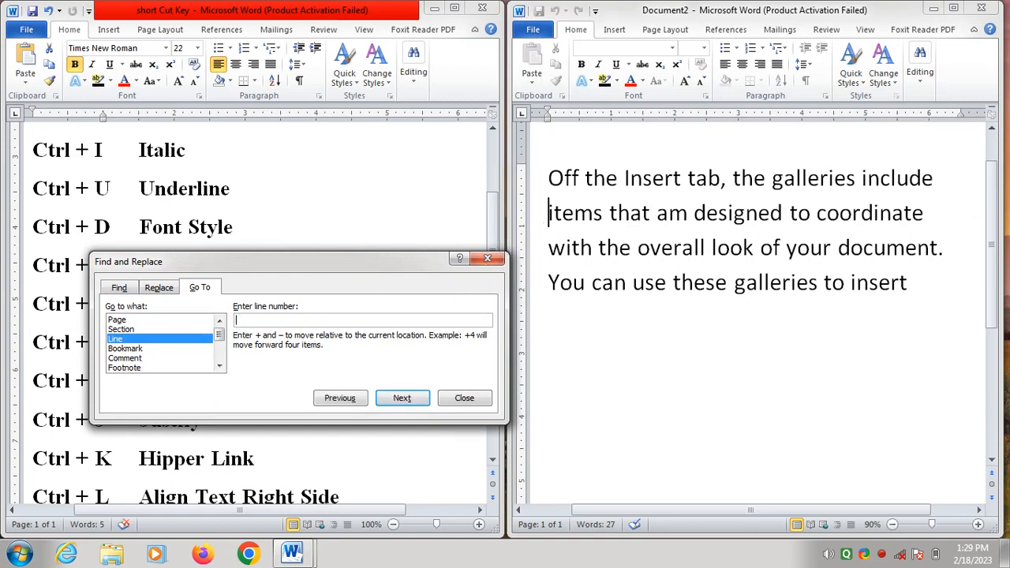
{"action": "type", "text": "3"}
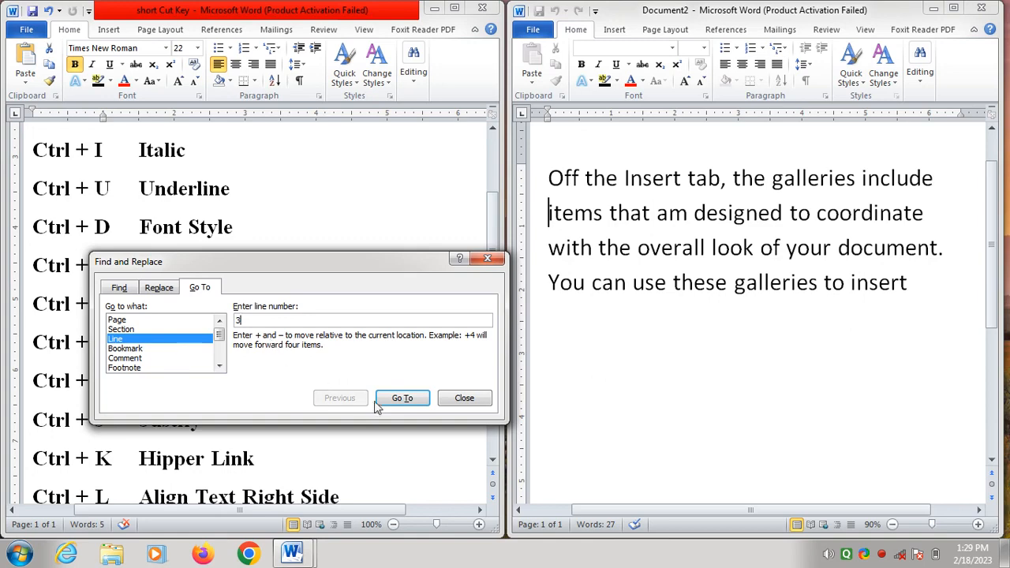
{"action": "left_click", "coordinate": [398, 399]}
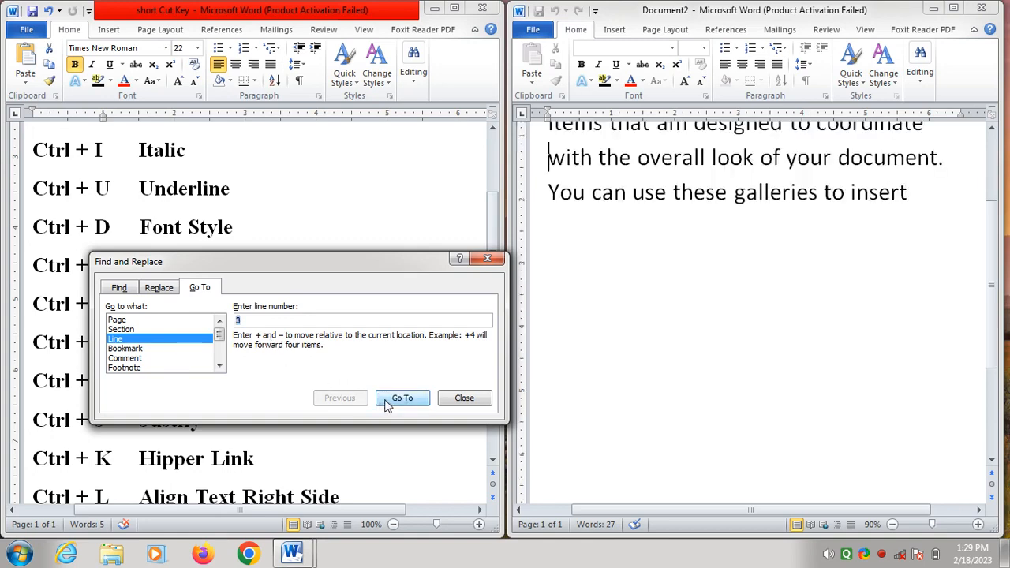
{"action": "left_click", "coordinate": [487, 258]}
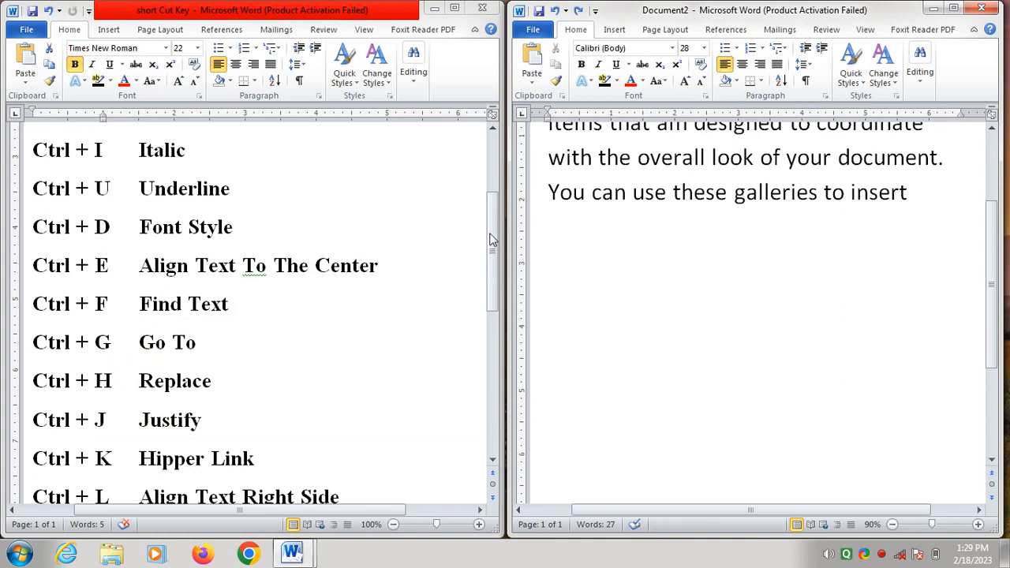
Highlight the "Replace" entry in the shortcut list
{"action": "left_click", "coordinate": [211, 385]}
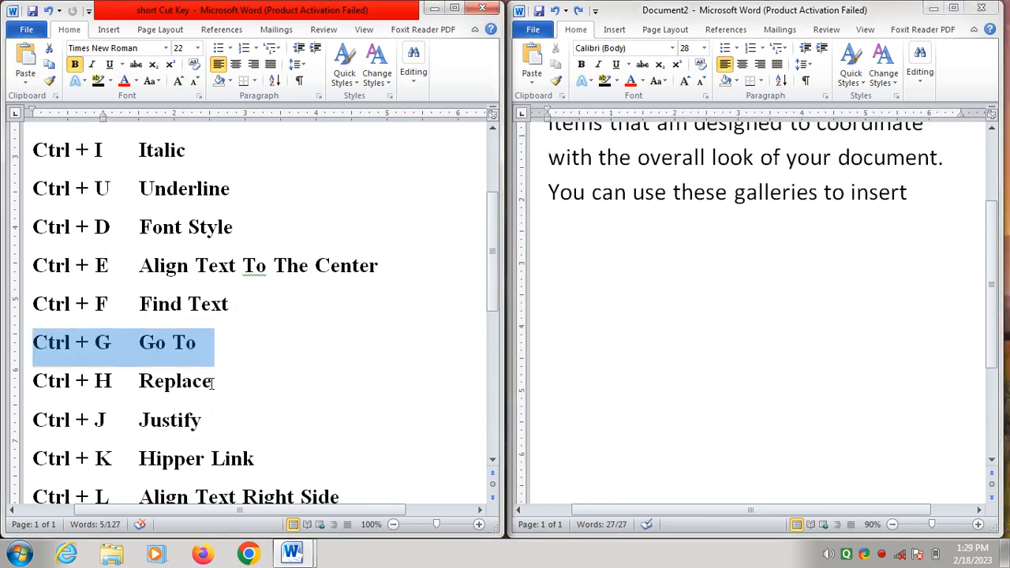
{"action": "left_click_drag", "start_coordinate": [212, 385], "coordinate": [67, 385]}
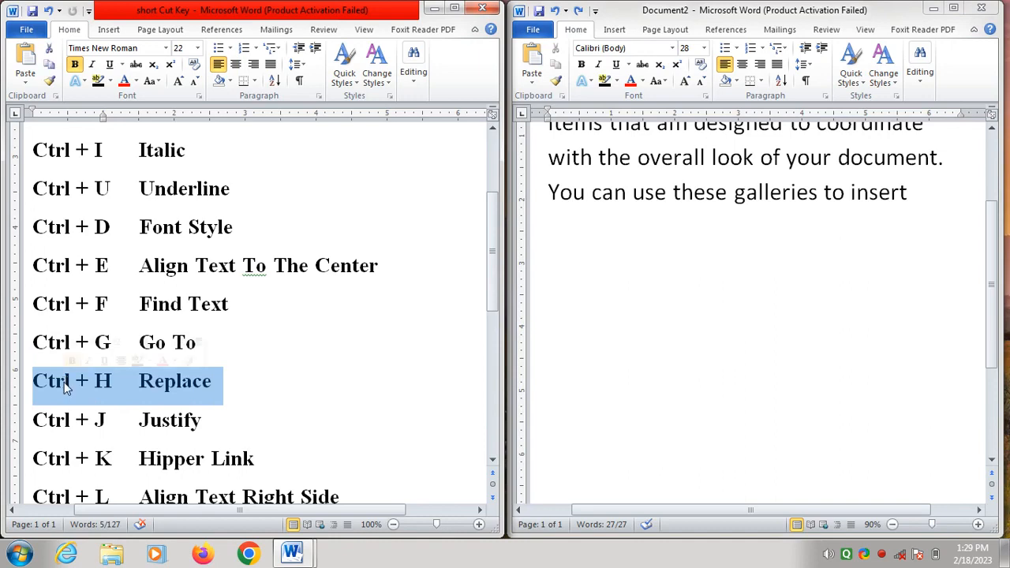
{"action": "left_click_drag", "start_coordinate": [497, 264], "coordinate": [498, 299]}
Select the full sample paragraph in Document2 and set "tab" as the text to find for a replacement
{"action": "left_click", "coordinate": [995, 253]}
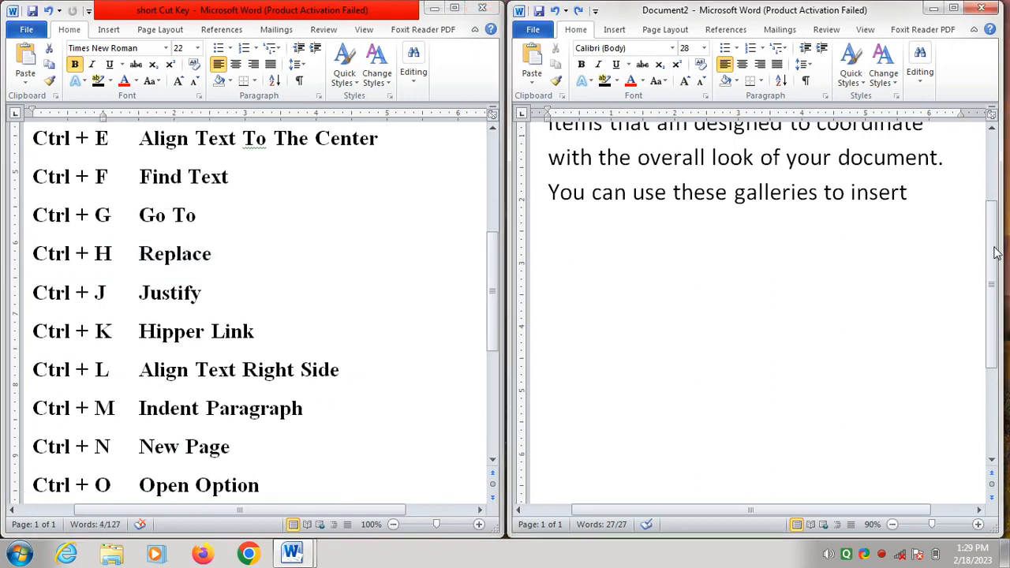
{"action": "scroll", "coordinate": [996, 253], "scroll_direction": "up", "scroll_amount": 3}
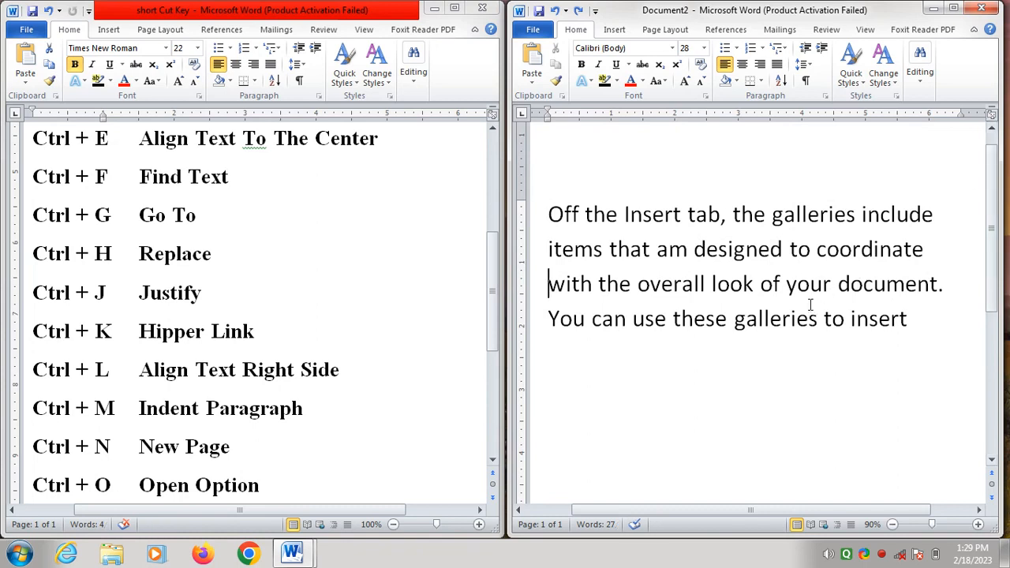
{"action": "left_click", "coordinate": [573, 317]}
{"action": "left_click_drag", "start_coordinate": [911, 319], "coordinate": [564, 228]}
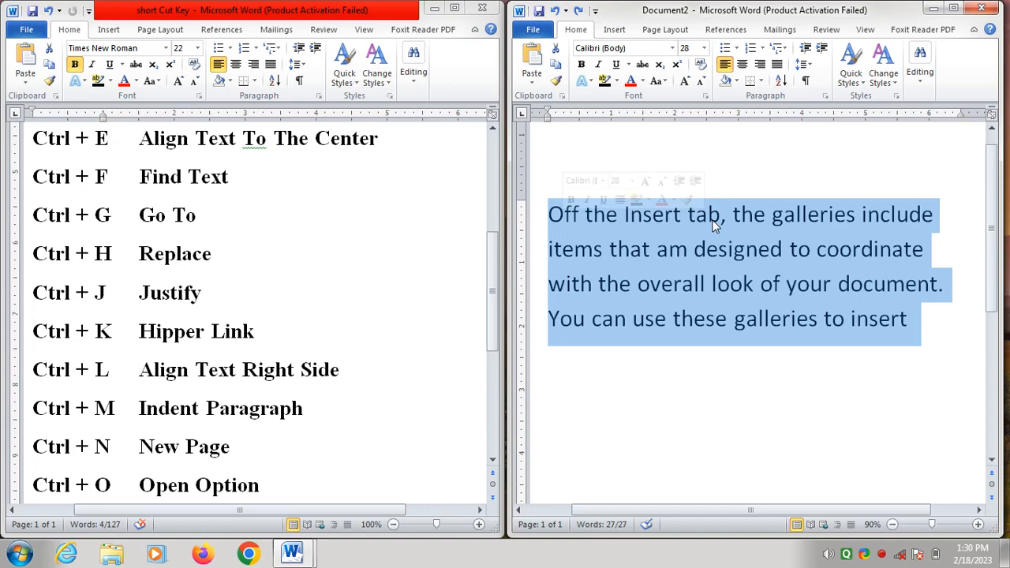
{"action": "key", "text": "ctrl+h"}
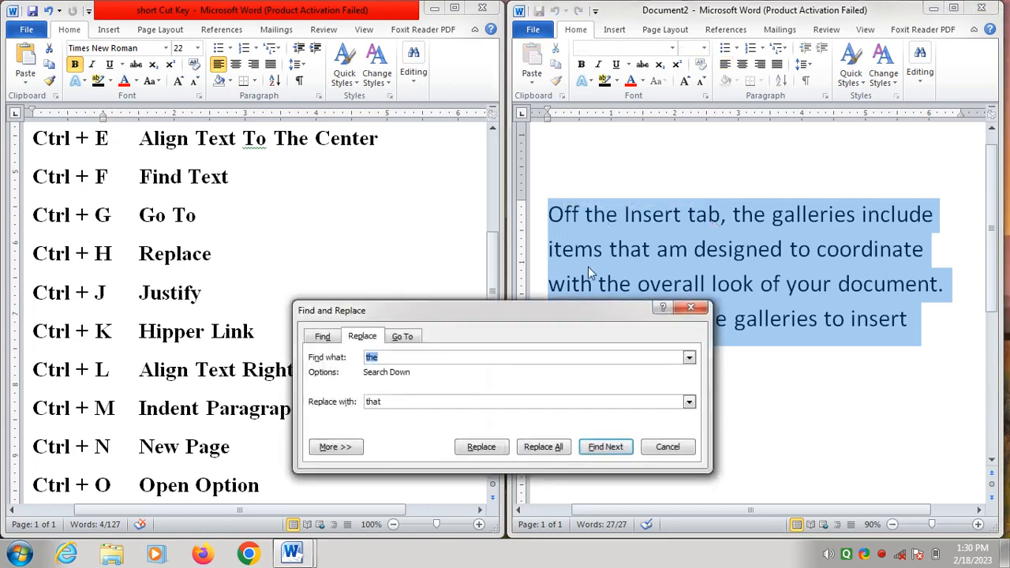
{"action": "key", "text": "BackSpace"}
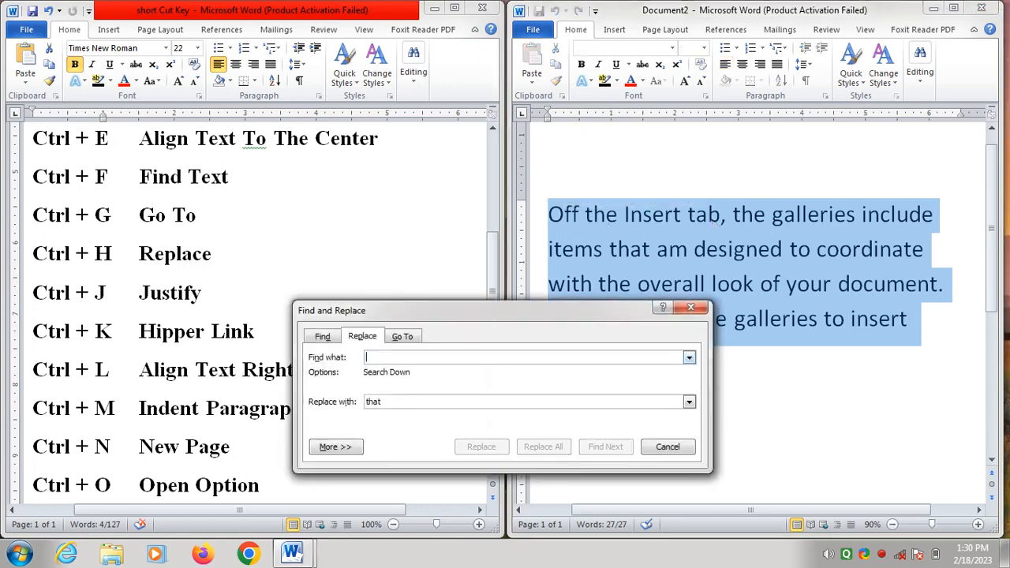
{"action": "type", "text": "tab"}
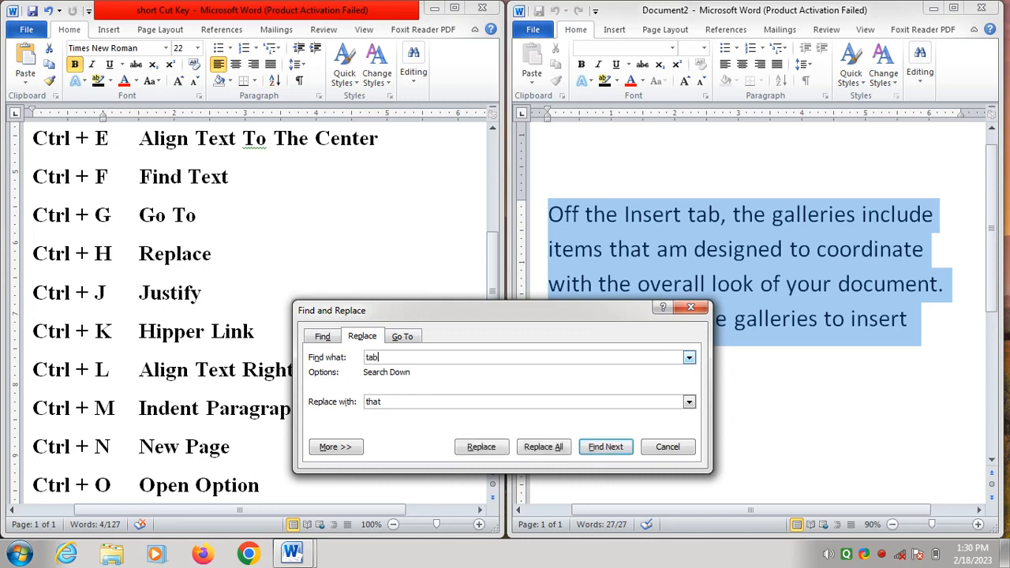
Replace all occurrences of "tab" with "to" in the whole document, close the dialog, and highlight the replaced word in the first line
{"action": "left_click", "coordinate": [388, 404]}
{"action": "key", "text": "BackSpace"}
{"action": "key", "text": "BackSpace"}
{"action": "key", "text": "BackSpace"}
{"action": "key", "text": "BackSpace"}
{"action": "type", "text": "to"}
{"action": "left_click", "coordinate": [555, 451]}
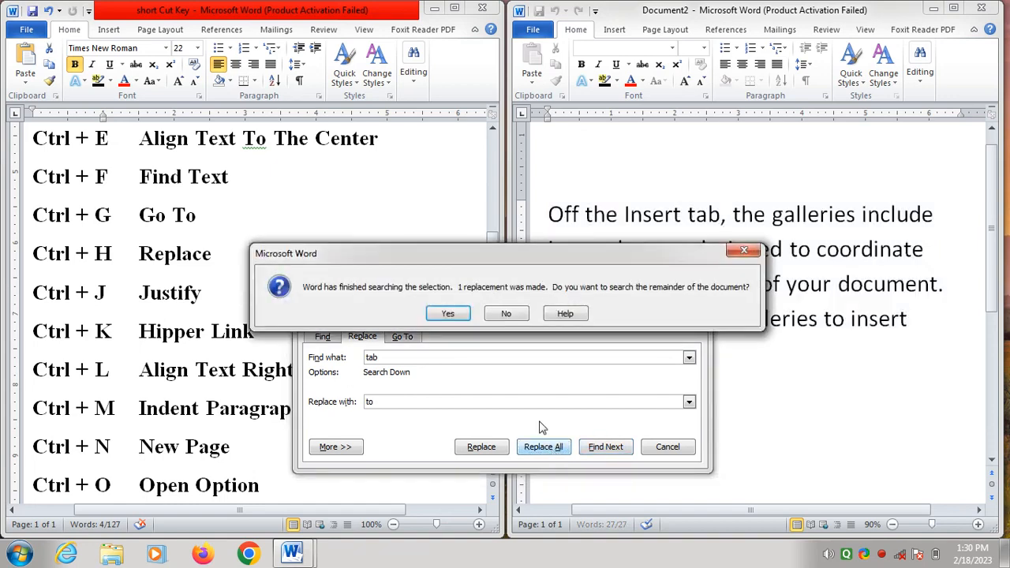
{"action": "left_click", "coordinate": [453, 317]}
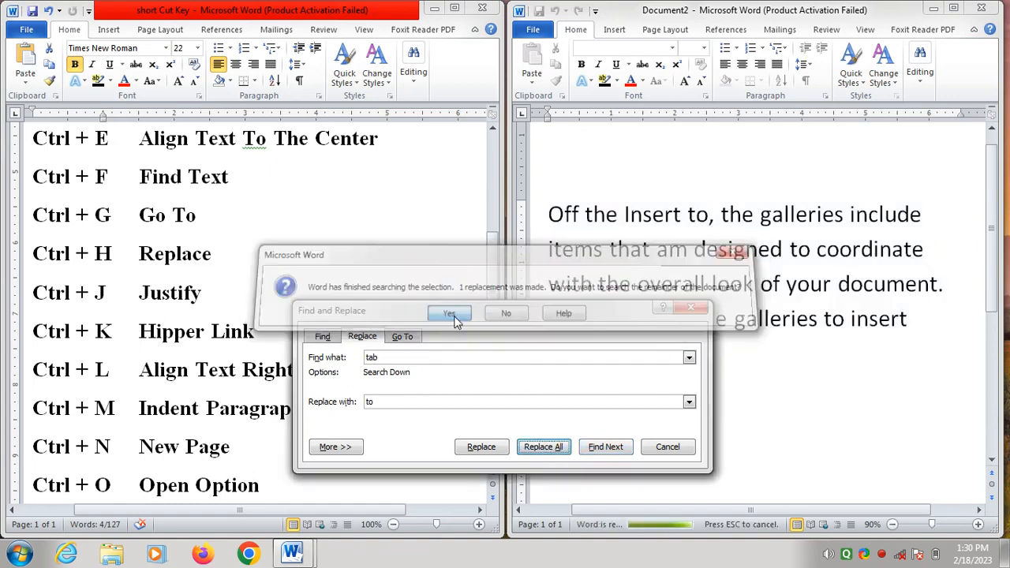
{"action": "left_click", "coordinate": [479, 314]}
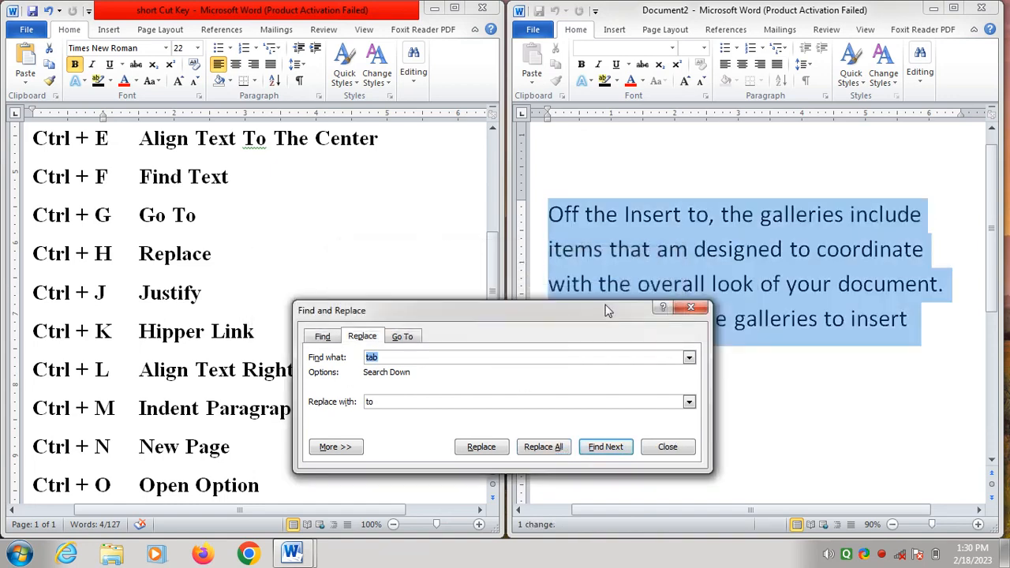
{"action": "left_click", "coordinate": [690, 307]}
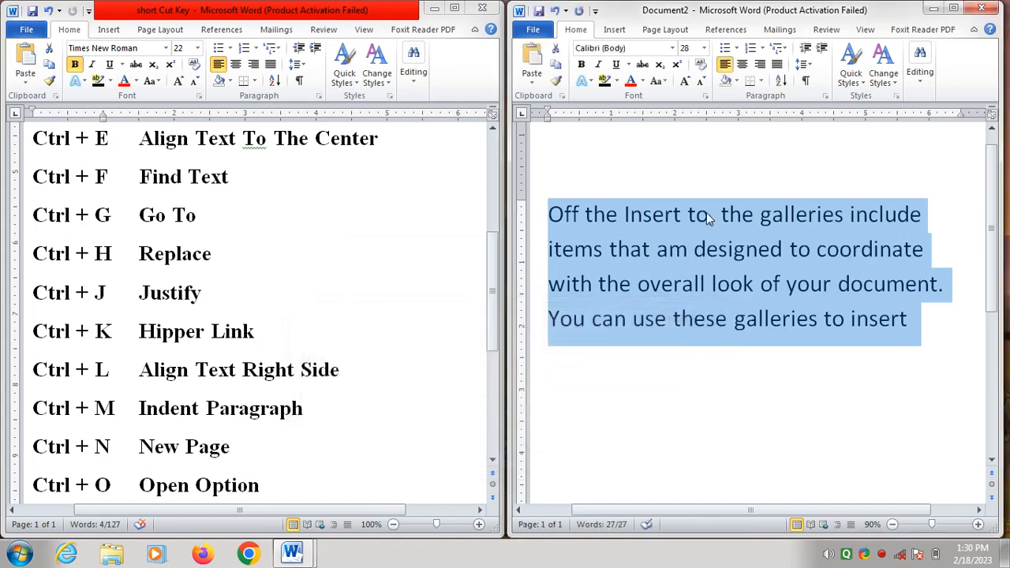
{"action": "left_click_drag", "start_coordinate": [709, 218], "coordinate": [688, 216]}
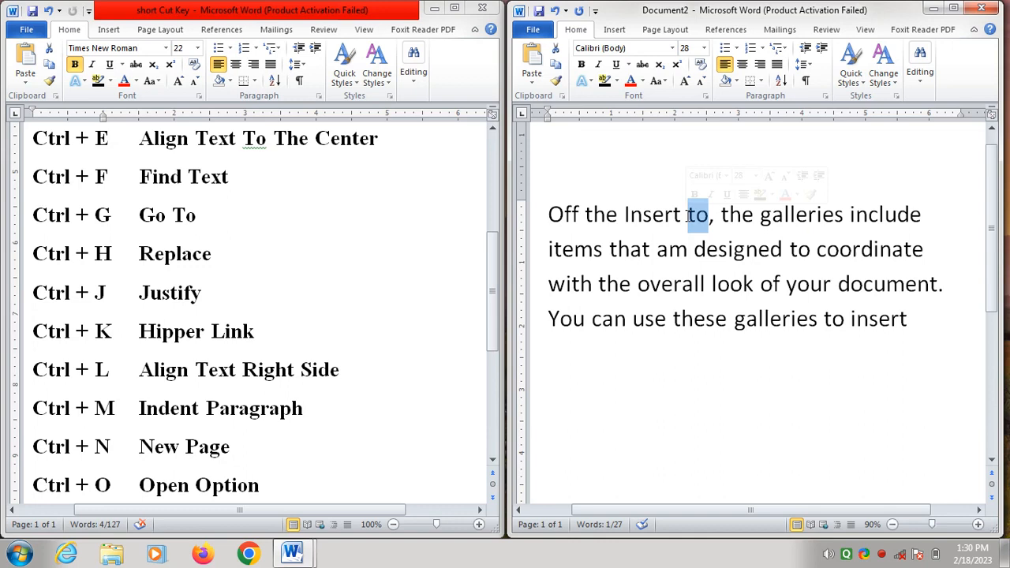
{"action": "left_click", "coordinate": [631, 248]}
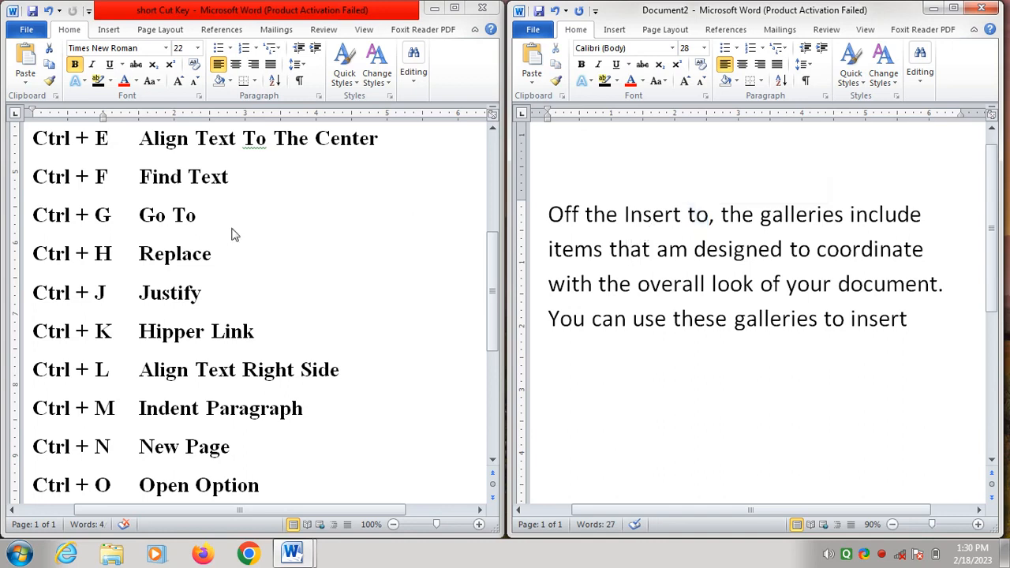
Highlight the "Justify" entry in the shortcut list
{"action": "triple_click", "coordinate": [194, 251]}
{"action": "left_click_drag", "start_coordinate": [204, 295], "coordinate": [35, 293]}
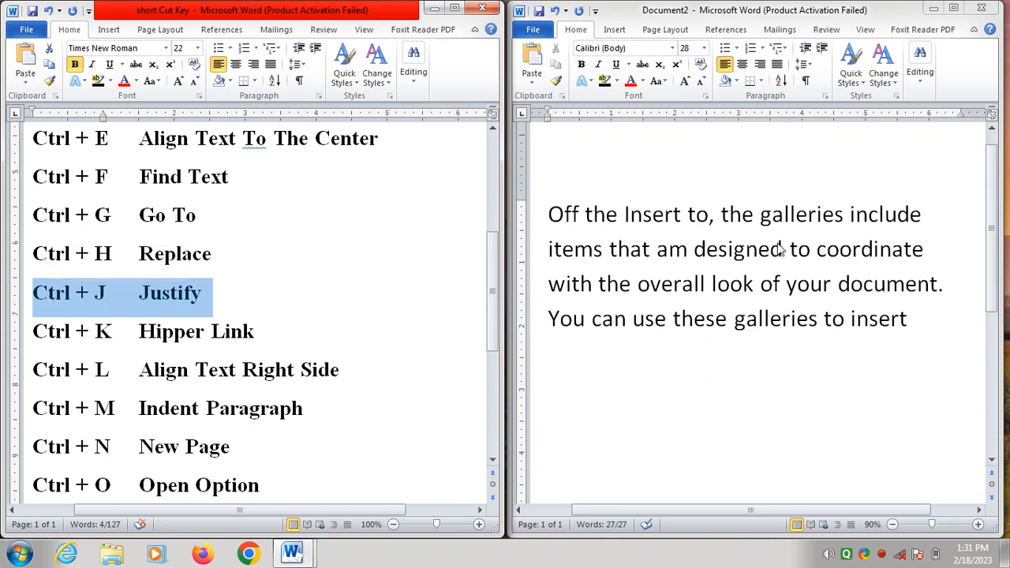
Justify the entire sample text in Document2 and return it to left alignment
{"action": "left_click", "coordinate": [781, 287]}
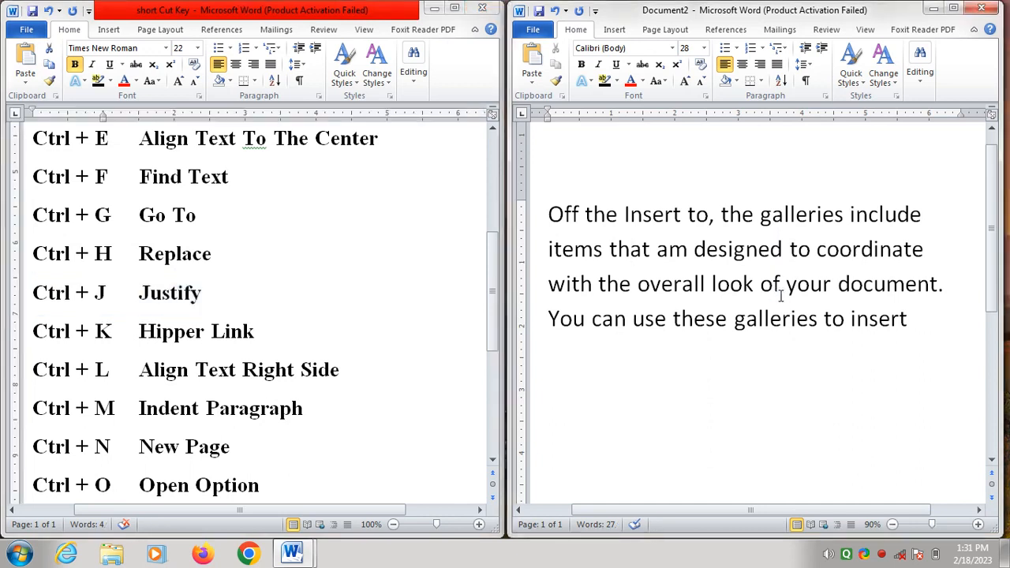
{"action": "key", "text": "ctrl+a"}
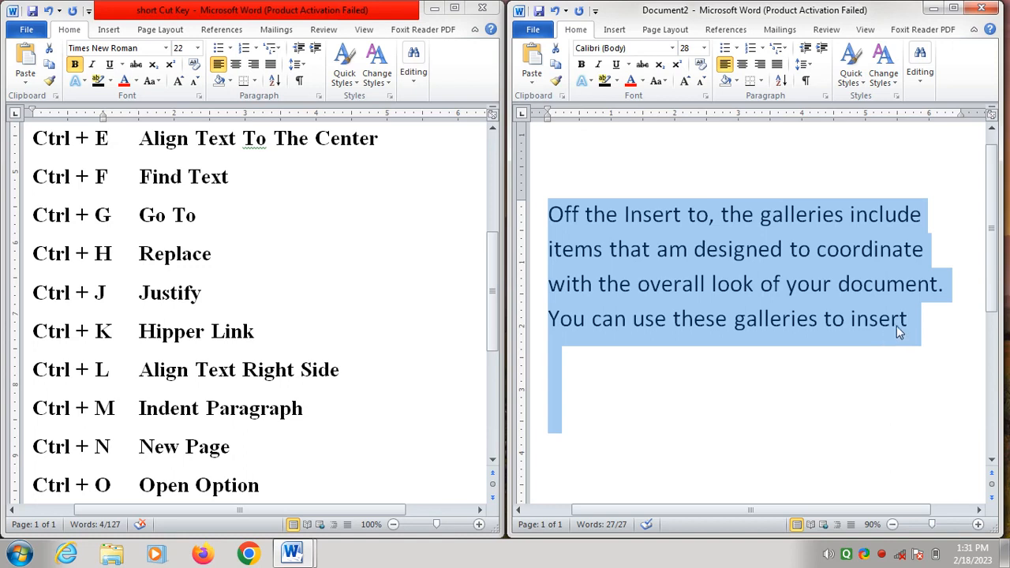
{"action": "key", "text": "ctrl+j"}
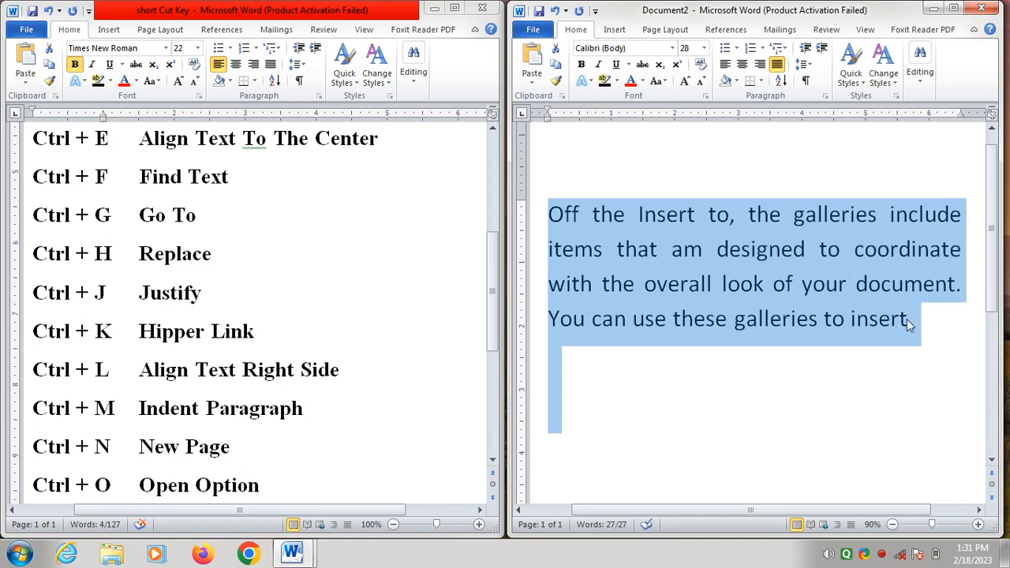
{"action": "left_click", "coordinate": [909, 320]}
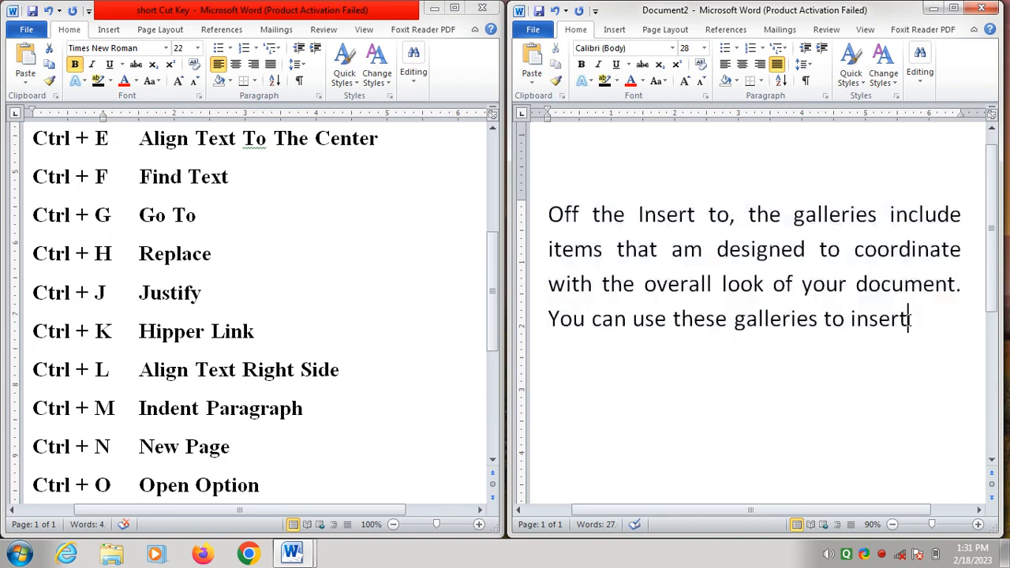
{"action": "key", "text": "ctrl+a"}
{"action": "key", "text": "ctrl+l"}
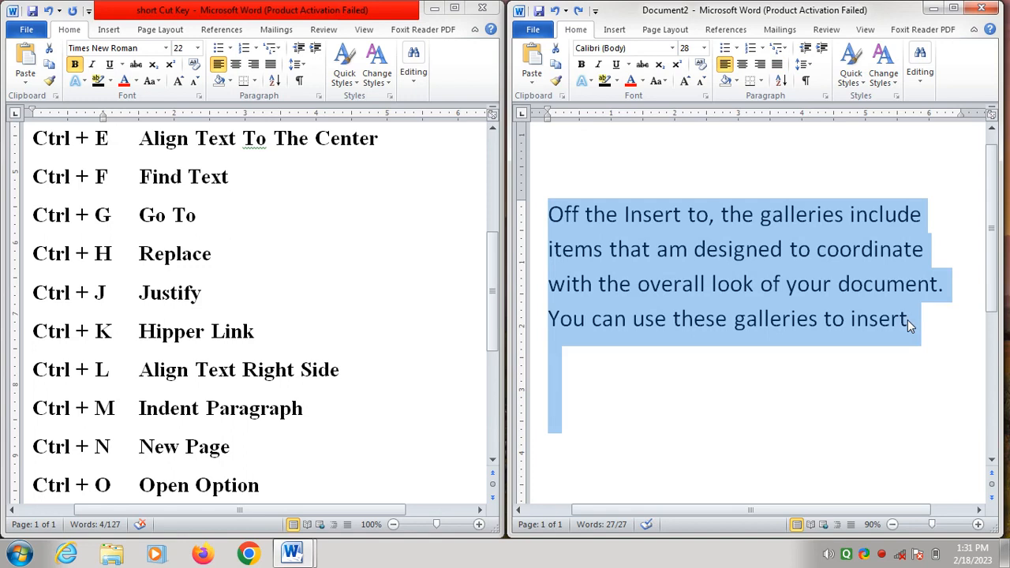
Justify the selected sample text once more and undo that alignment change
{"action": "key", "text": "ctrl+j"}
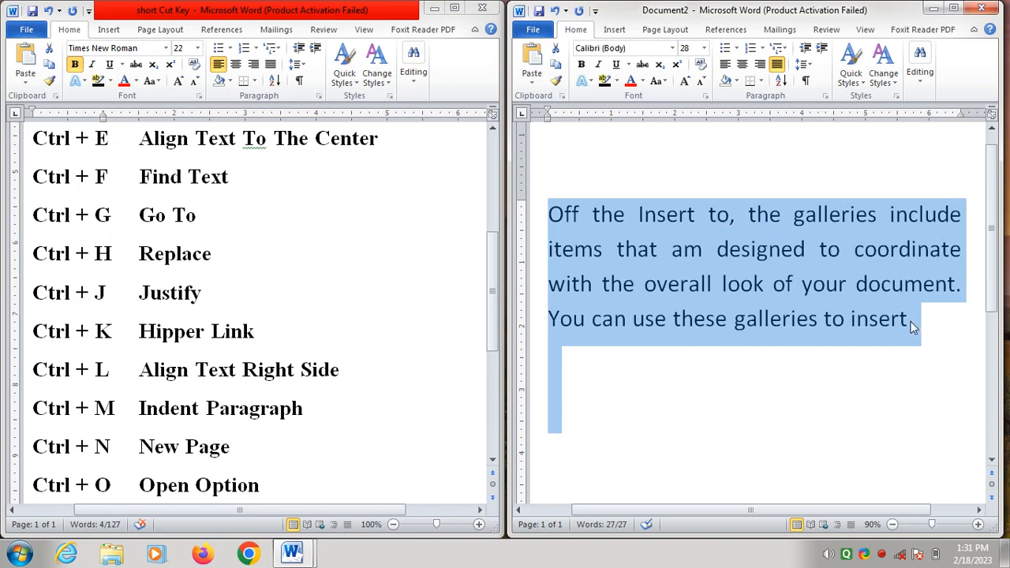
{"action": "left_click", "coordinate": [911, 325]}
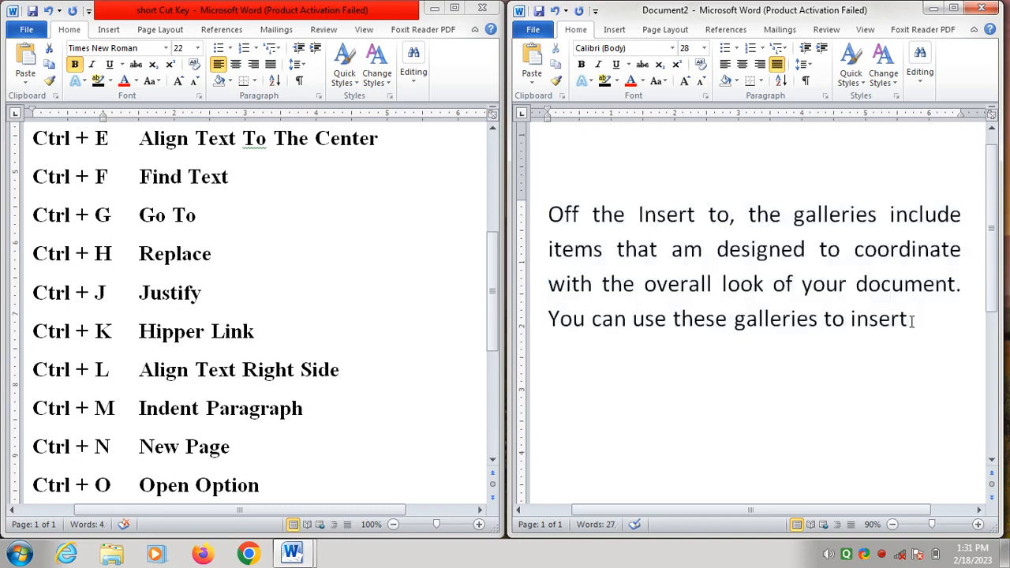
{"action": "key", "text": "ctrl+z"}
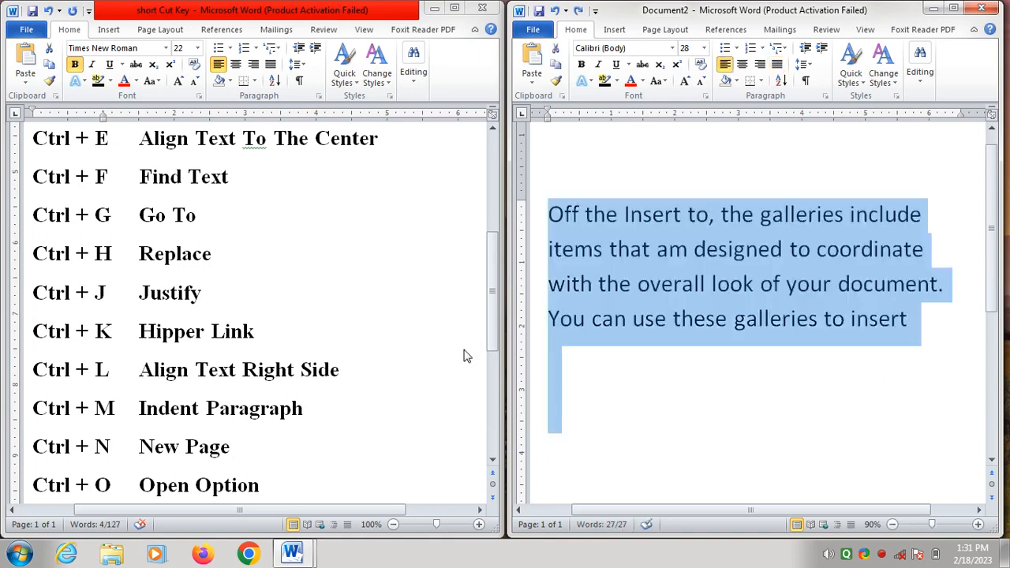
Highlight the "Hipper Link" entry in the shortcut list
{"action": "key", "text": "alt+Tab"}
{"action": "left_click", "coordinate": [247, 332]}
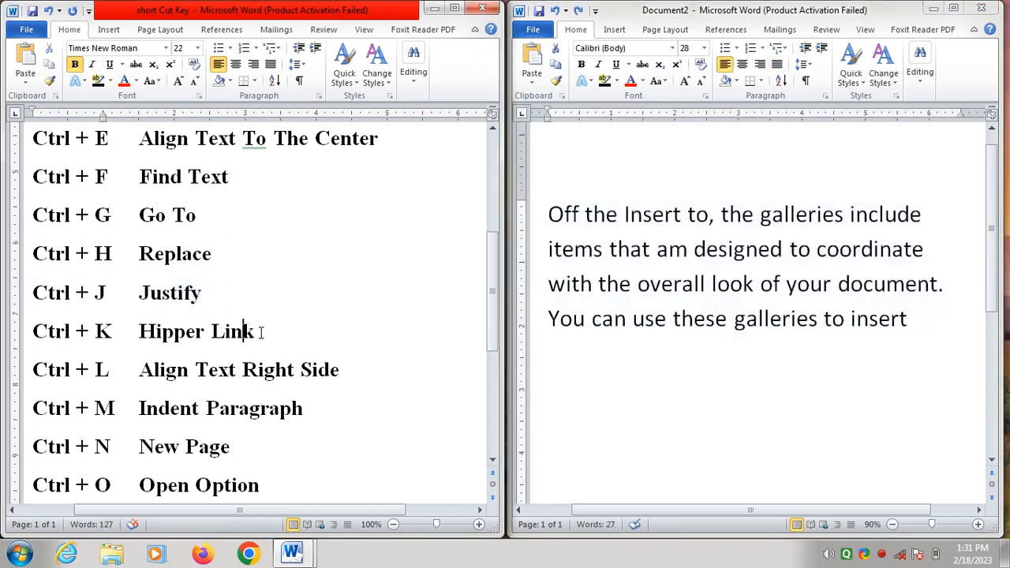
{"action": "left_click_drag", "start_coordinate": [256, 332], "coordinate": [43, 345]}
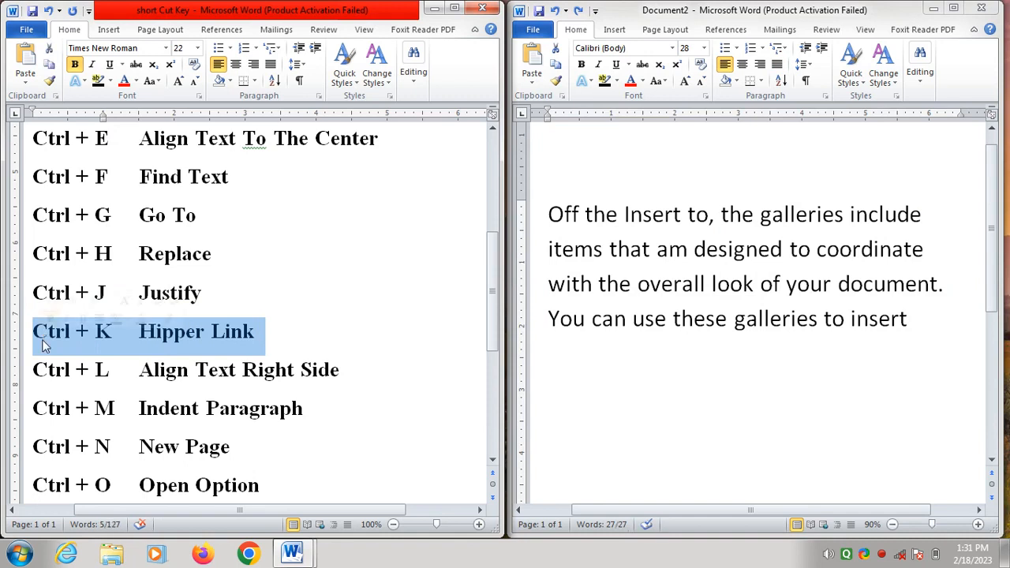
Insert a hyperlink to the Doc1 file from My Documents on the empty line below the sample paragraph, and undo the insertion
{"action": "left_click", "coordinate": [647, 402]}
{"action": "left_click", "coordinate": [648, 396]}
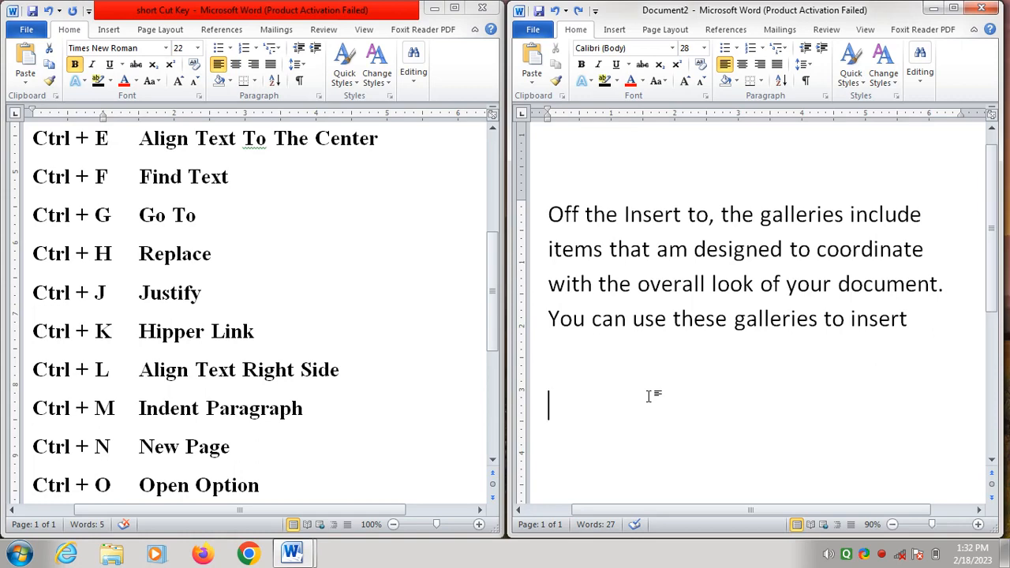
{"action": "key", "text": "ctrl+k"}
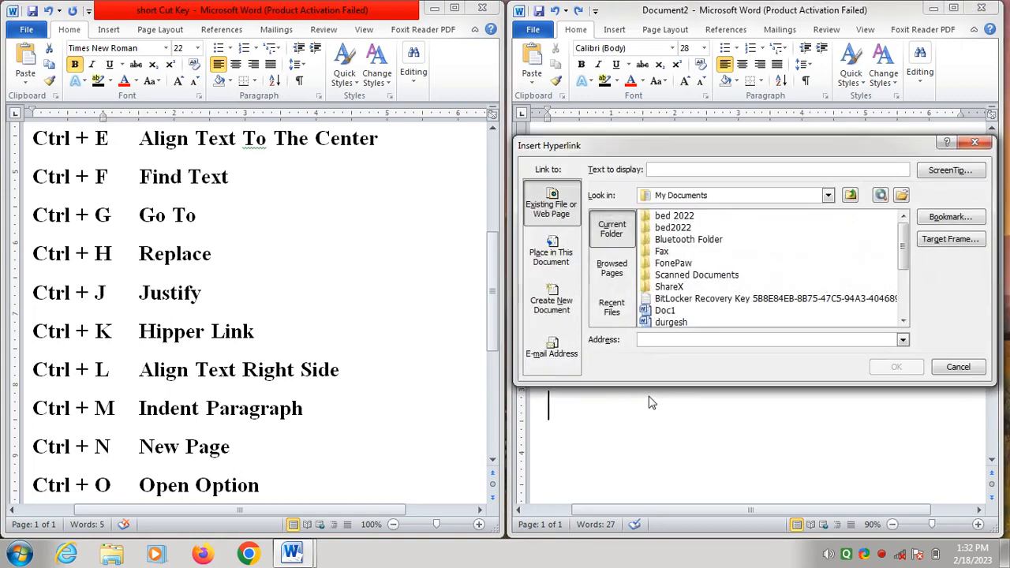
{"action": "left_click", "coordinate": [669, 312]}
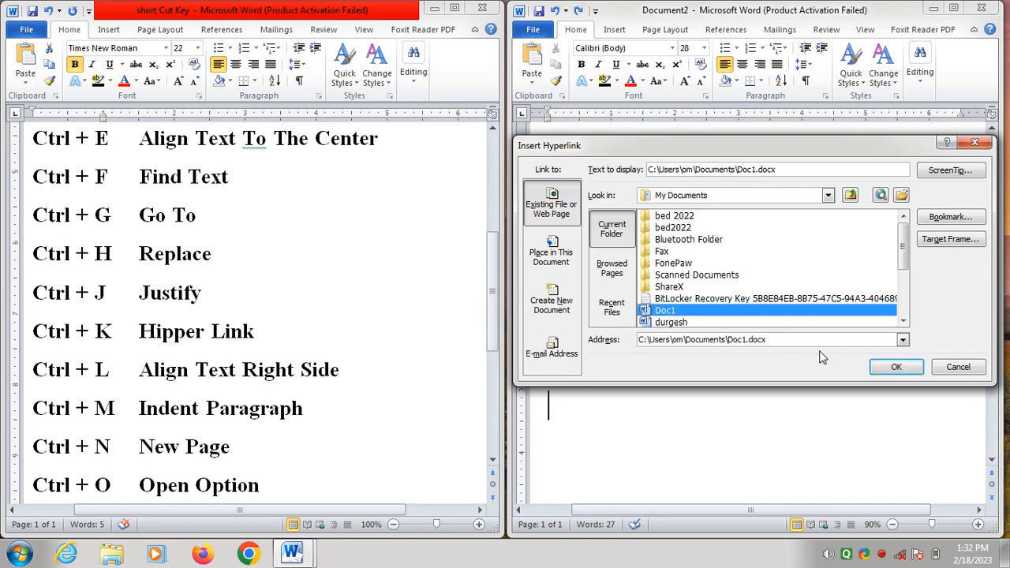
{"action": "left_click", "coordinate": [894, 367]}
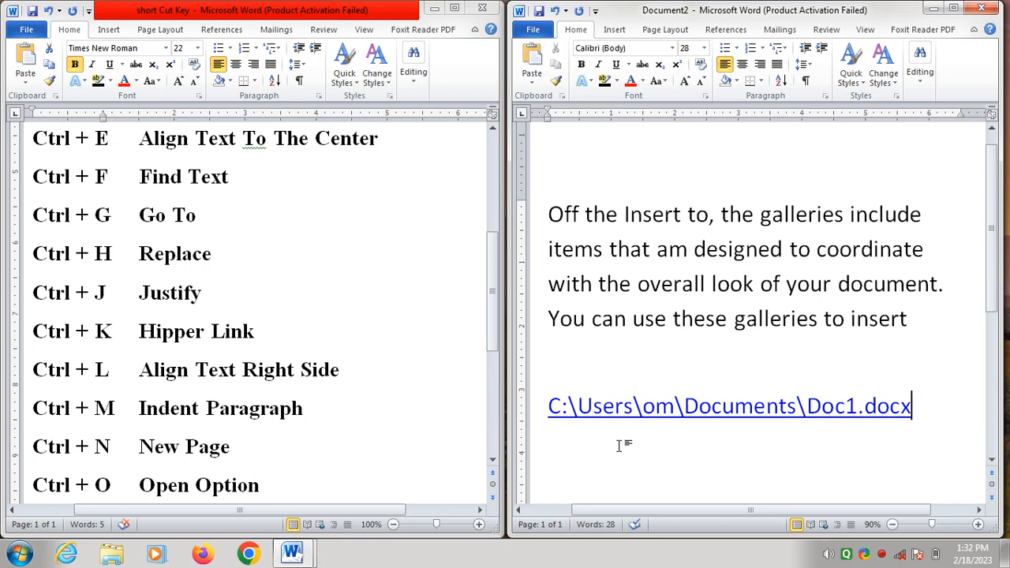
{"action": "key", "text": "ctrl+z"}
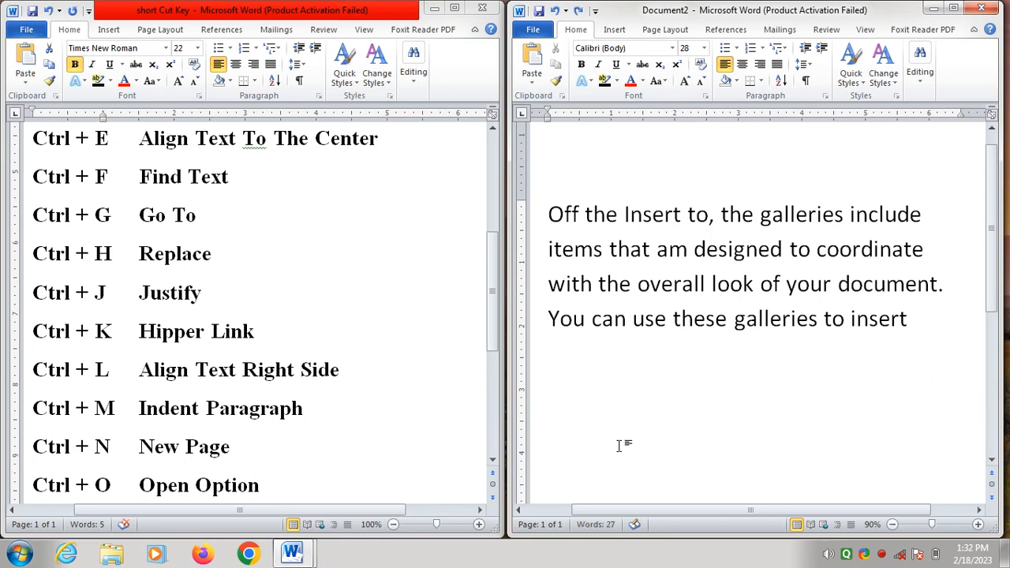
Highlight the "Align Text Right Side" entry in the shortcut list
{"action": "triple_click", "coordinate": [192, 362]}
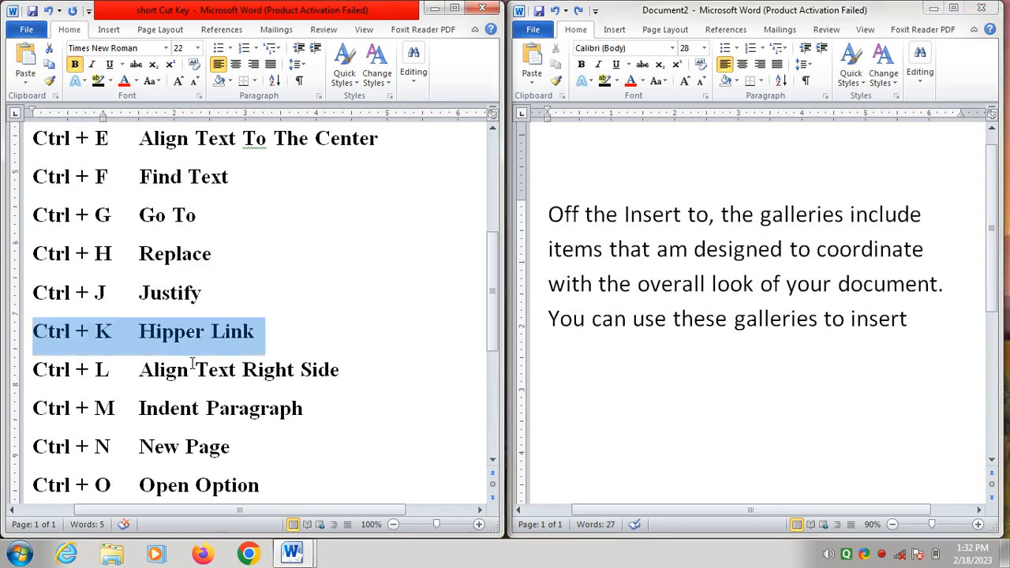
{"action": "left_click", "coordinate": [129, 371]}
{"action": "left_click_drag", "start_coordinate": [341, 371], "coordinate": [63, 376]}
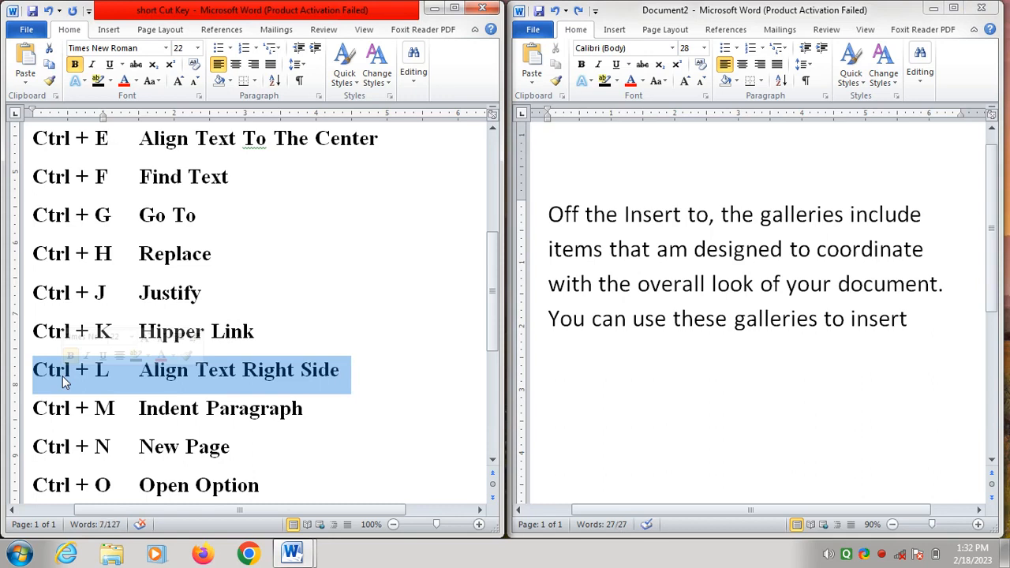
Replace the word "Right" with "Left" in the Ctrl + L entry of the shortcut list
{"action": "left_click", "coordinate": [286, 375]}
{"action": "key", "text": "Delete"}
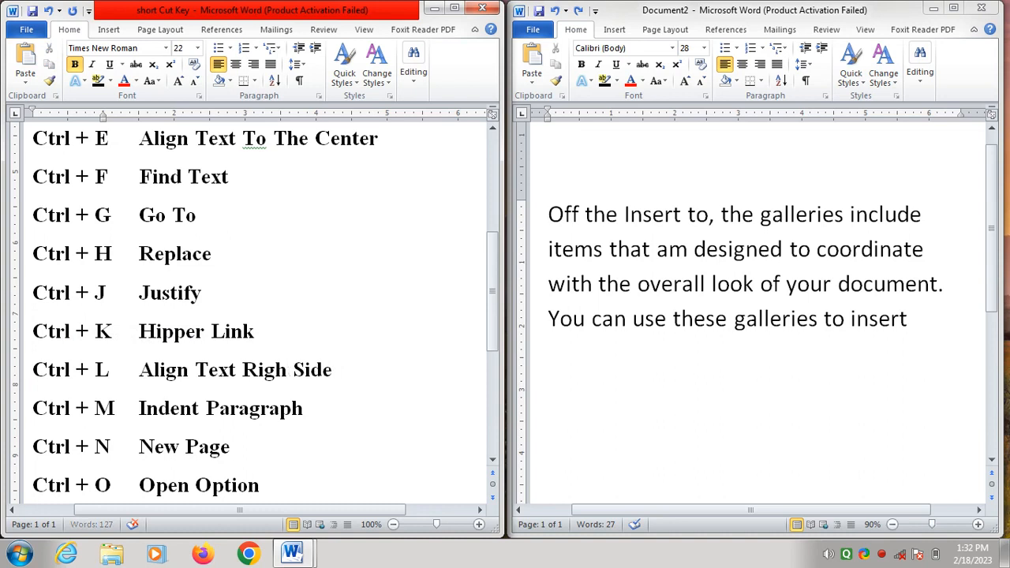
{"action": "key", "text": "BackSpace"}
{"action": "key", "text": "BackSpace"}
{"action": "key", "text": "BackSpace"}
{"action": "key", "text": "BackSpace"}
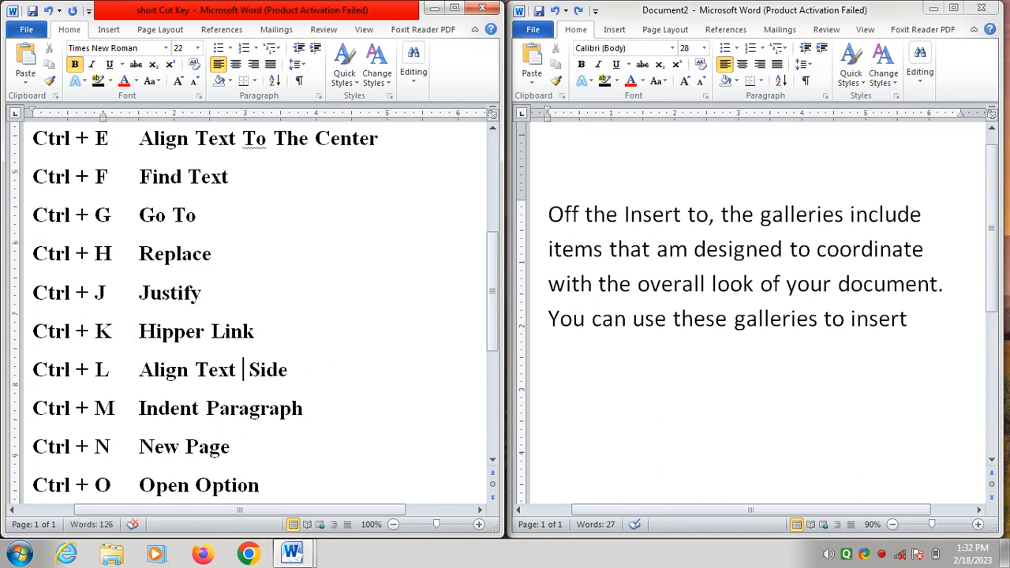
{"action": "type", "text": "Left"}
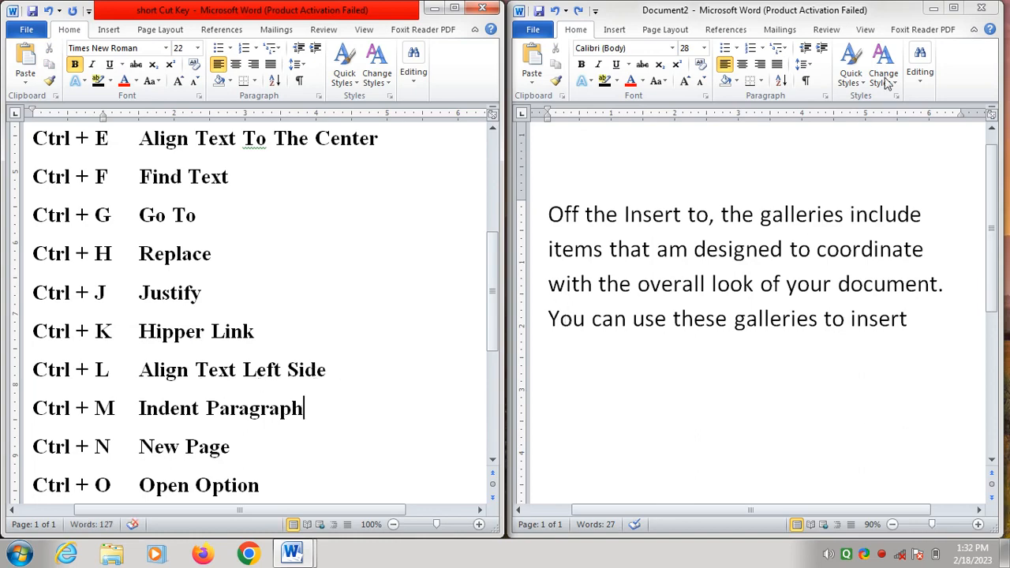
Center the entire text in the maximized Document2 window, return it to left alignment, and restore the side-by-side window size
{"action": "left_click", "coordinate": [953, 8]}
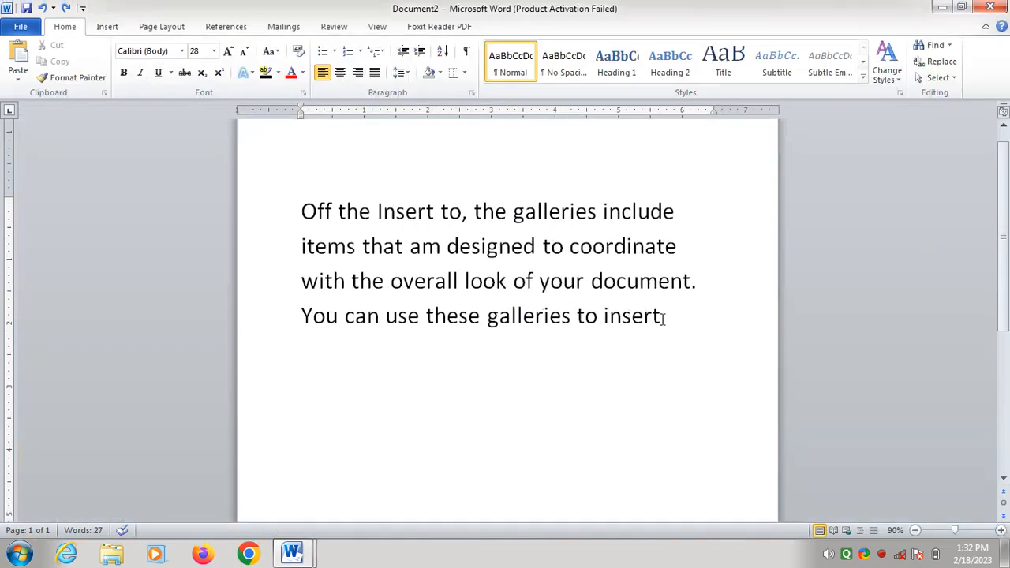
{"action": "key", "text": "ctrl+a"}
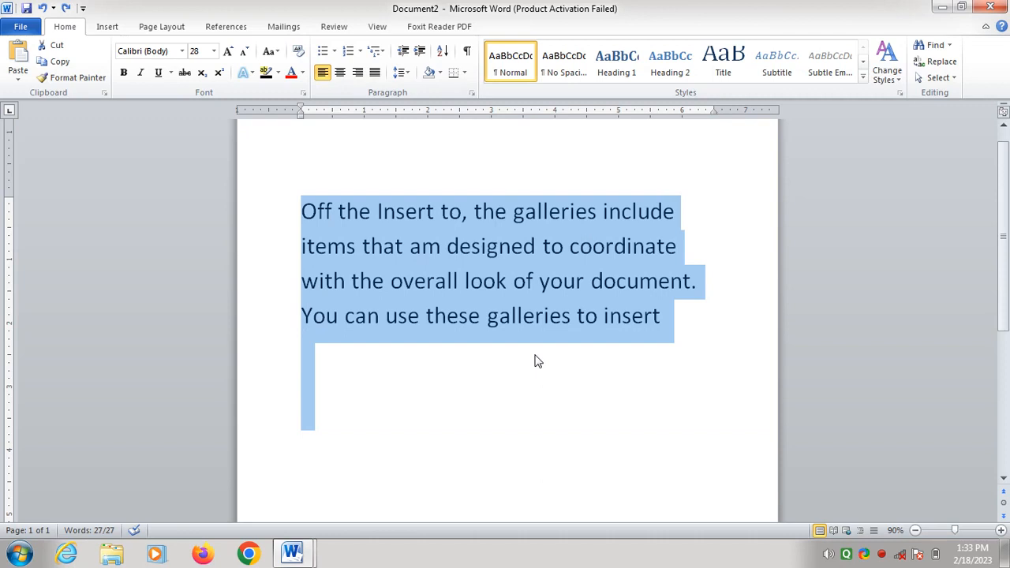
{"action": "key", "text": "ctrl+e"}
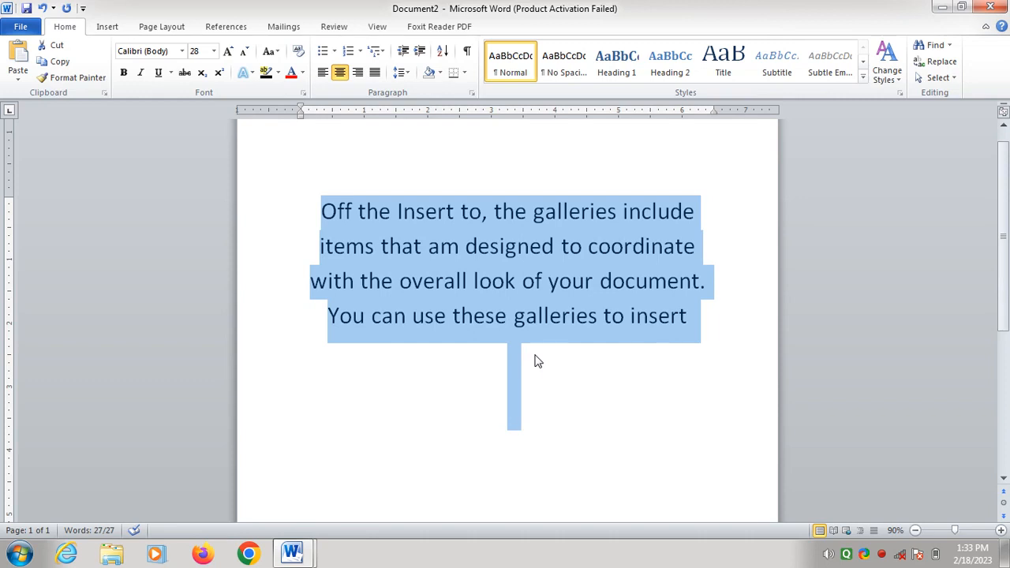
{"action": "key", "text": "ctrl+l"}
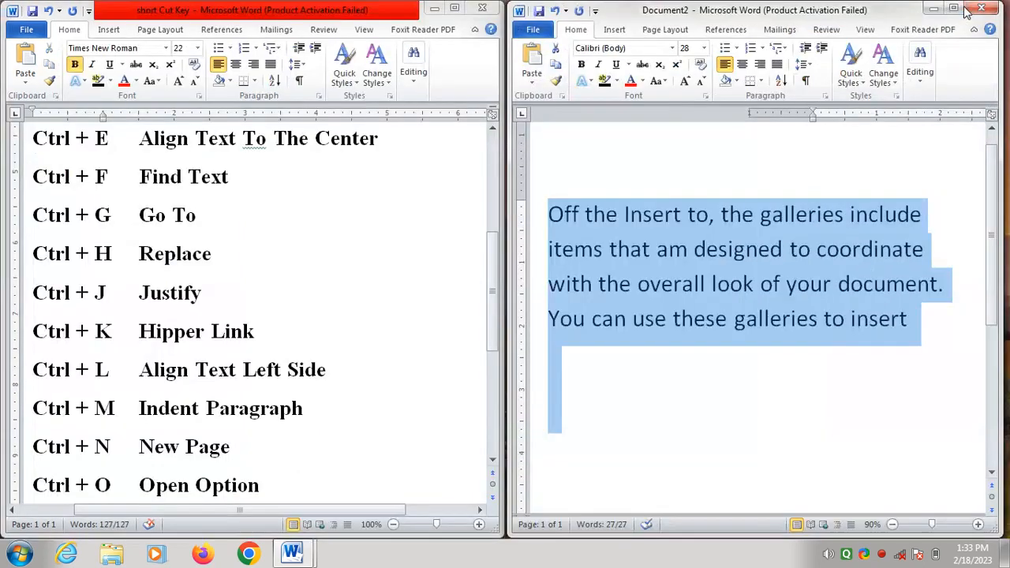
{"action": "left_click", "coordinate": [963, 7]}
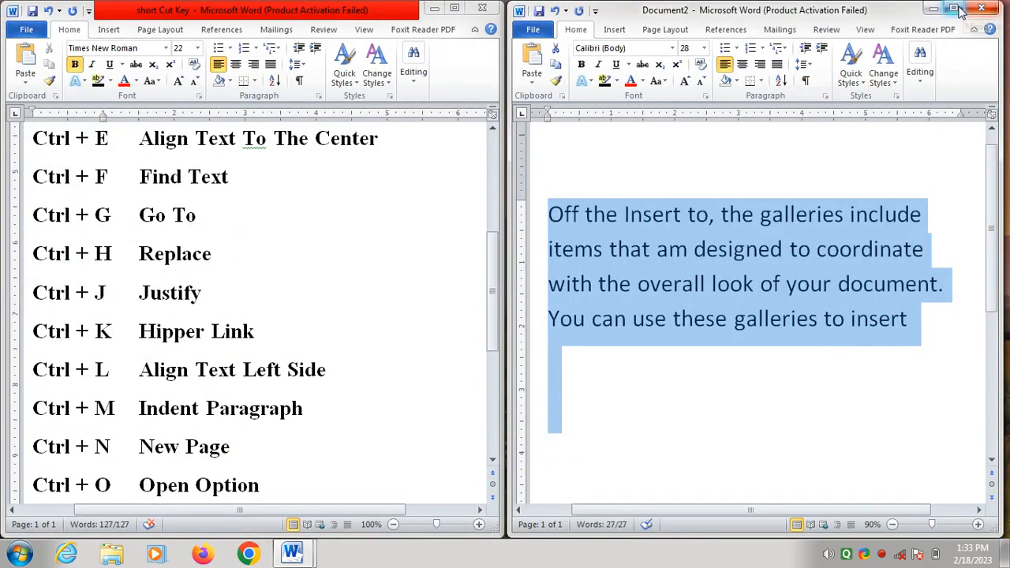
{"action": "left_click", "coordinate": [955, 8]}
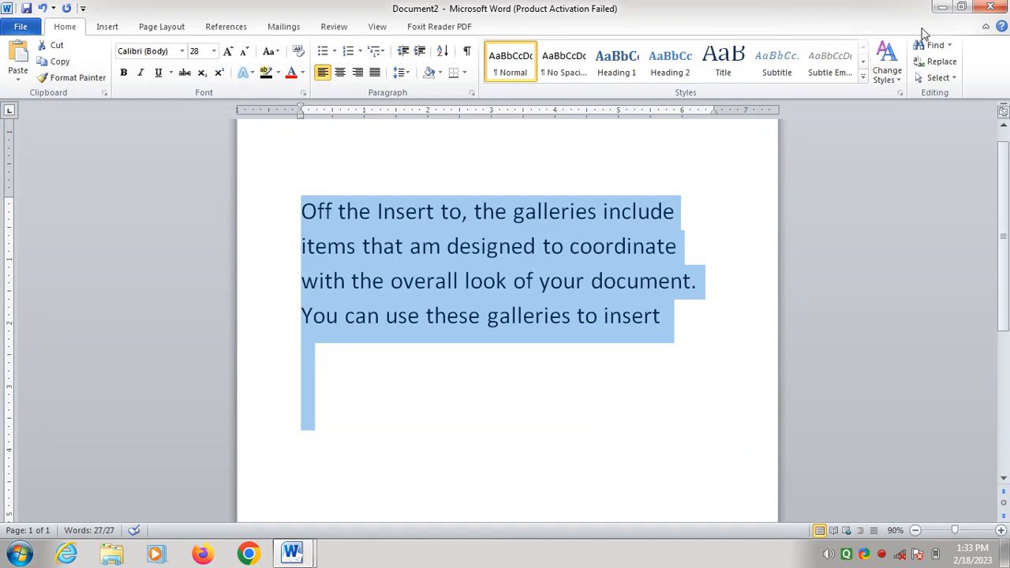
{"action": "left_click", "coordinate": [963, 8]}
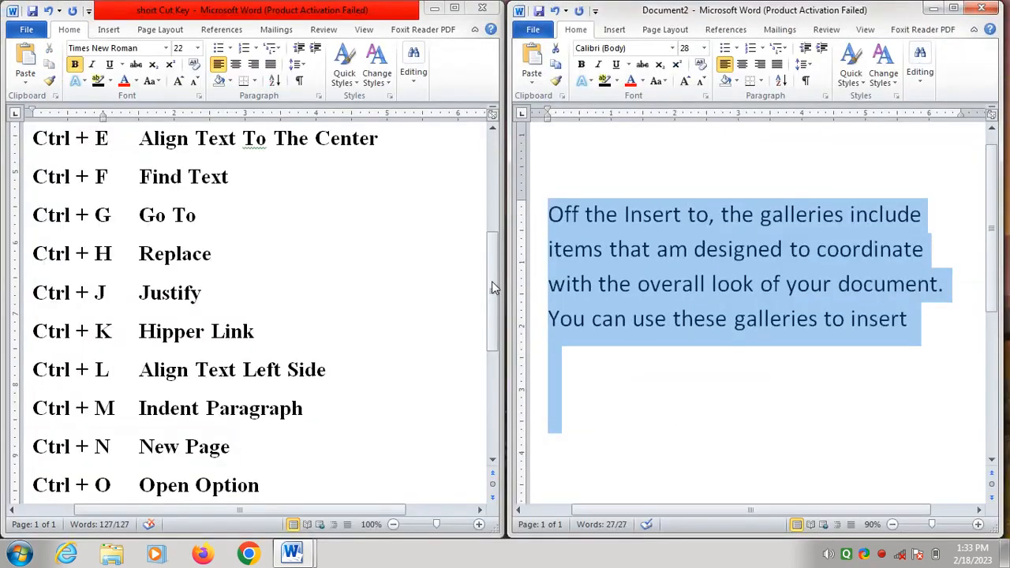
Highlight the "Align Right Side text" entry in the shortcut list
{"action": "left_click_drag", "start_coordinate": [491, 287], "coordinate": [489, 357]}
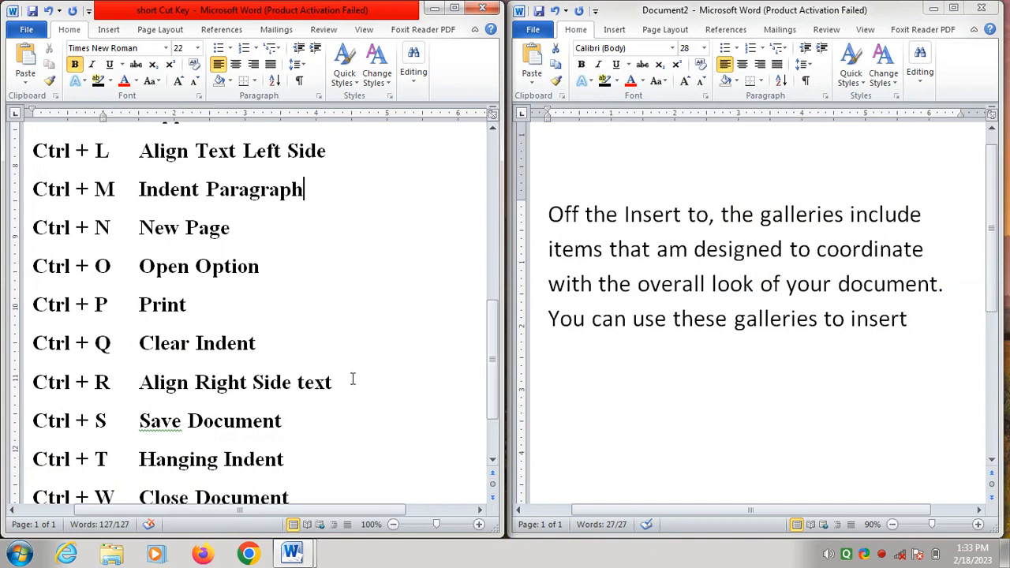
{"action": "left_click_drag", "start_coordinate": [338, 382], "coordinate": [69, 404]}
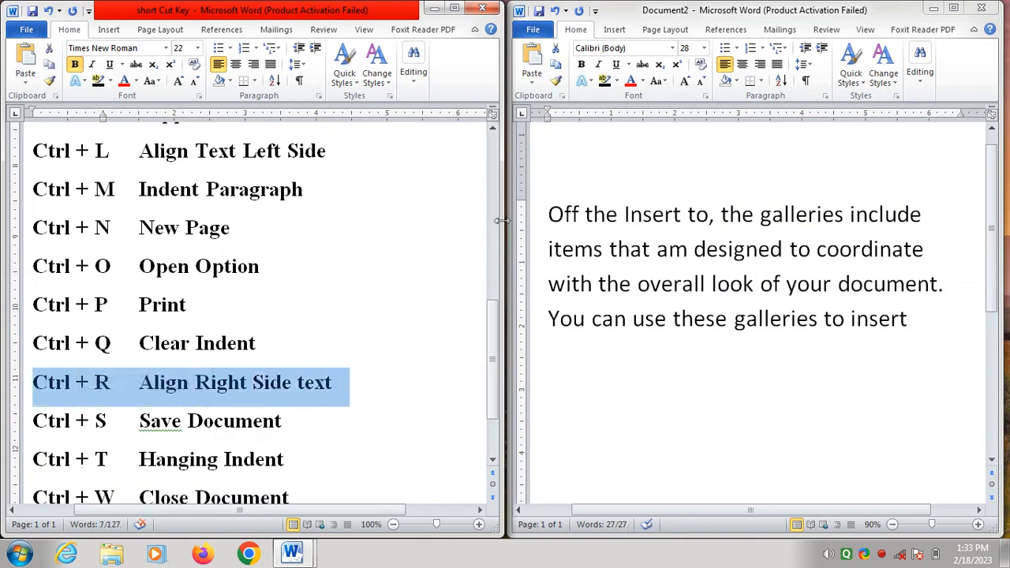
Right-align the sample paragraph in the maximized Document2 window, return it to left alignment, and restore the side-by-side window size
{"action": "left_click", "coordinate": [953, 10]}
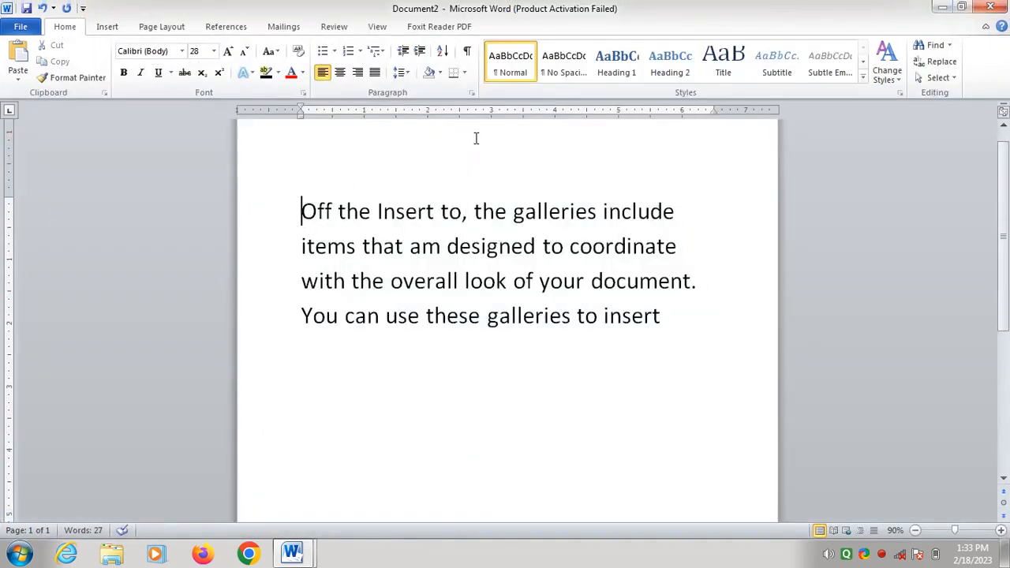
{"action": "left_click", "coordinate": [667, 318]}
{"action": "left_click_drag", "start_coordinate": [667, 318], "coordinate": [300, 219]}
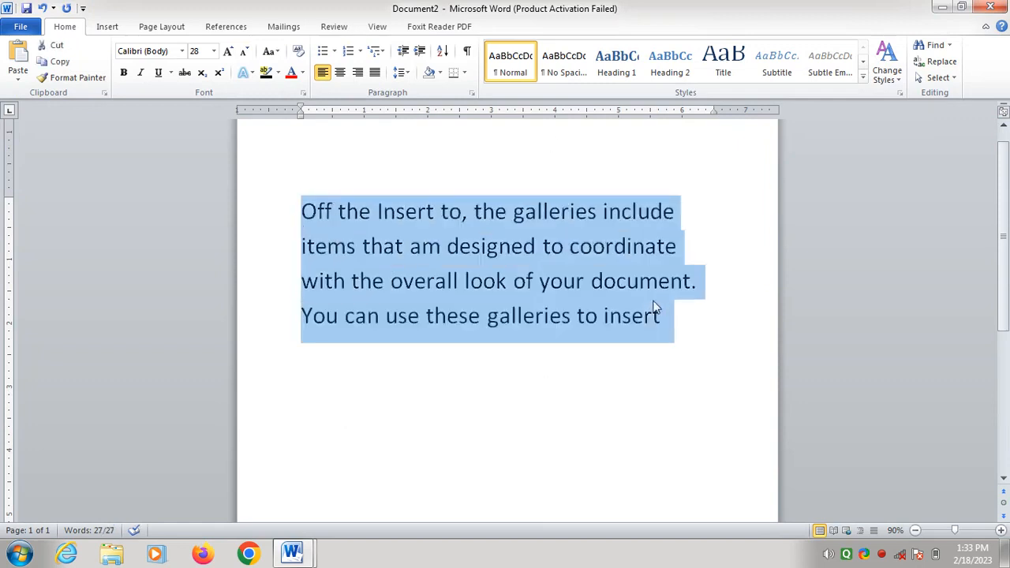
{"action": "key", "text": "ctrl+r"}
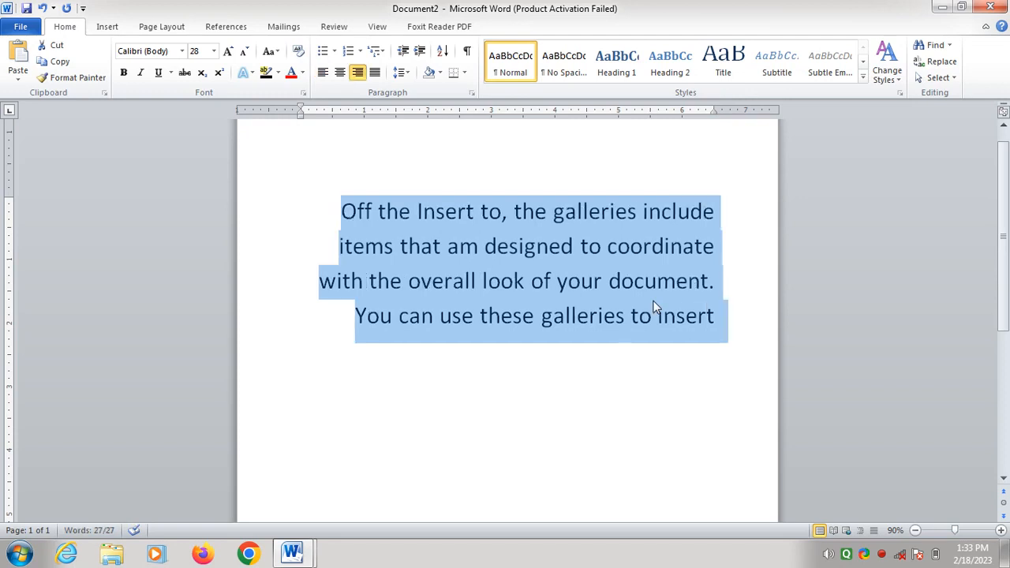
{"action": "key", "text": "ctrl+l"}
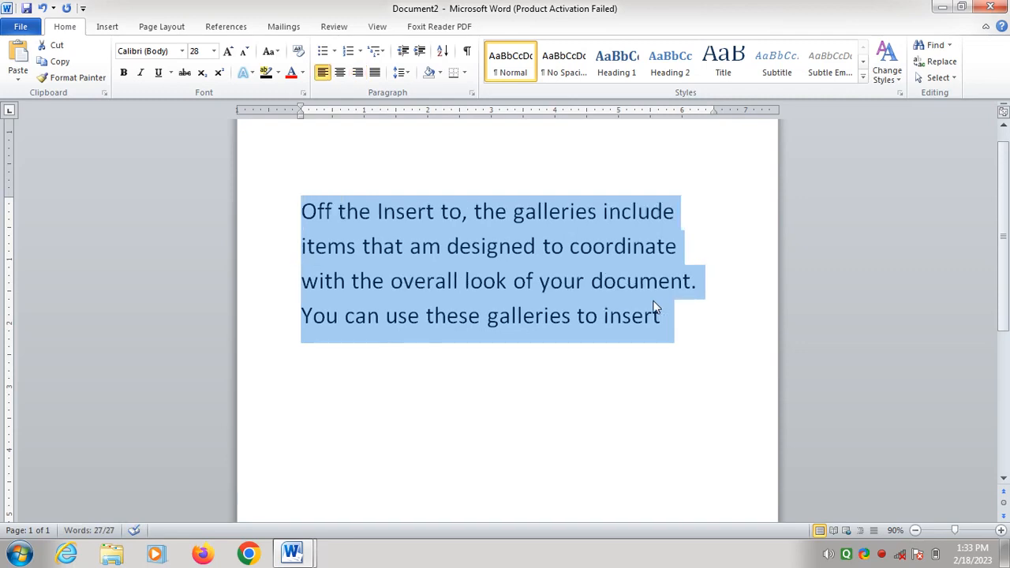
{"action": "left_click", "coordinate": [960, 7]}
Highlight the "Indent Paragraph" entry (Ctrl + M) in the shortcut list
{"action": "left_click_drag", "start_coordinate": [490, 325], "coordinate": [490, 348]}
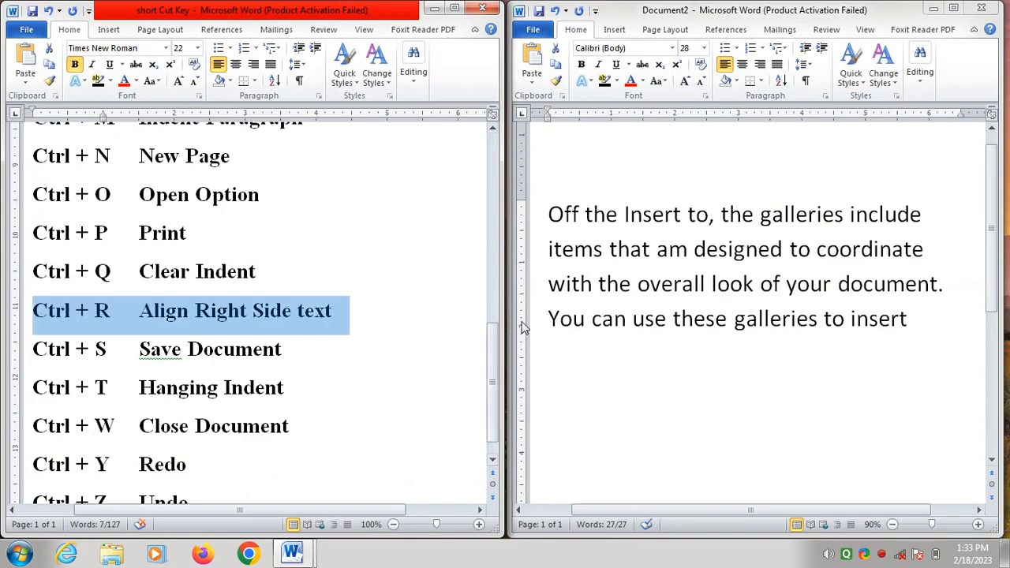
{"action": "left_click_drag", "start_coordinate": [493, 342], "coordinate": [490, 291]}
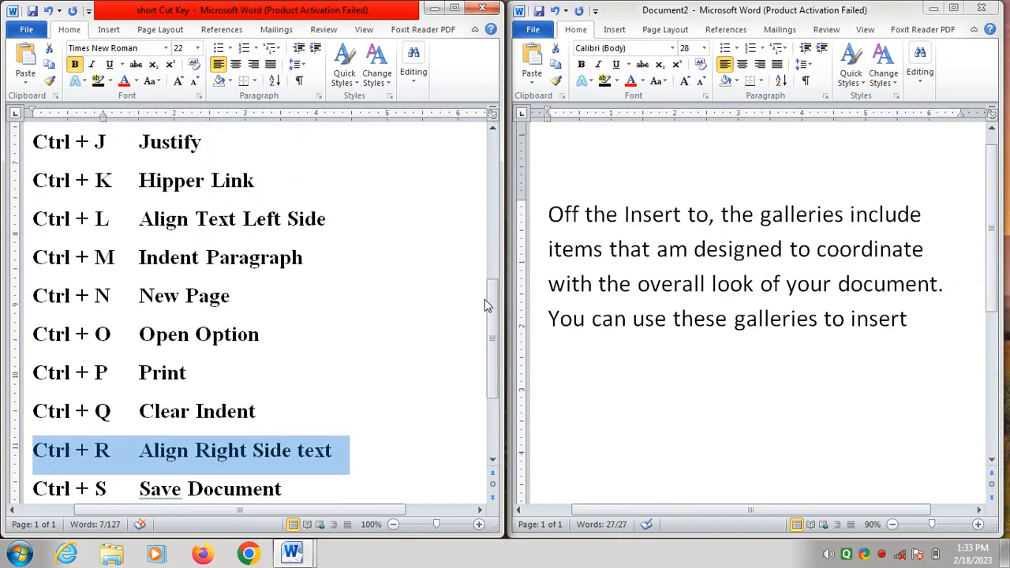
{"action": "left_click_drag", "start_coordinate": [303, 267], "coordinate": [50, 273]}
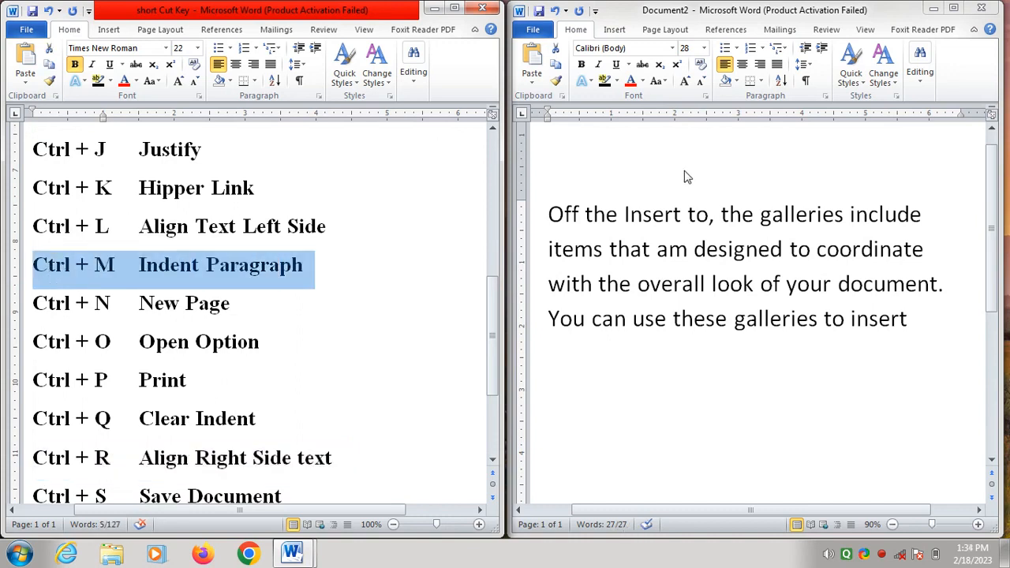
Maximize the Document2 window and indent the sample paragraph four levels, to the 2-inch mark
{"action": "left_click", "coordinate": [954, 8]}
{"action": "key", "text": "ctrl+a"}
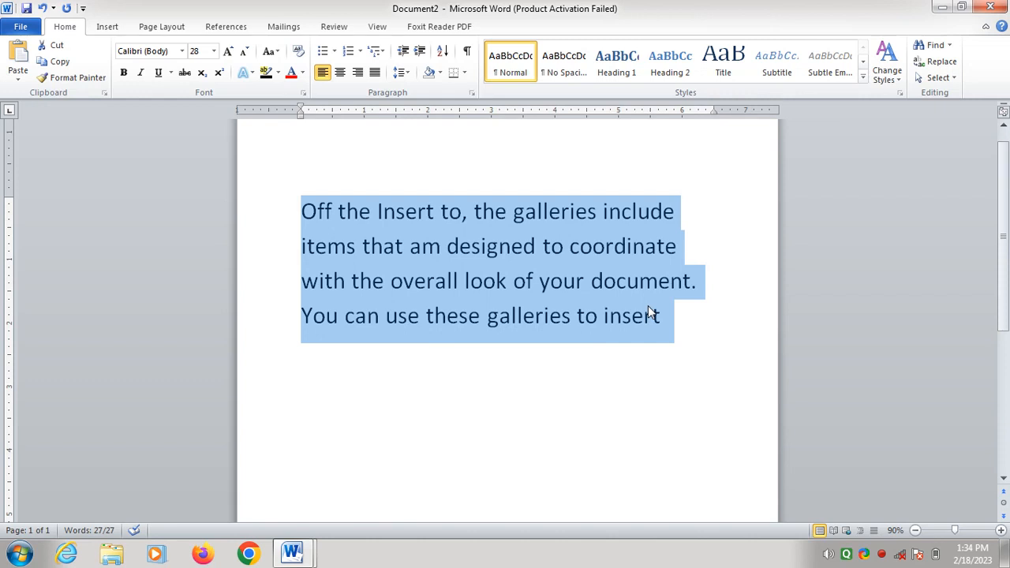
{"action": "left_click", "coordinate": [294, 212]}
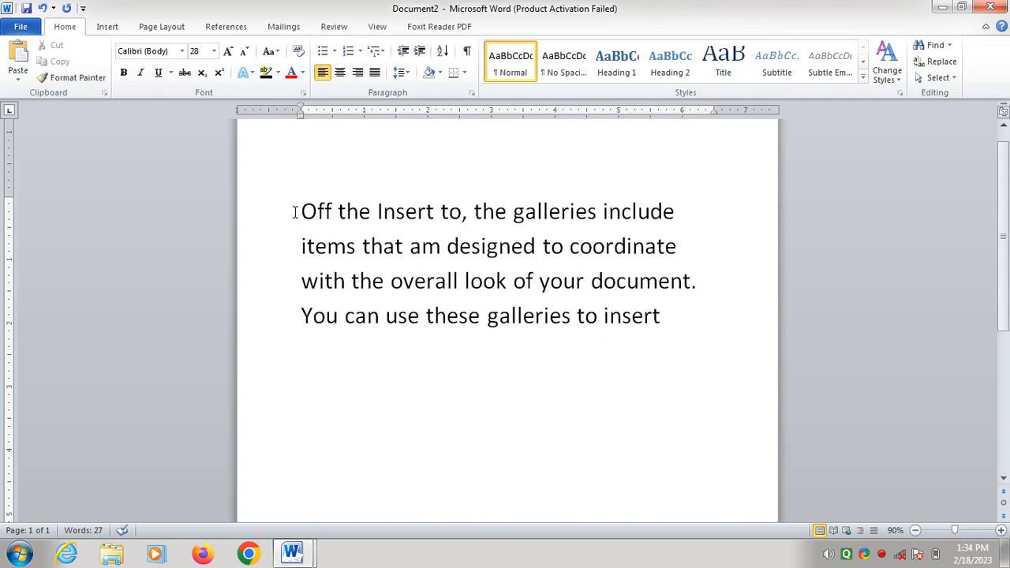
{"action": "key", "text": "ctrl+m"}
{"action": "key", "text": "ctrl+m"}
{"action": "key", "text": "ctrl+m"}
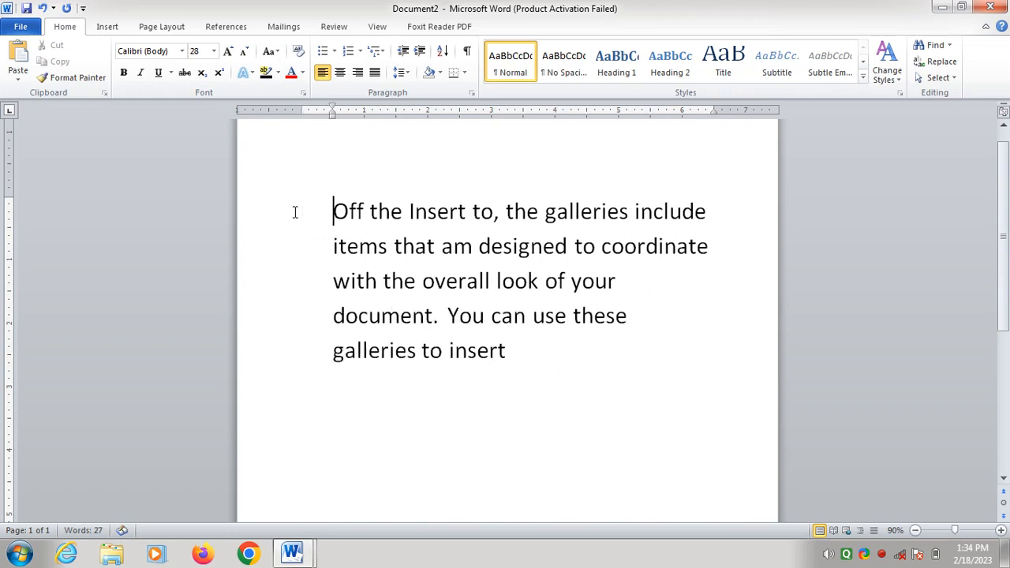
{"action": "key", "text": "ctrl+m"}
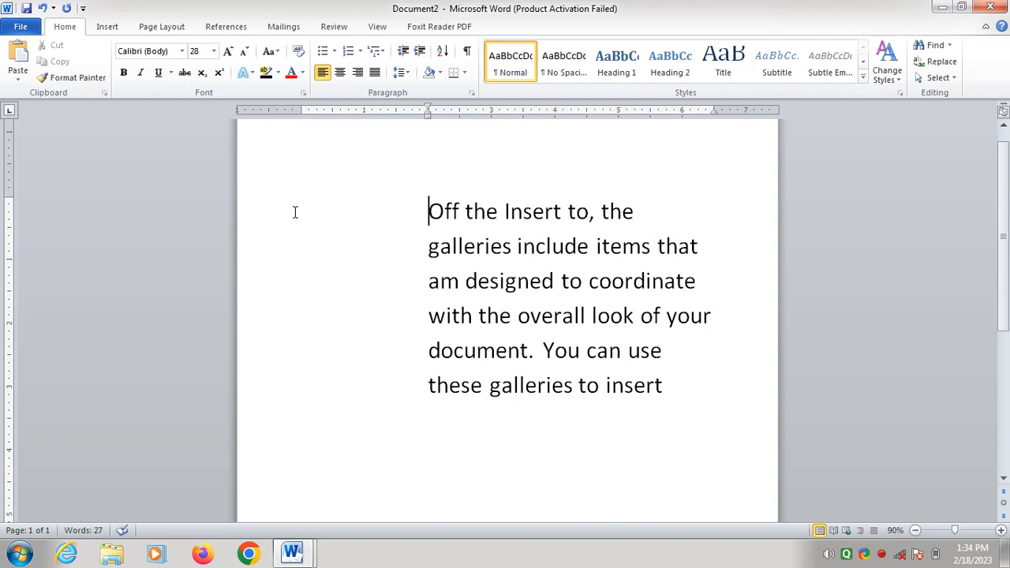
Remove all four indent levels from the sample paragraph and restore the side-by-side window size
{"action": "key", "text": "ctrl+shift+m"}
{"action": "key", "text": "ctrl+shift+m"}
{"action": "key", "text": "ctrl+shift+m"}
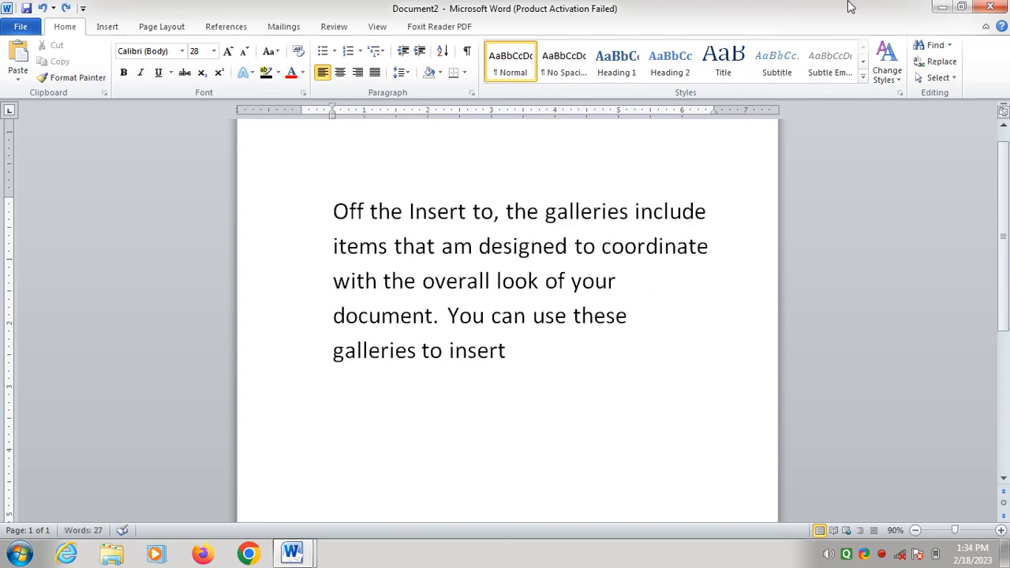
{"action": "key", "text": "ctrl+shift+m"}
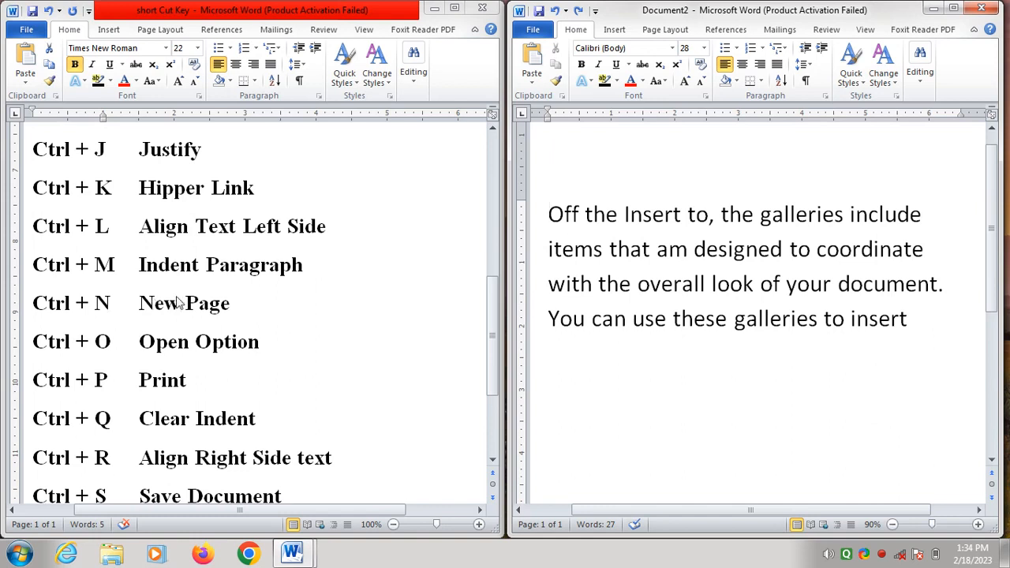
Highlight the "New Page" entry in the shortcut list, create a new blank document from Document2, and close it
{"action": "left_click", "coordinate": [235, 306]}
{"action": "left_click_drag", "start_coordinate": [235, 306], "coordinate": [52, 314]}
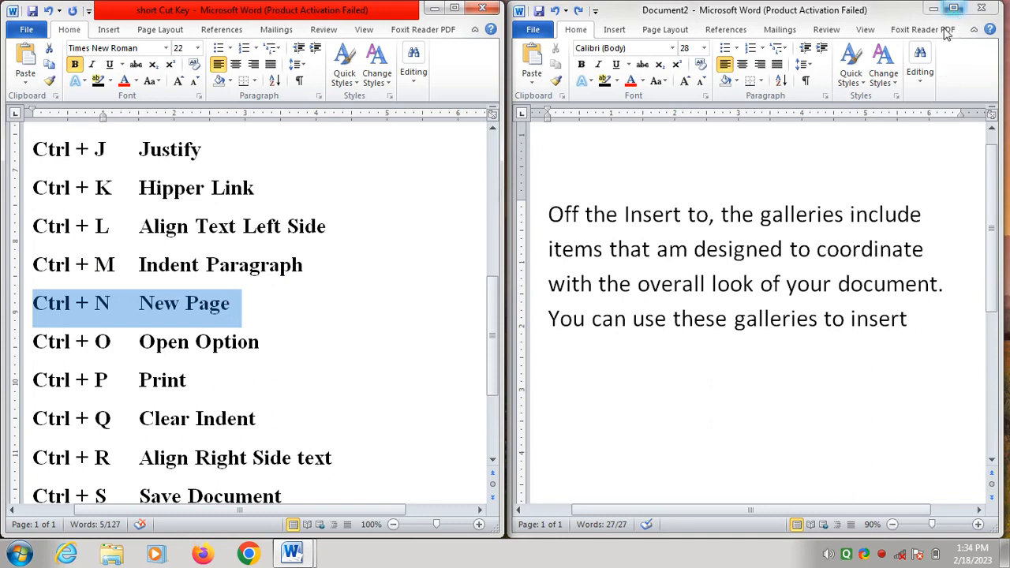
{"action": "left_click", "coordinate": [811, 189]}
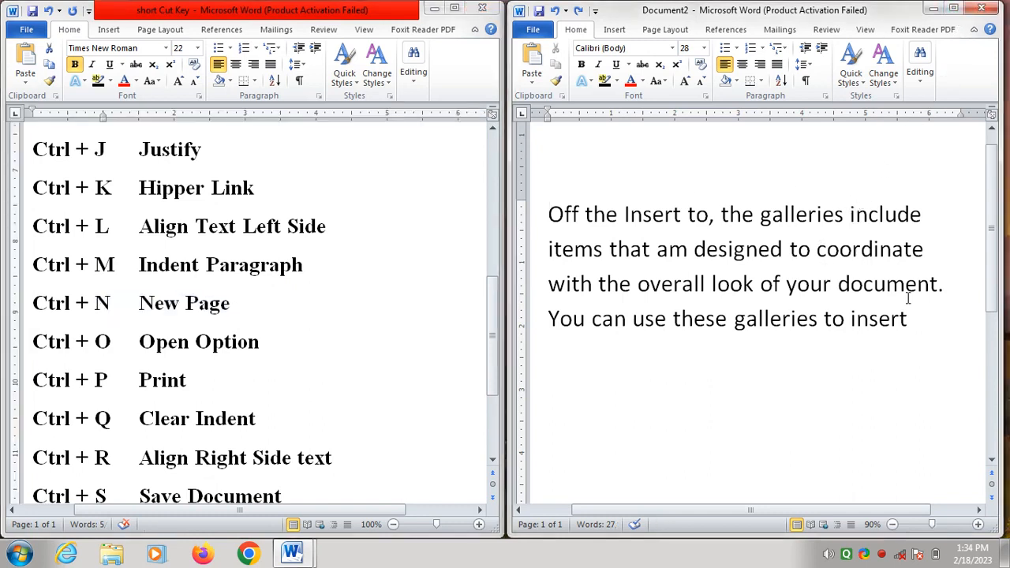
{"action": "left_click", "coordinate": [913, 323]}
{"action": "key", "text": "ctrl+n"}
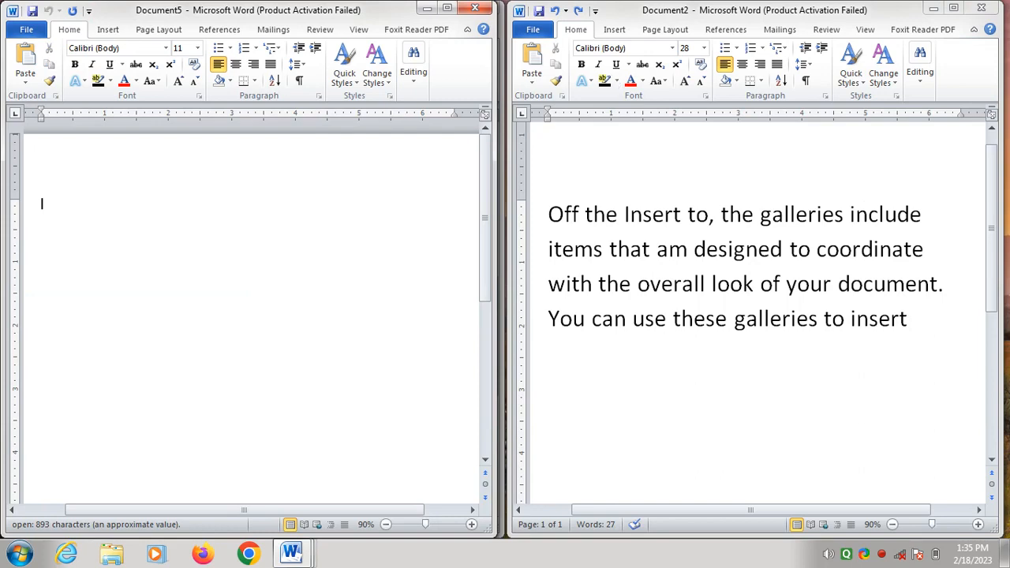
{"action": "left_click", "coordinate": [475, 8]}
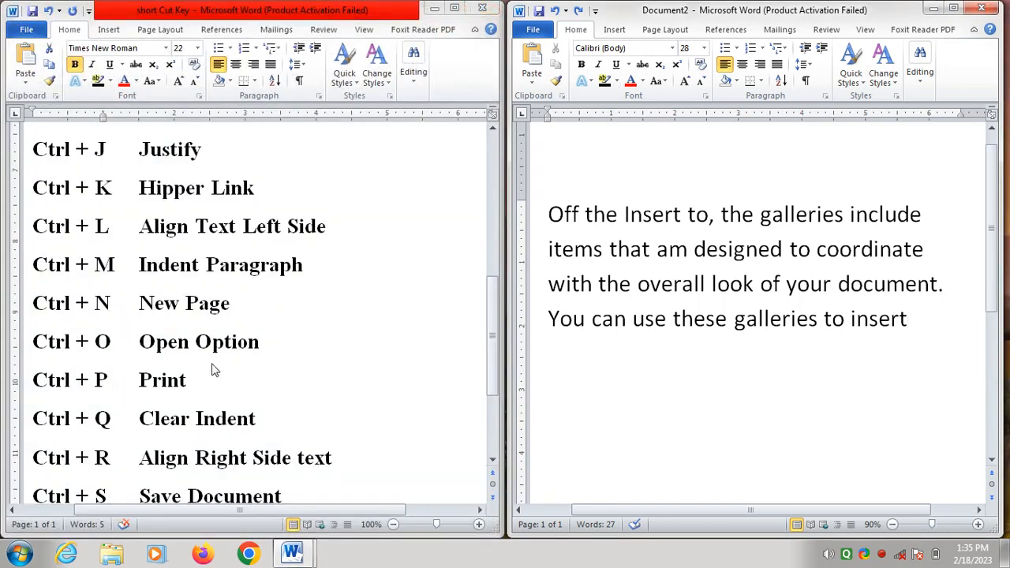
Highlight the "Open Option" entry, open the Word document "open" from the Desktop, and close it after selecting most of its text
{"action": "left_click", "coordinate": [260, 344]}
{"action": "left_click_drag", "start_coordinate": [261, 344], "coordinate": [34, 342]}
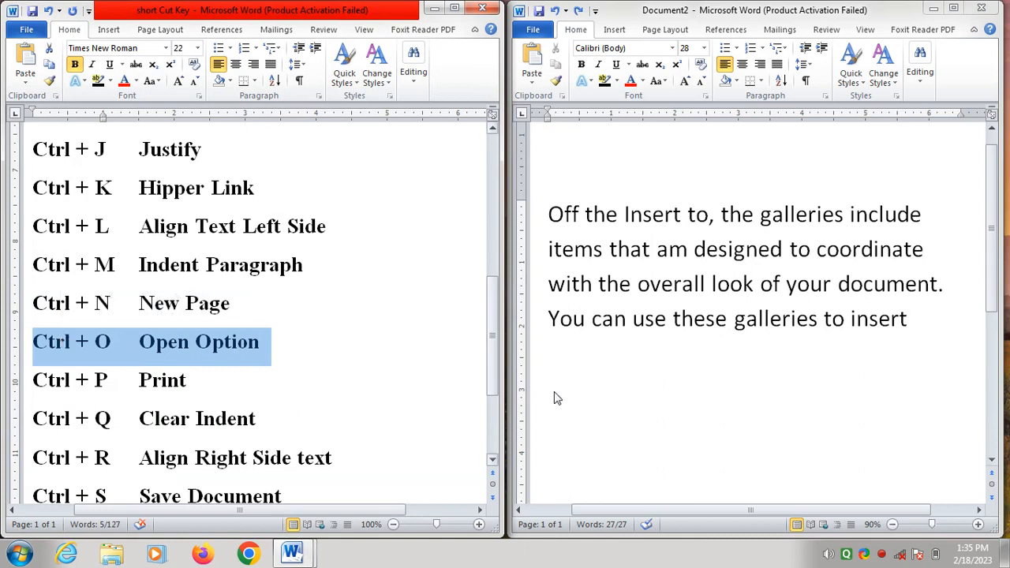
{"action": "left_click", "coordinate": [917, 332]}
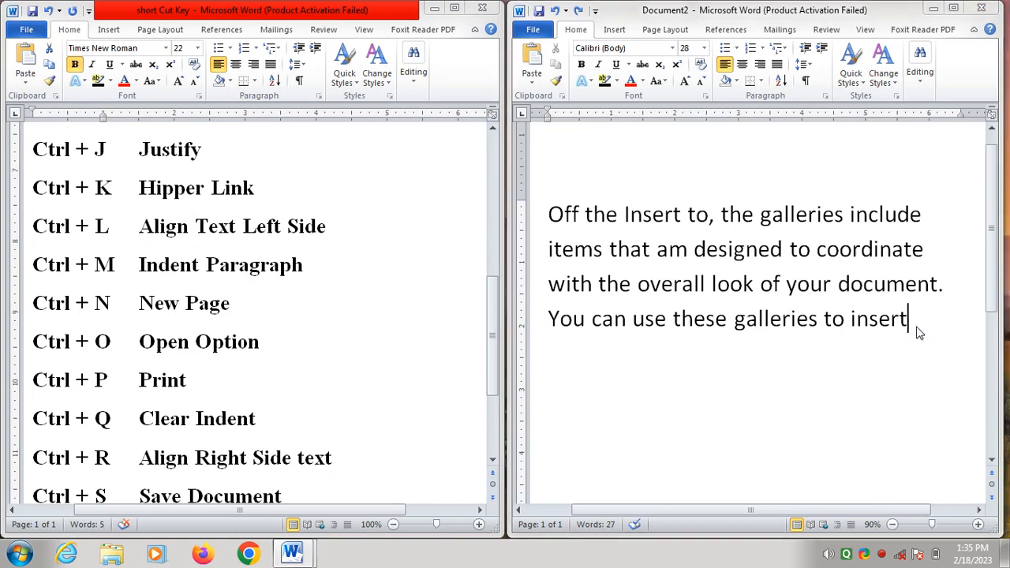
{"action": "key", "text": "ctrl+o"}
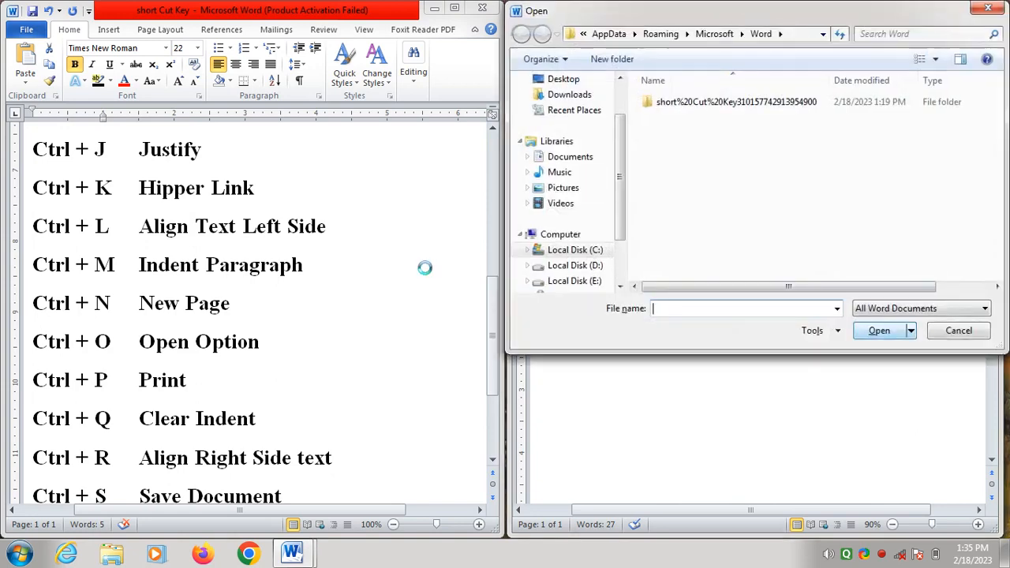
{"action": "left_click", "coordinate": [572, 82]}
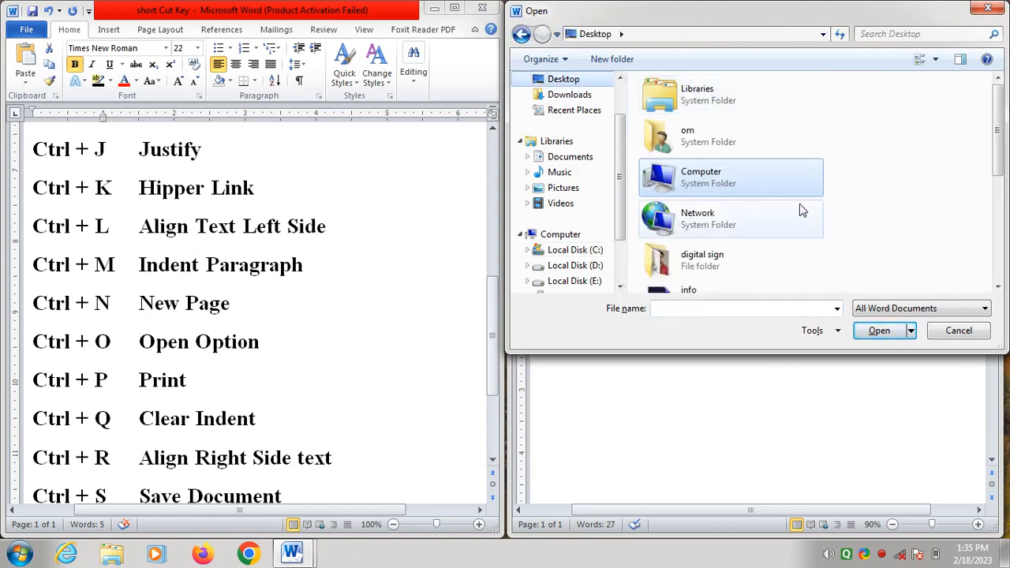
{"action": "left_click_drag", "start_coordinate": [1000, 147], "coordinate": [1002, 253]}
{"action": "left_click", "coordinate": [709, 194]}
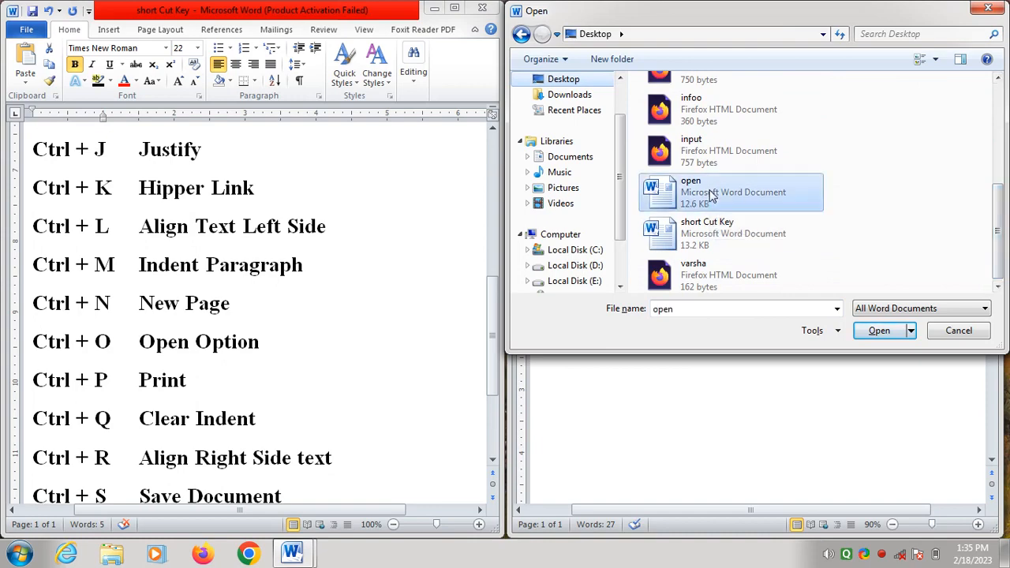
{"action": "left_click", "coordinate": [875, 332]}
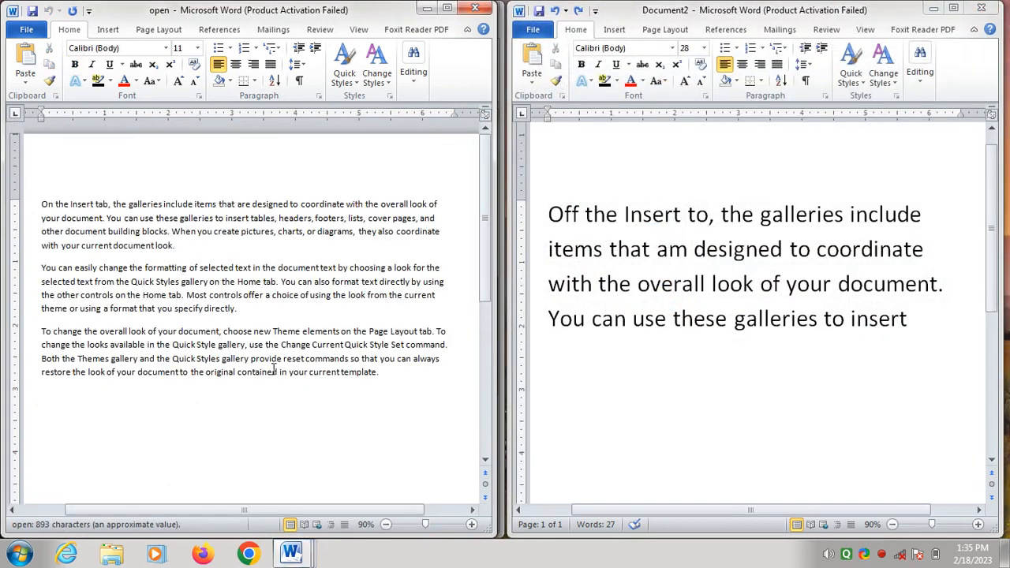
{"action": "left_click_drag", "start_coordinate": [386, 377], "coordinate": [44, 219]}
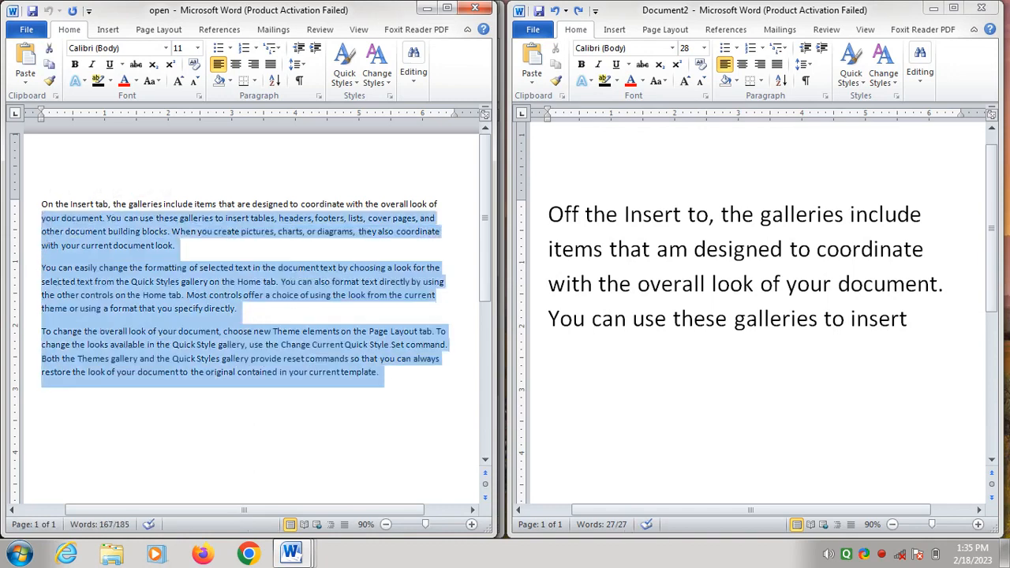
{"action": "left_click", "coordinate": [483, 11]}
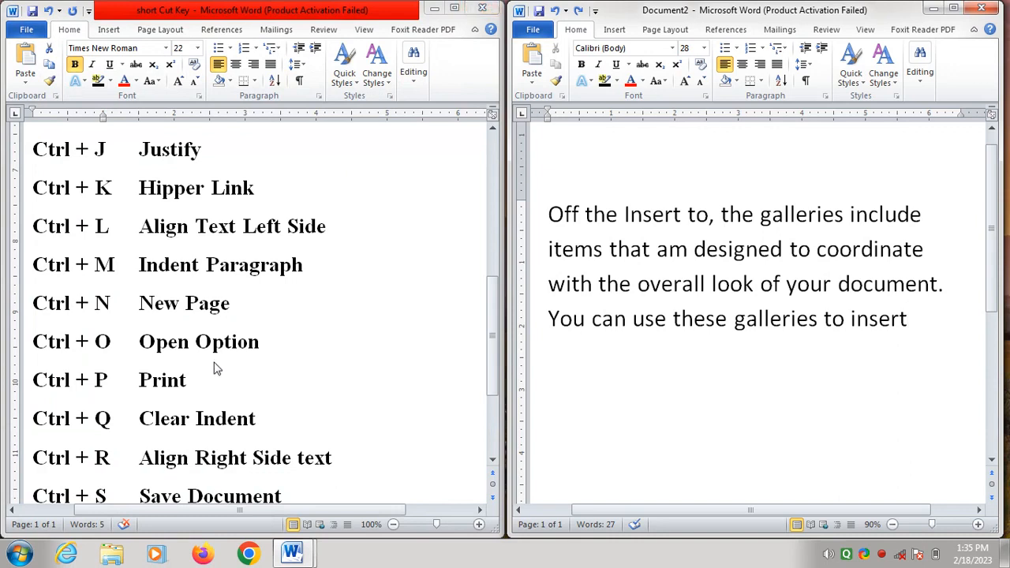
Highlight the "Print" entry, show the print settings and preview for Document2, and return to the document without closing it
{"action": "left_click_drag", "start_coordinate": [196, 380], "coordinate": [23, 392]}
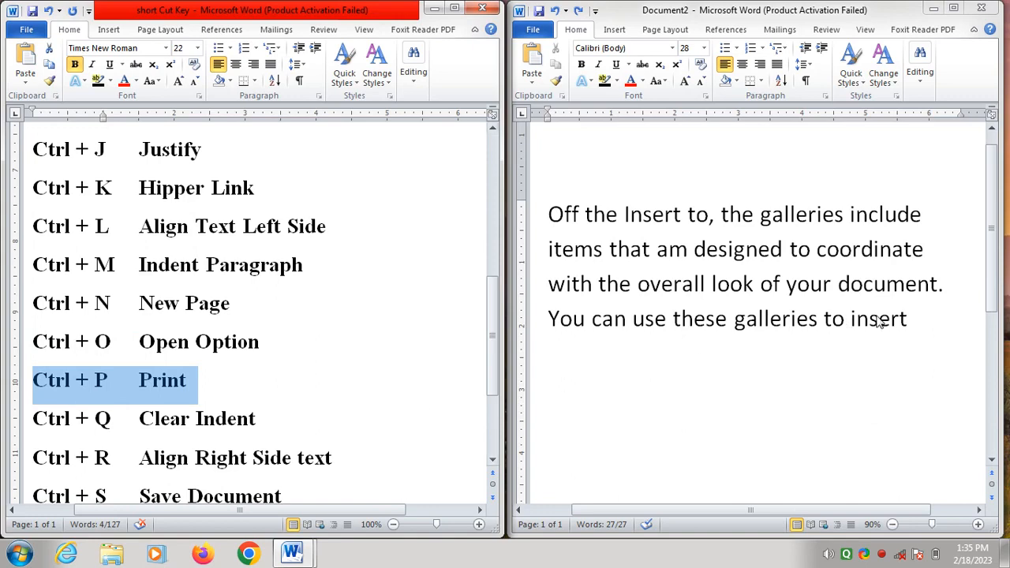
{"action": "left_click", "coordinate": [914, 318]}
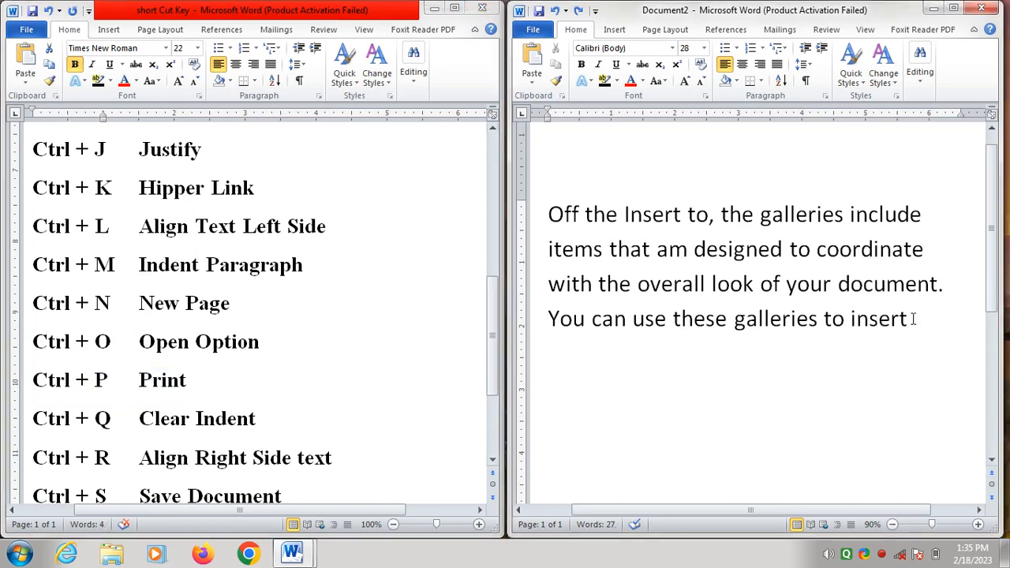
{"action": "key", "text": "ctrl+p"}
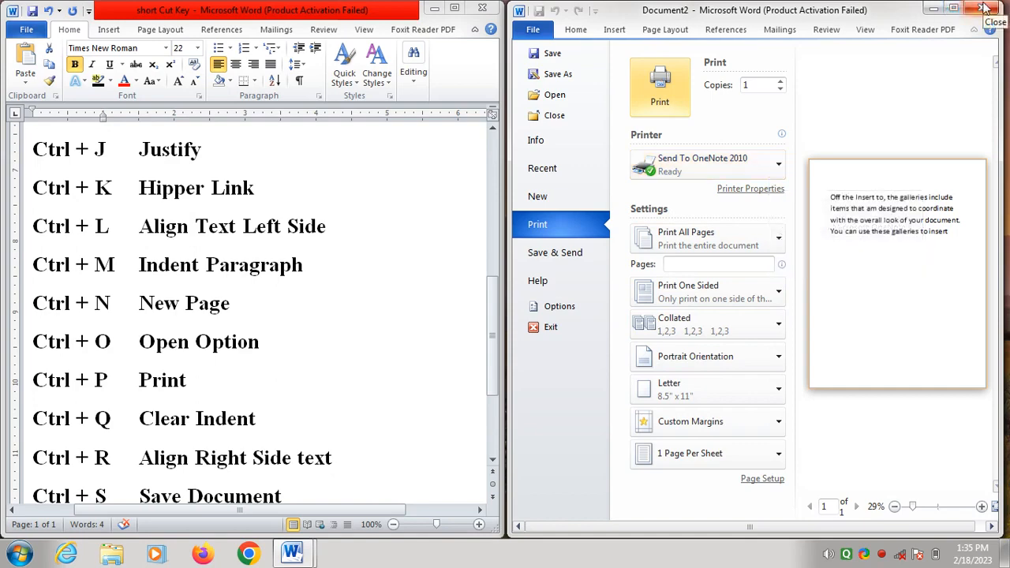
{"action": "left_click", "coordinate": [982, 7]}
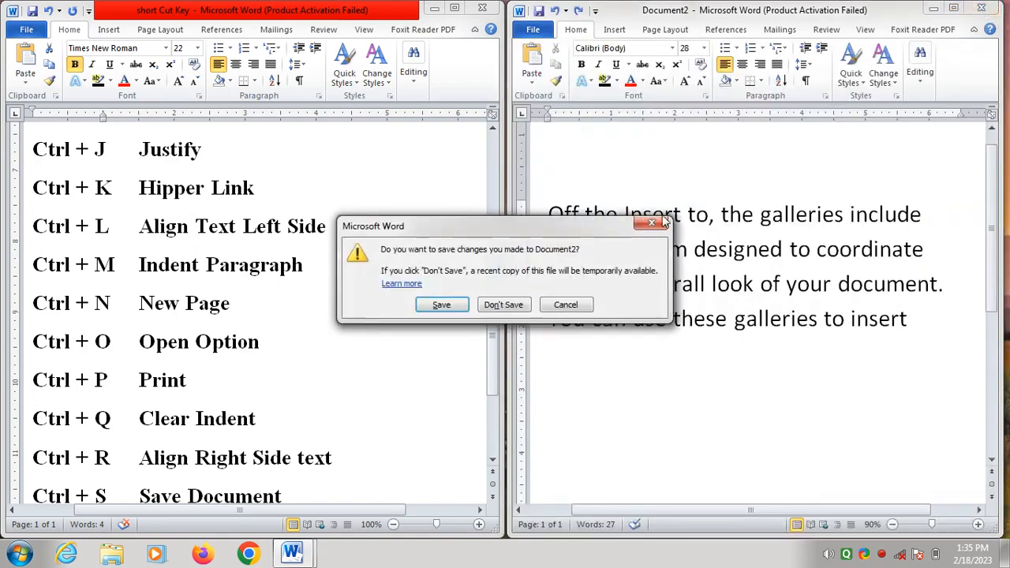
{"action": "left_click", "coordinate": [652, 224]}
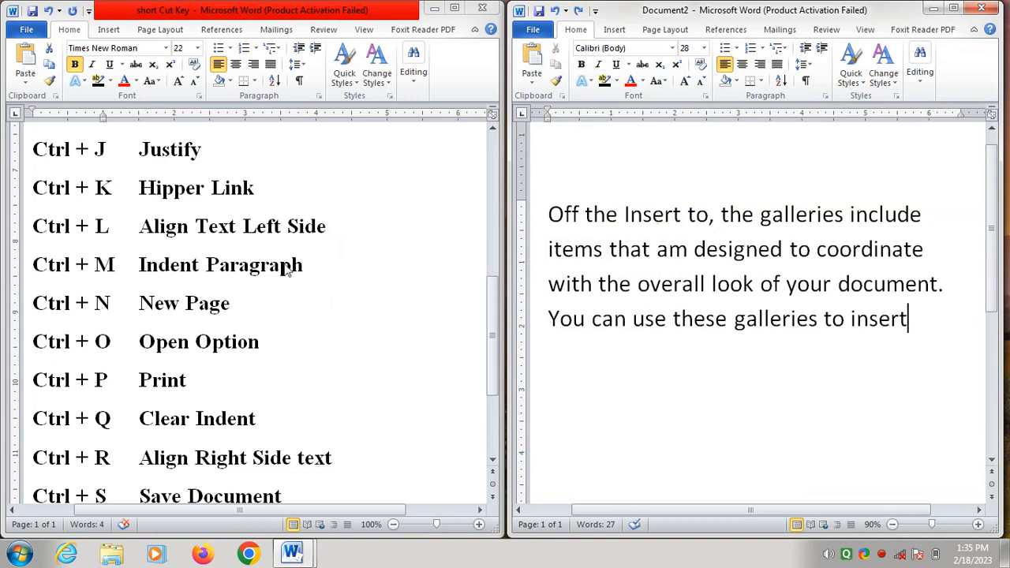
Highlight the "Clear Indent" entry (Ctrl + Q) in the shortcut list
{"action": "triple_click", "coordinate": [200, 382]}
{"action": "left_click", "coordinate": [266, 421]}
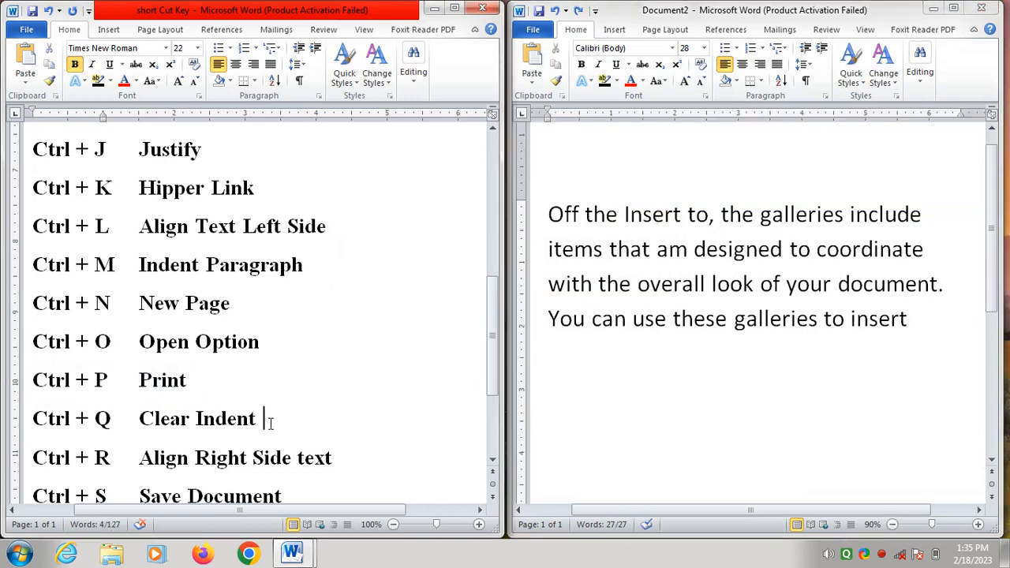
{"action": "left_click_drag", "start_coordinate": [263, 420], "coordinate": [47, 427]}
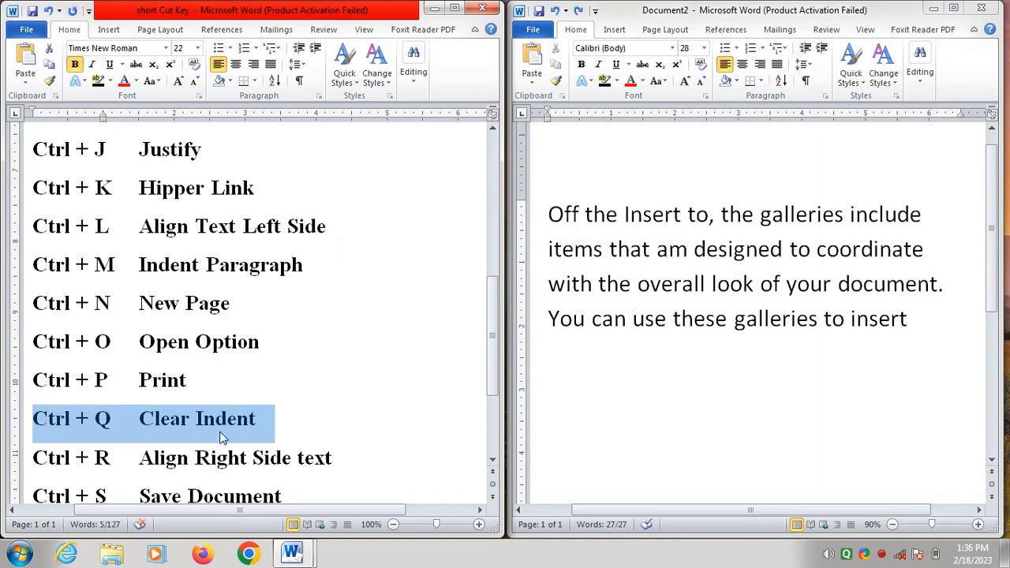
Indent the sample paragraph four levels in the maximized Document2 window, clear the whole indent at once, and restore the side-by-side size
{"action": "left_click", "coordinate": [953, 8]}
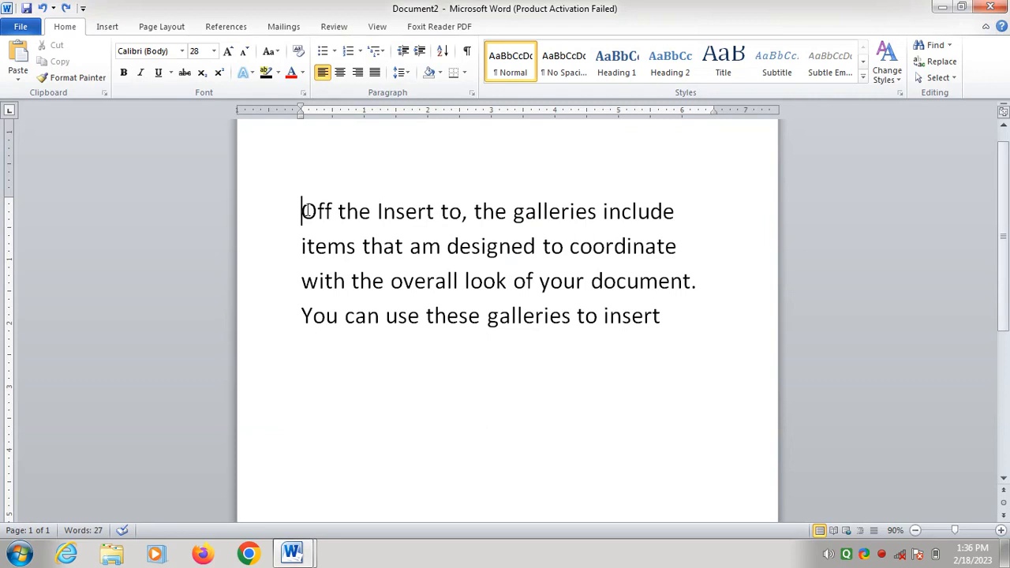
{"action": "key", "text": "ctrl+m"}
{"action": "key", "text": "ctrl+m"}
{"action": "key", "text": "ctrl+m"}
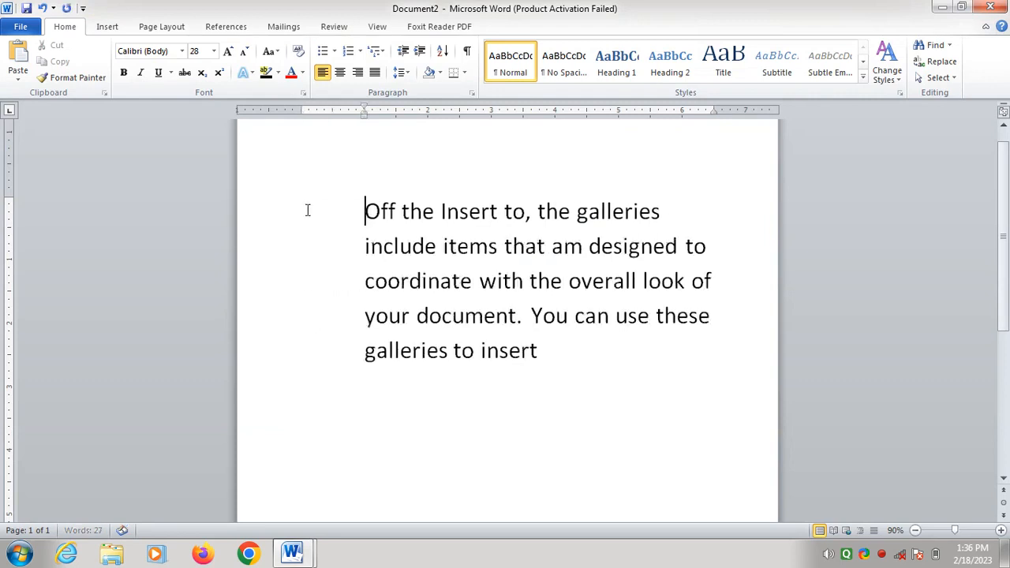
{"action": "key", "text": "ctrl+m"}
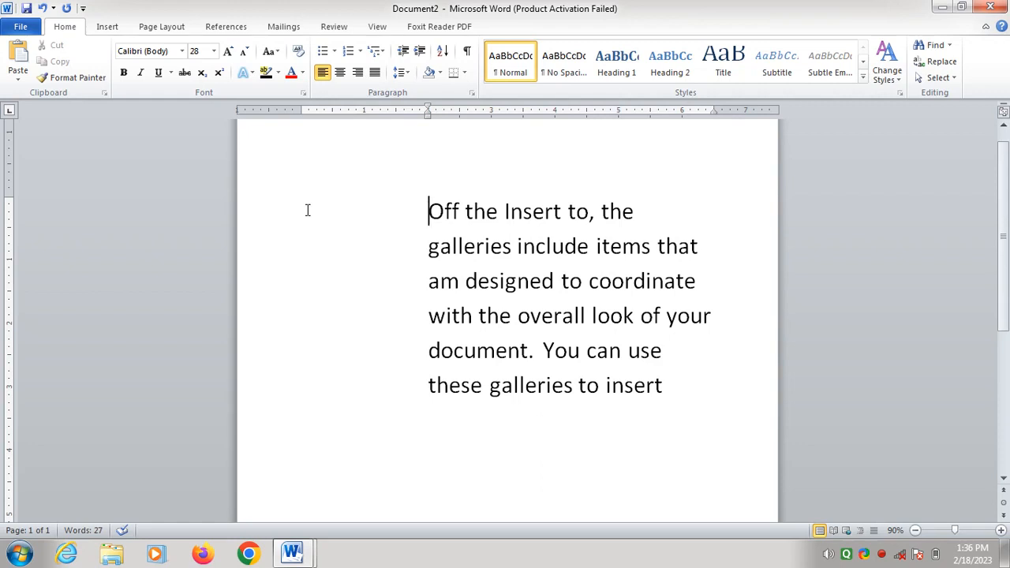
{"action": "key", "text": "ctrl+q"}
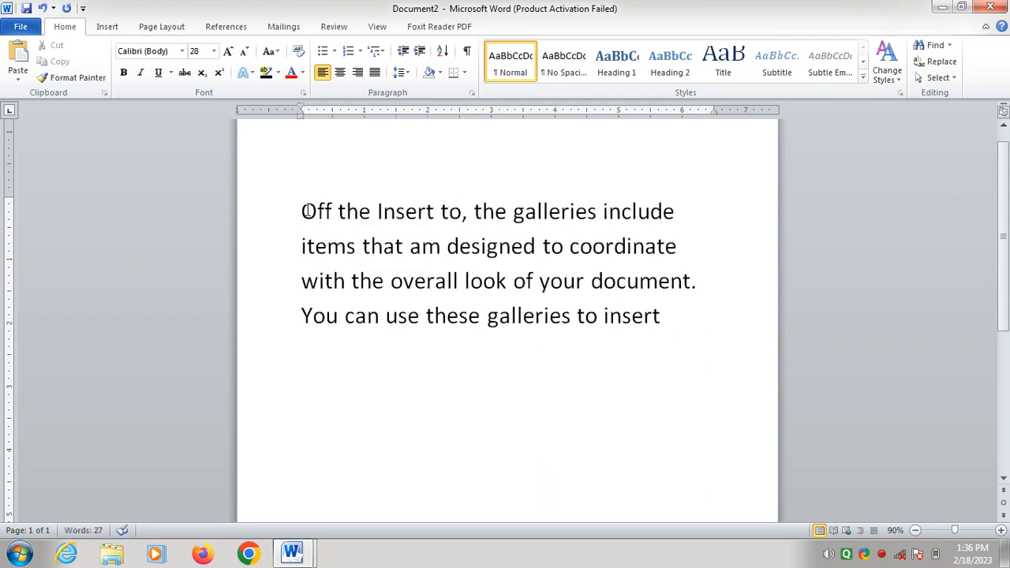
{"action": "left_click", "coordinate": [961, 9]}
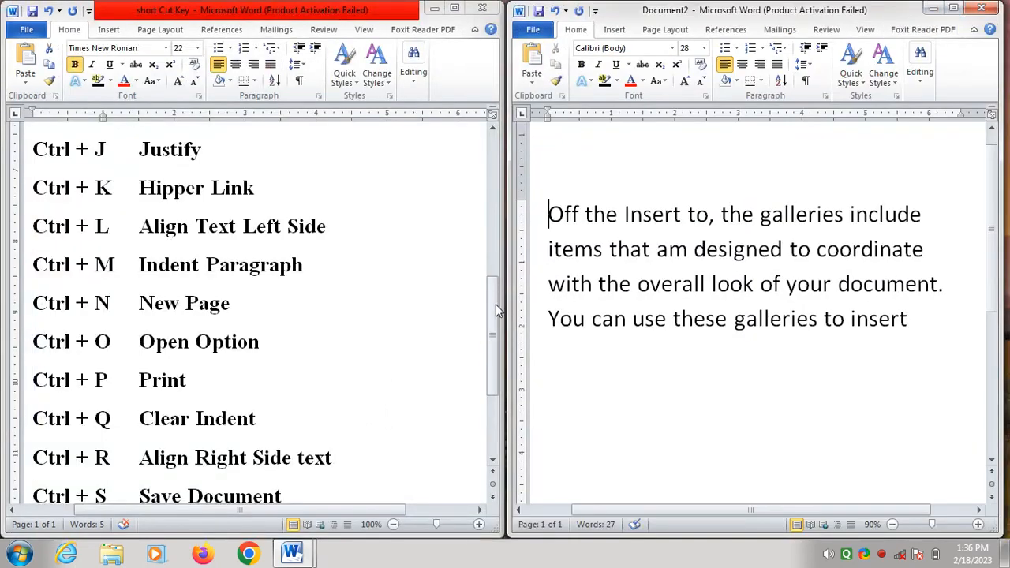
Select the "Clear Indent" entry again and place the cursor before "Align Right Side text" in the shortcut list
{"action": "left_click_drag", "start_coordinate": [497, 310], "coordinate": [496, 335]}
{"action": "triple_click", "coordinate": [187, 355]}
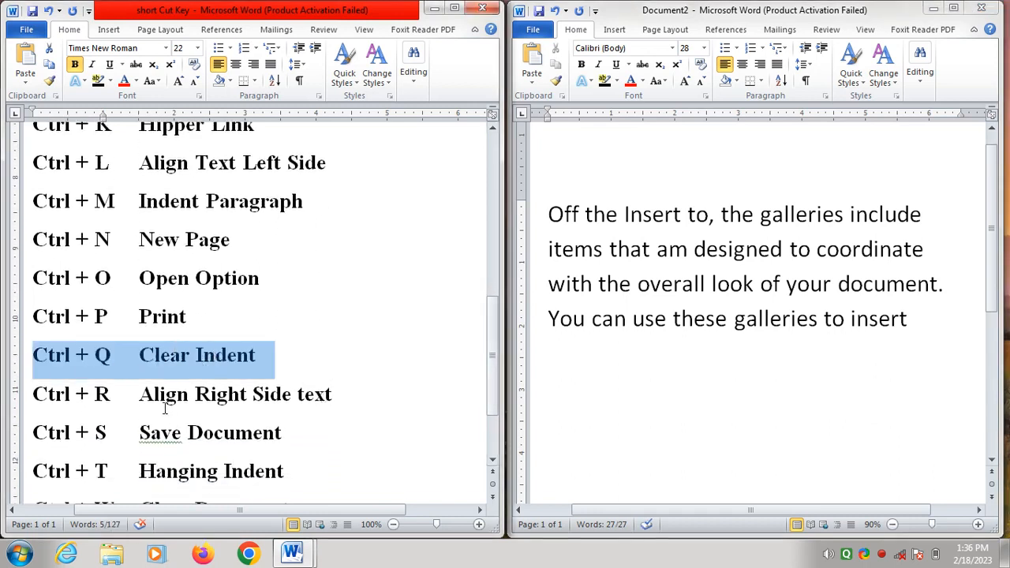
{"action": "left_click", "coordinate": [129, 399]}
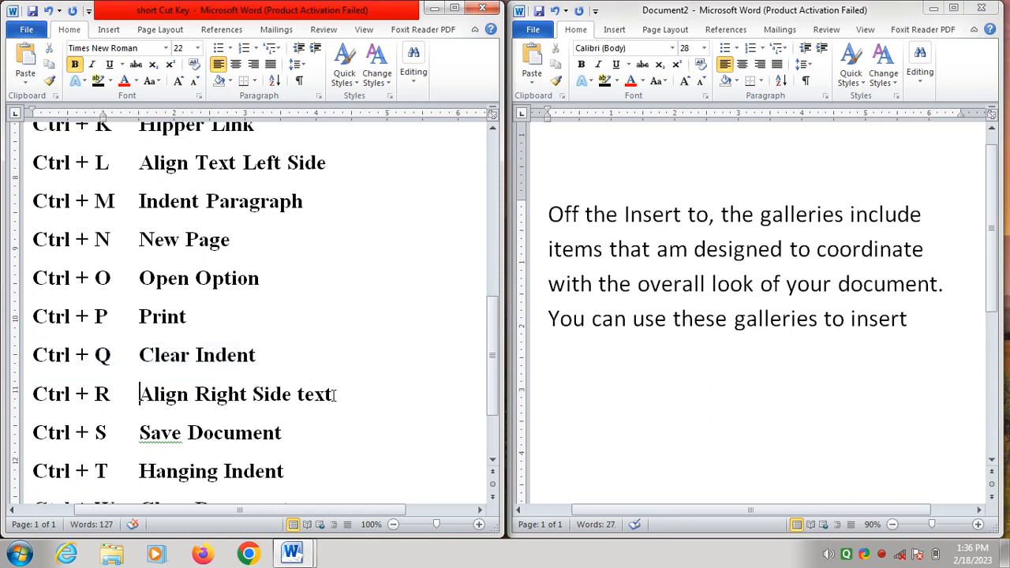
Highlight the "Align Right Side text" entry (Ctrl + R) and move the highlight to "Save Document" (Ctrl + S) in the shortcut list
{"action": "left_click_drag", "start_coordinate": [333, 395], "coordinate": [49, 416]}
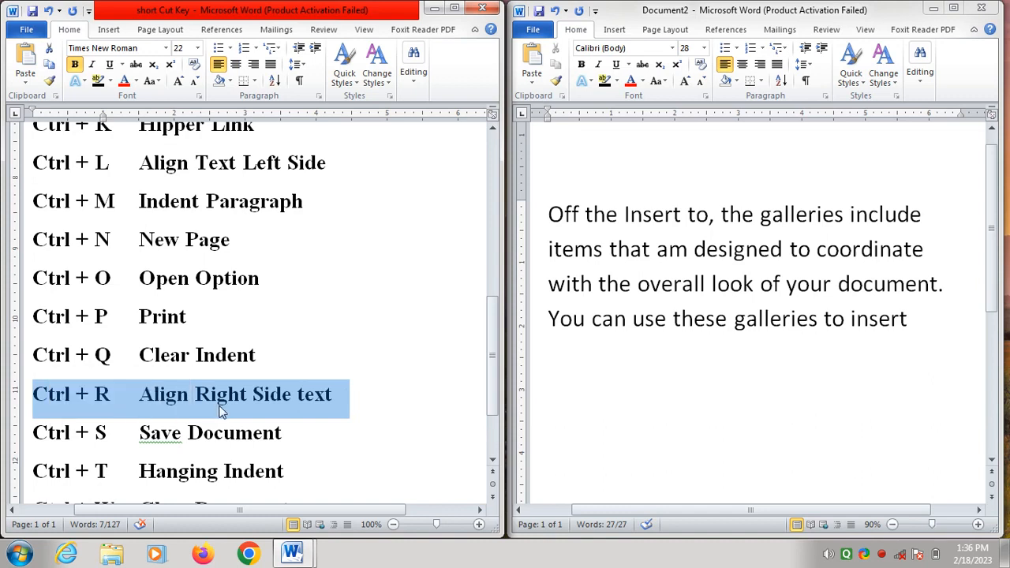
{"action": "left_click", "coordinate": [289, 436]}
{"action": "left_click_drag", "start_coordinate": [289, 437], "coordinate": [54, 433]}
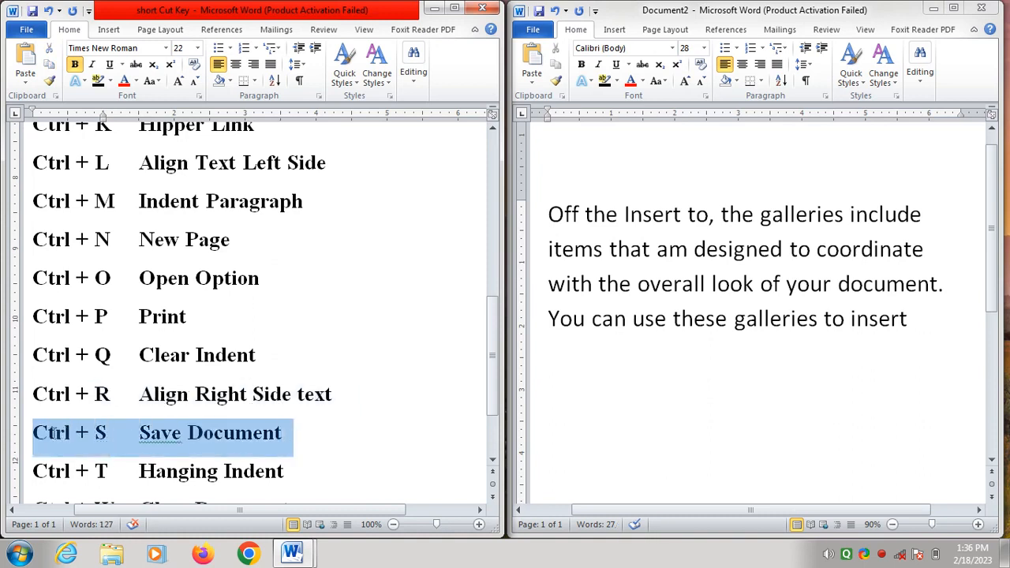
Save Document2 to Local Disk (E:) as a Word Document named "ram"
{"action": "left_click", "coordinate": [663, 362]}
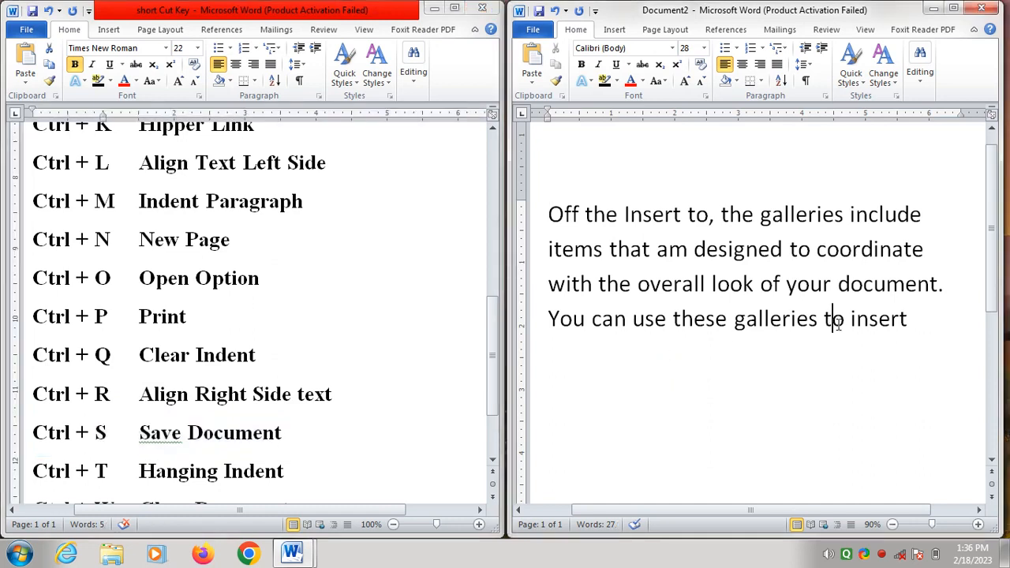
{"action": "left_click", "coordinate": [914, 331]}
{"action": "key", "text": "ctrl+s"}
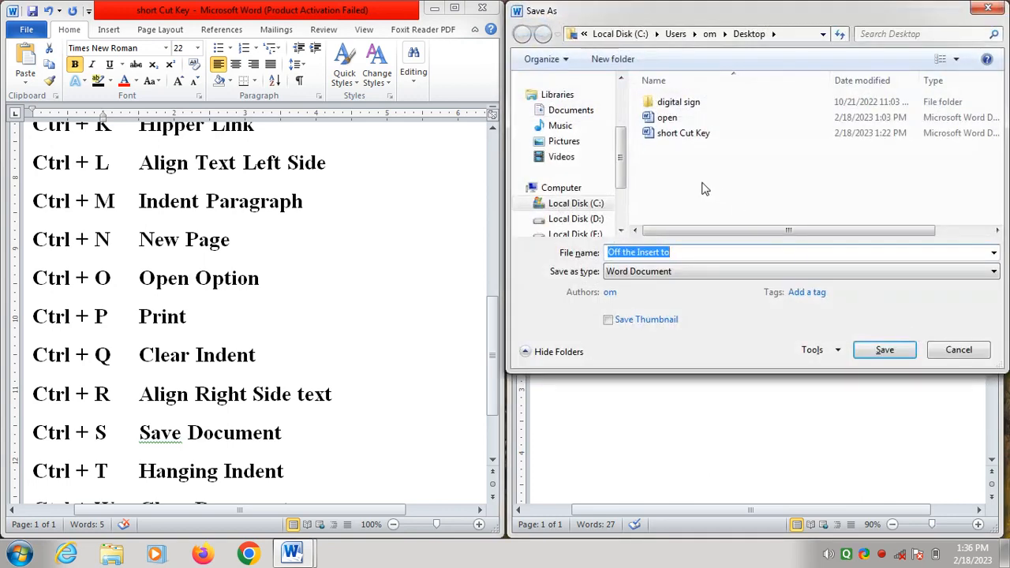
{"action": "scroll", "coordinate": [623, 170], "scroll_direction": "down", "scroll_amount": 1}
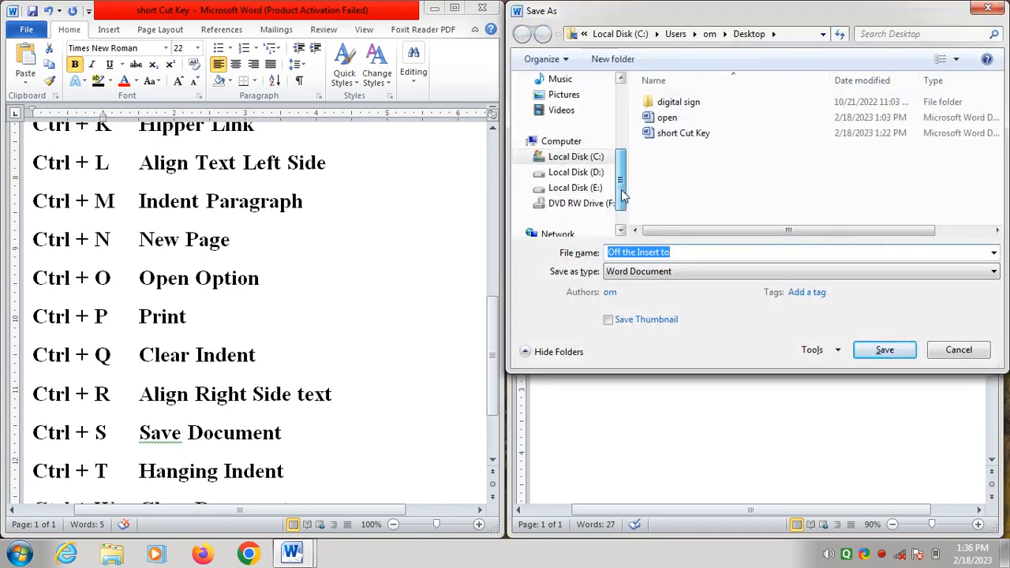
{"action": "left_click", "coordinate": [577, 188]}
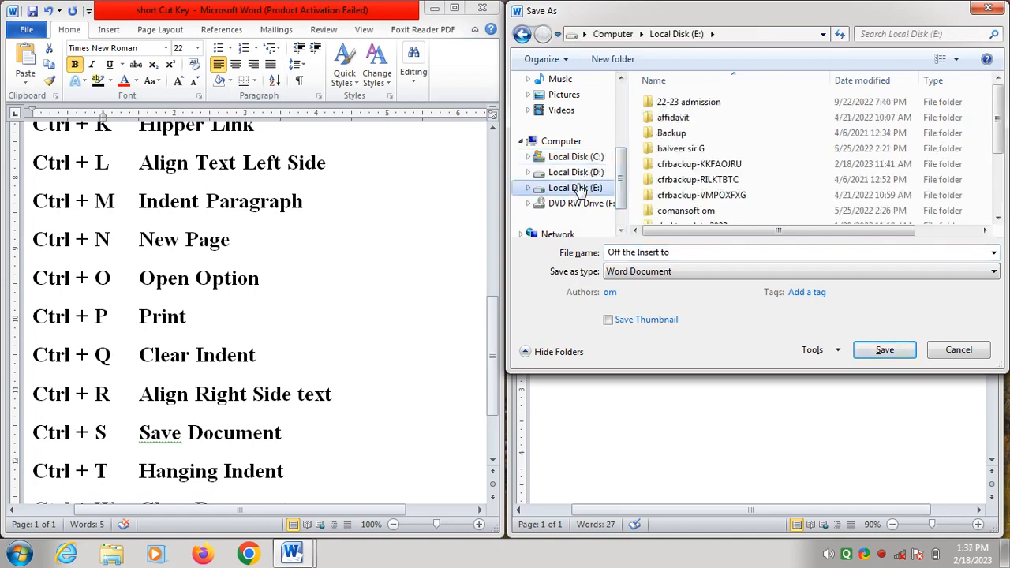
{"action": "left_click", "coordinate": [677, 252]}
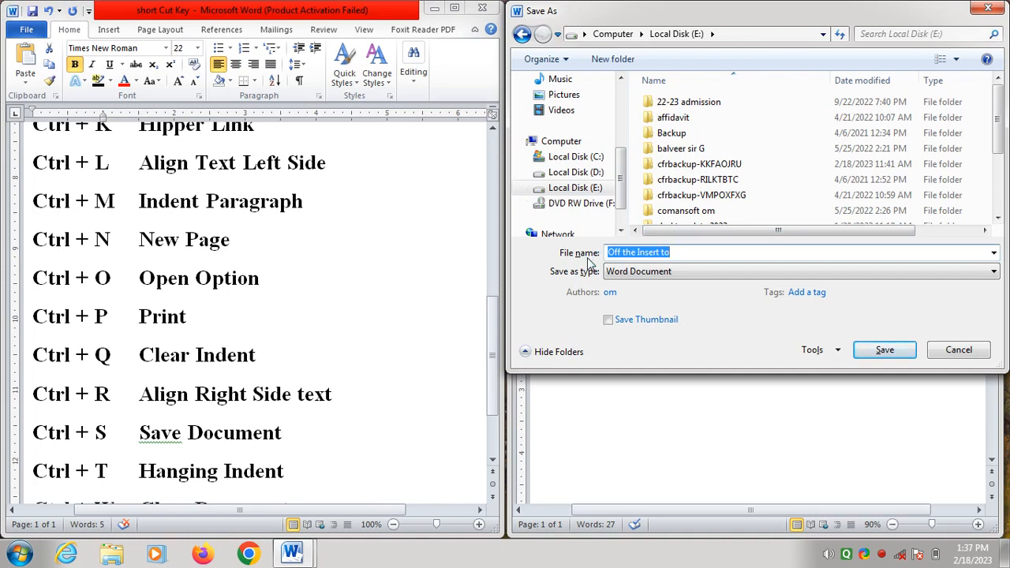
{"action": "type", "text": "ram"}
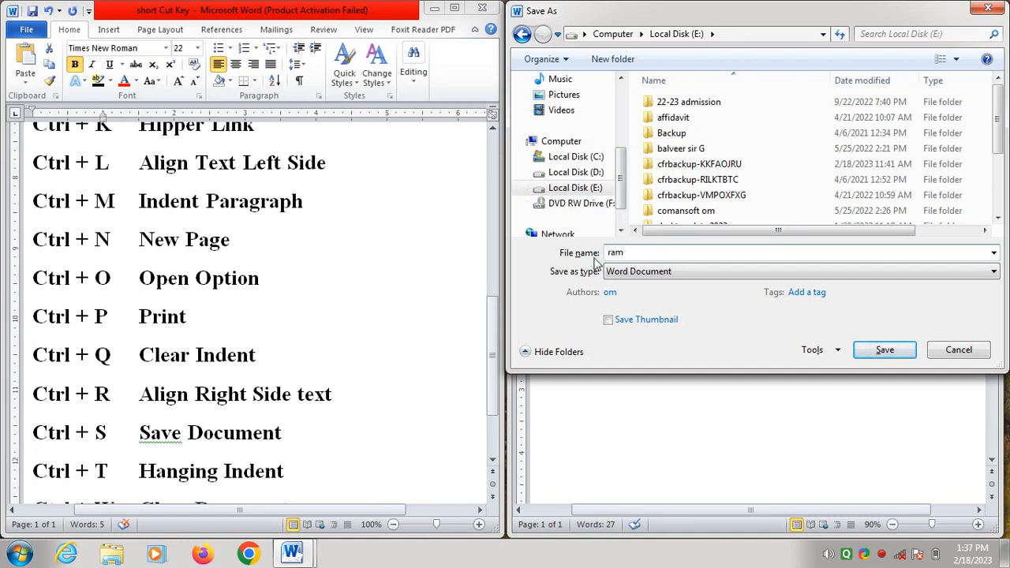
{"action": "left_click", "coordinate": [880, 352]}
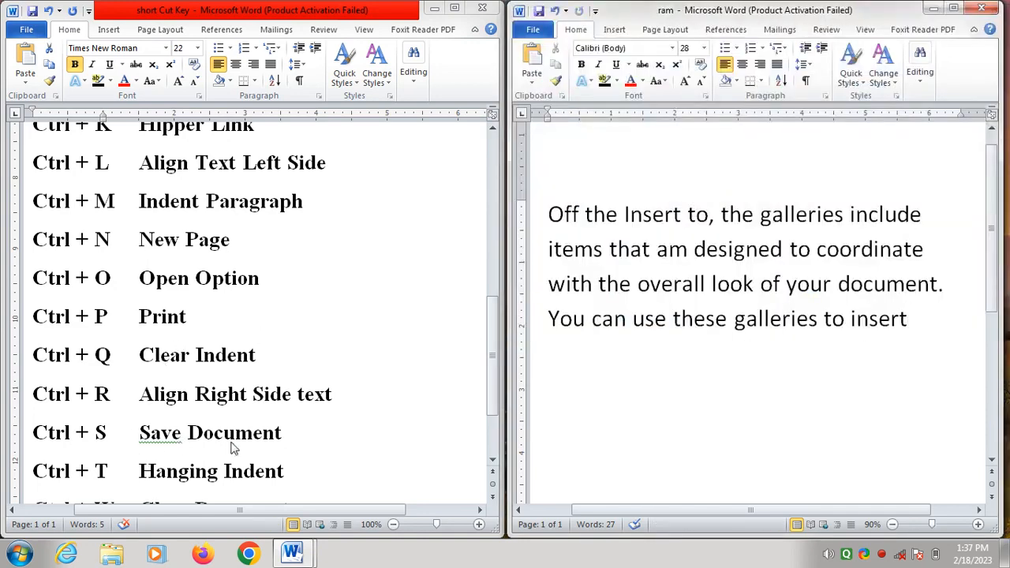
Highlight the "Hanging Indent" entry (Ctrl + T) in the shortcut list
{"action": "left_click", "coordinate": [491, 373]}
{"action": "left_click_drag", "start_coordinate": [490, 372], "coordinate": [496, 401]}
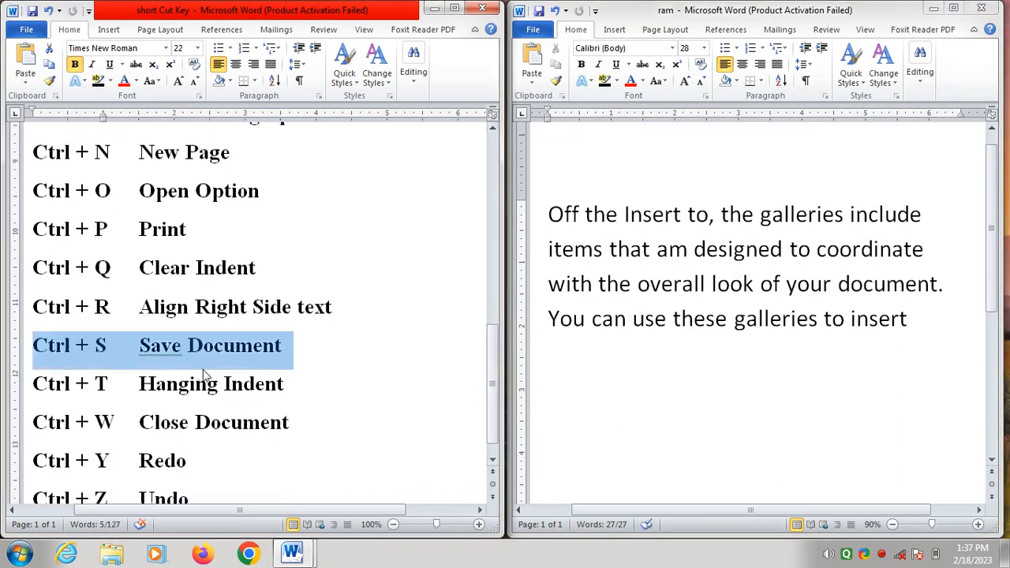
{"action": "left_click", "coordinate": [245, 384]}
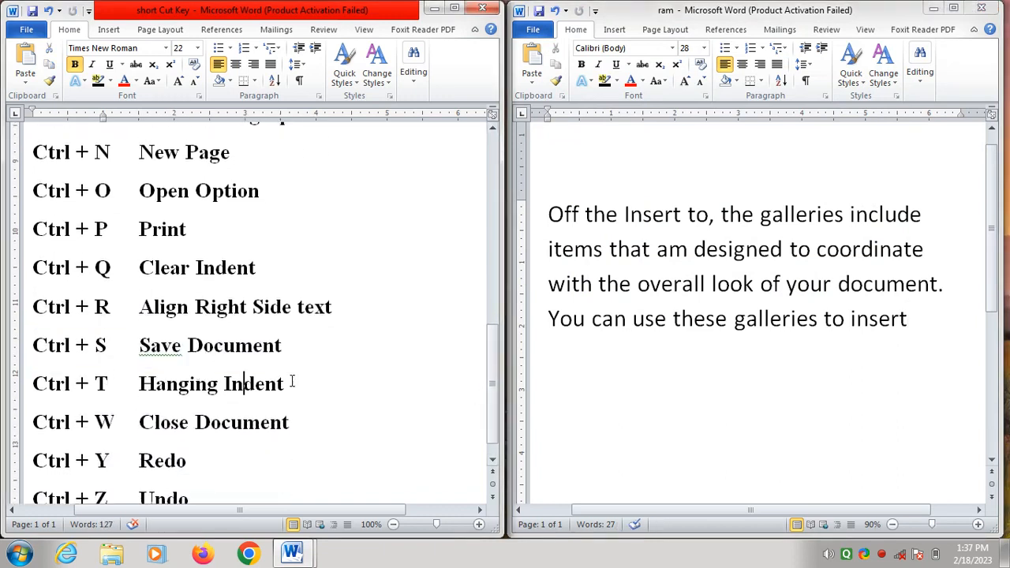
{"action": "left_click_drag", "start_coordinate": [294, 388], "coordinate": [72, 383]}
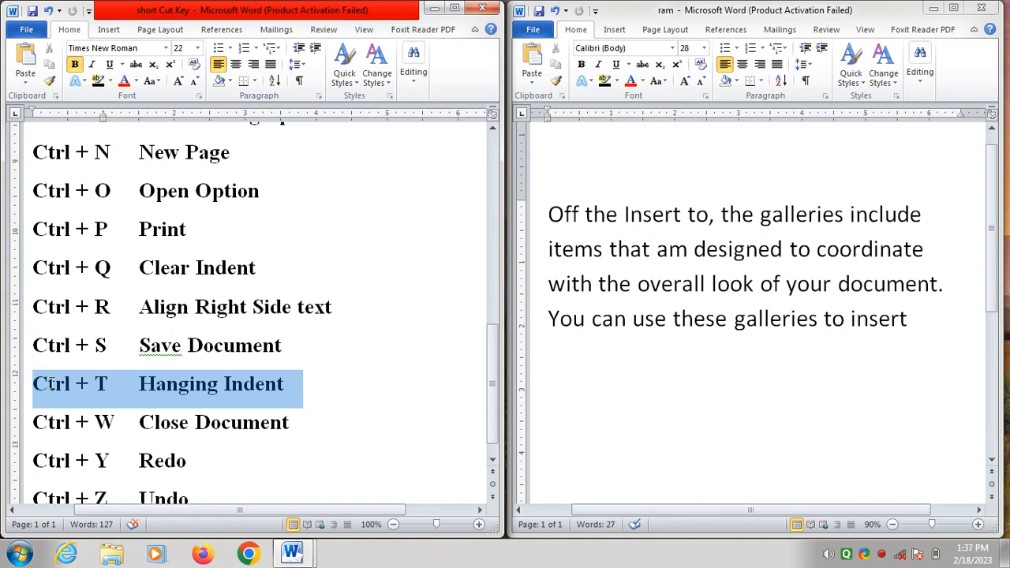
{"action": "mouse_move", "coordinate": [51, 383]}
{"action": "left_mouse_down"}
{"action": "mouse_move", "coordinate": [322, 440]}
{"action": "mouse_move", "coordinate": [169, 386]}
{"action": "mouse_move", "coordinate": [31, 387]}
{"action": "left_mouse_up"}
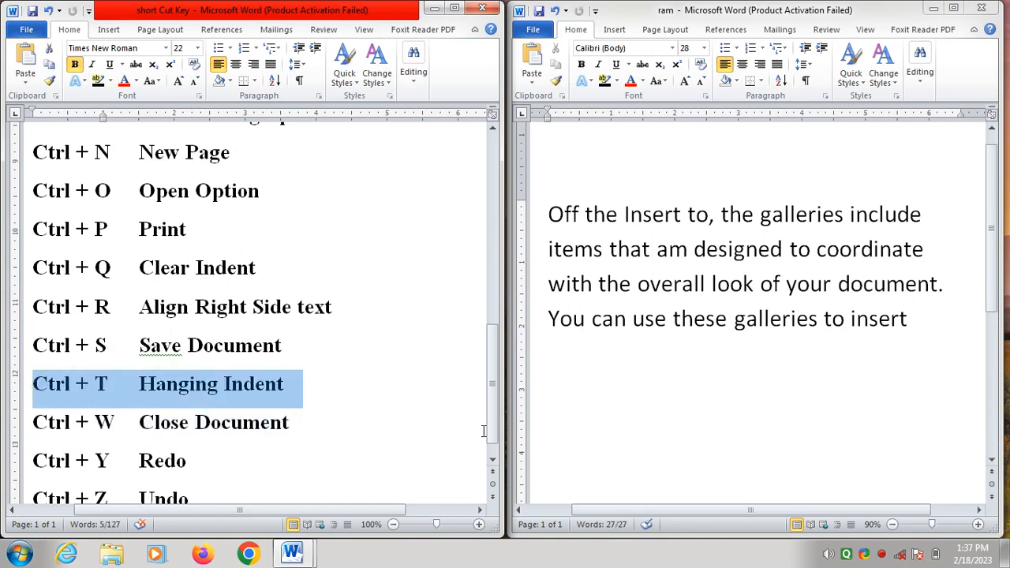
Apply a three-level hanging indent to all the text in the ram document
{"action": "left_click", "coordinate": [913, 309]}
{"action": "key", "text": "ctrl+a"}
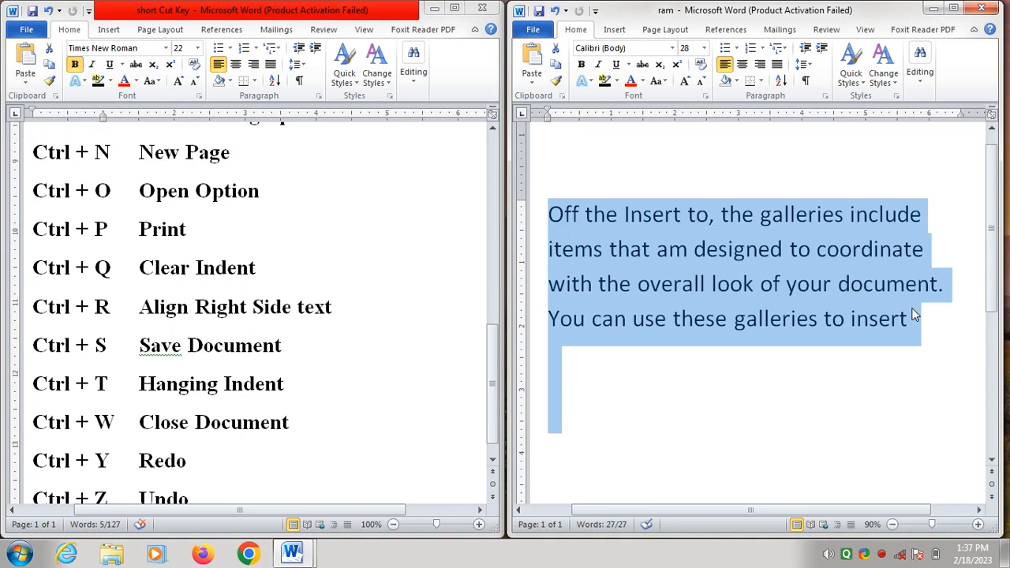
{"action": "key", "text": "ctrl+t"}
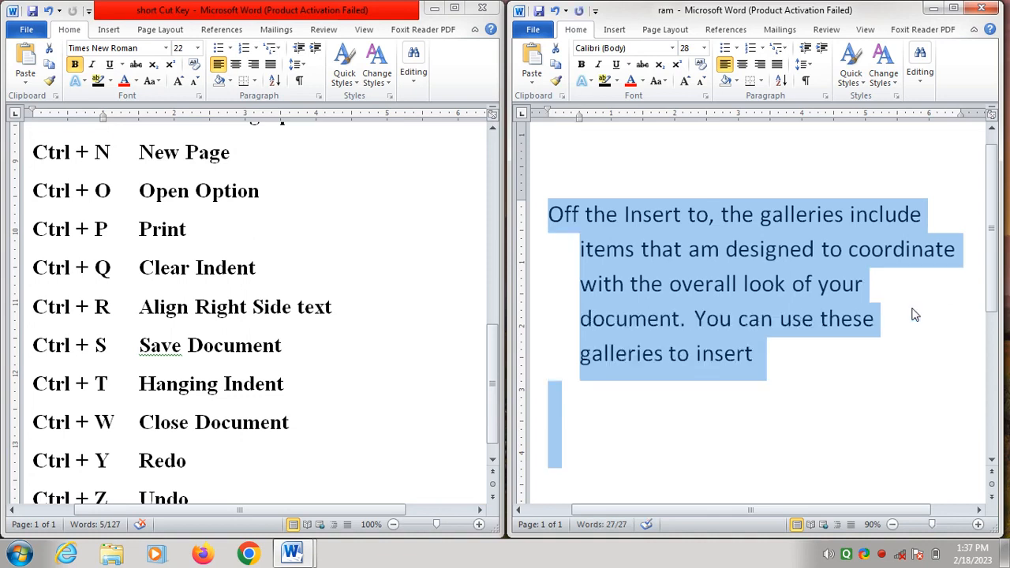
{"action": "key", "text": "ctrl+t"}
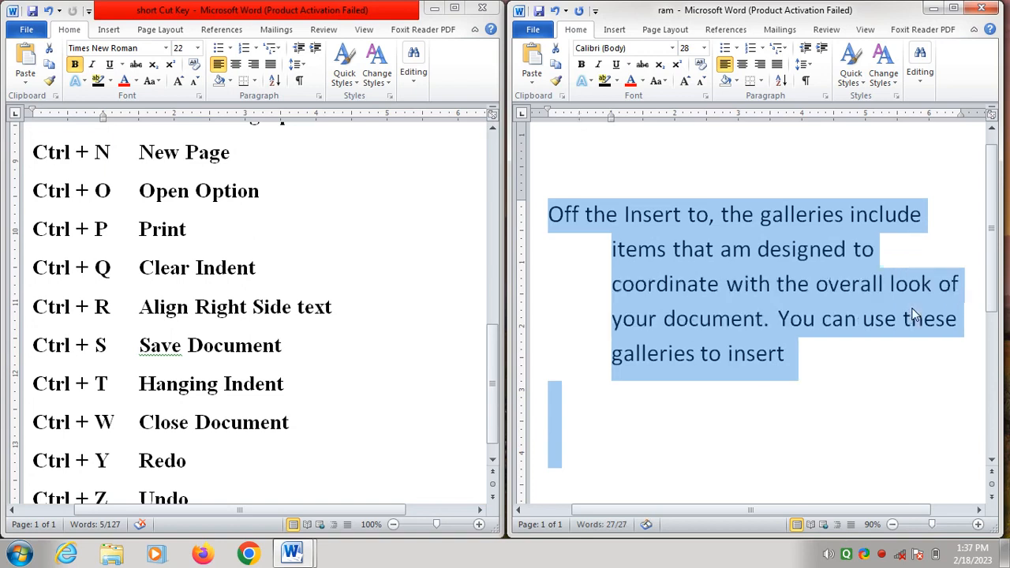
{"action": "key", "text": "ctrl+t"}
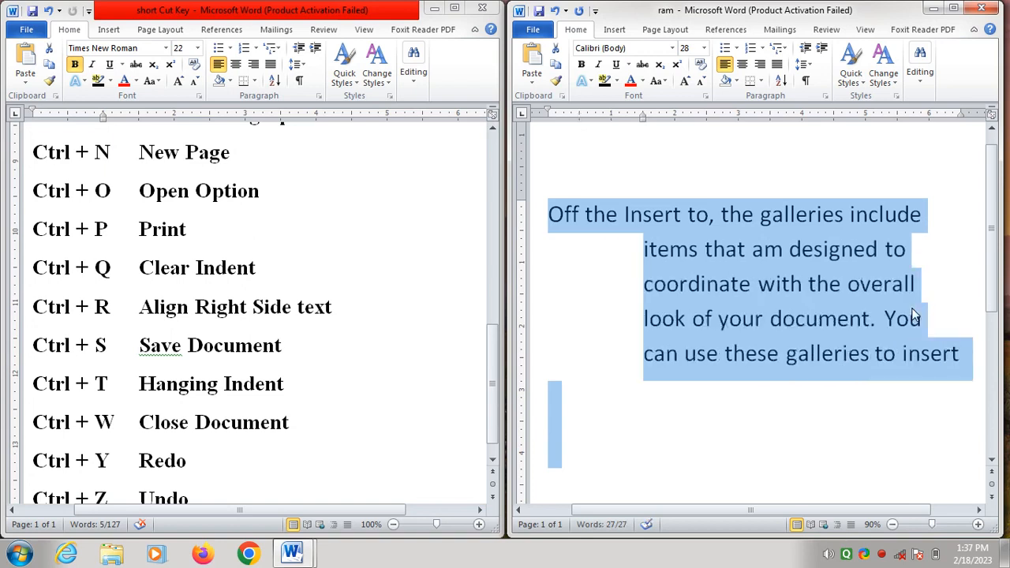
Take back all three hanging indent levels one by one and deselect the text in the ram document
{"action": "key", "text": "ctrl+shift+t"}
{"action": "key", "text": "ctrl+shift+t"}
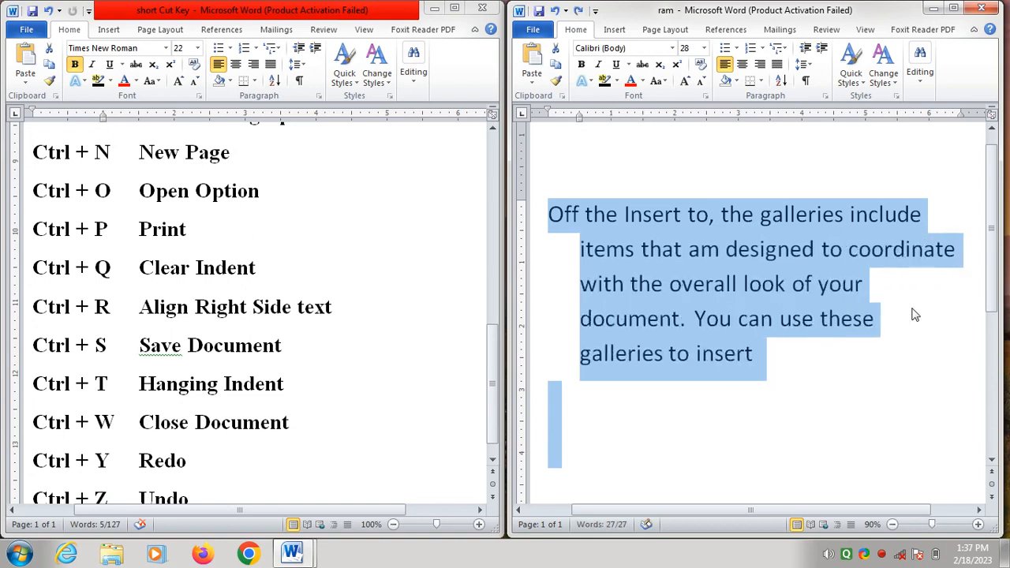
{"action": "key", "text": "ctrl+shift+t"}
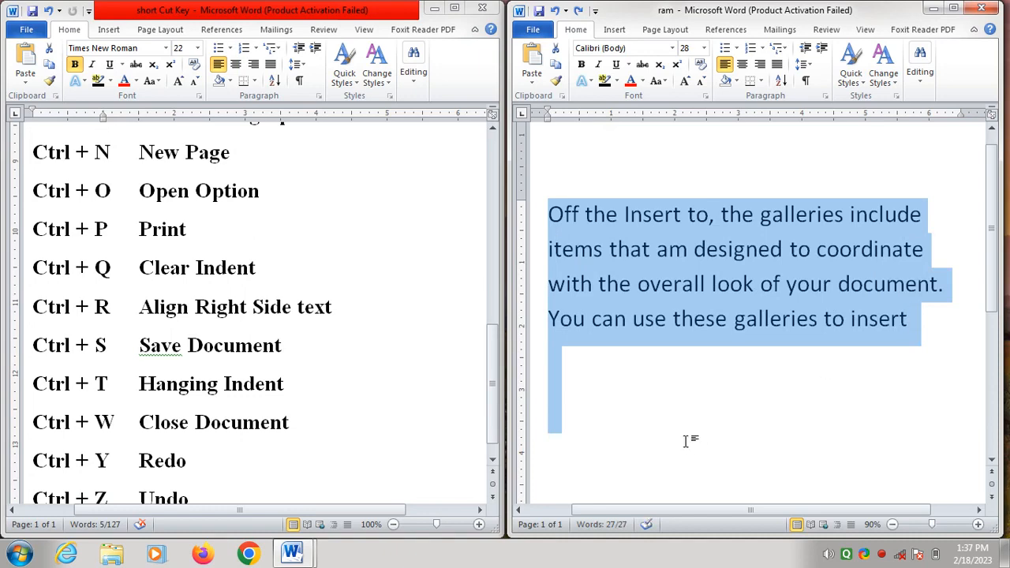
{"action": "left_click", "coordinate": [660, 399]}
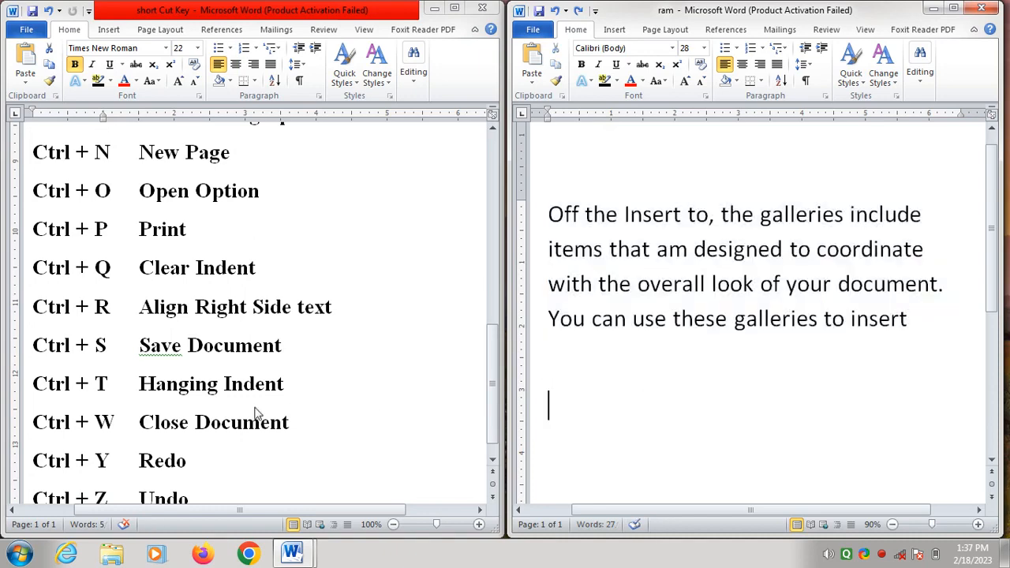
Highlight the "Close Document" entry (Ctrl + W) in the shortcut list and close the ram document
{"action": "triple_click", "coordinate": [201, 410]}
{"action": "left_click", "coordinate": [291, 425]}
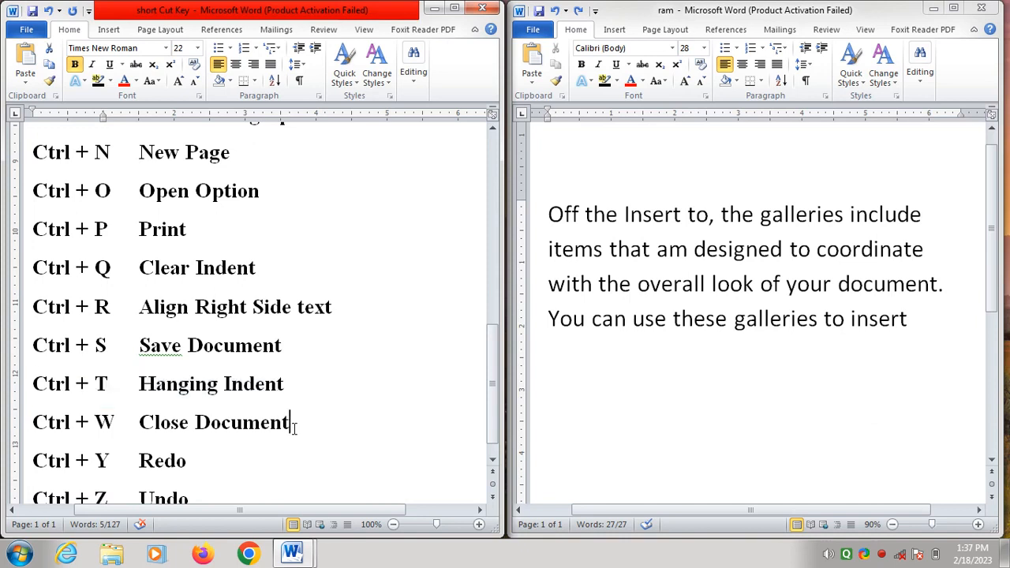
{"action": "left_click_drag", "start_coordinate": [291, 425], "coordinate": [56, 427]}
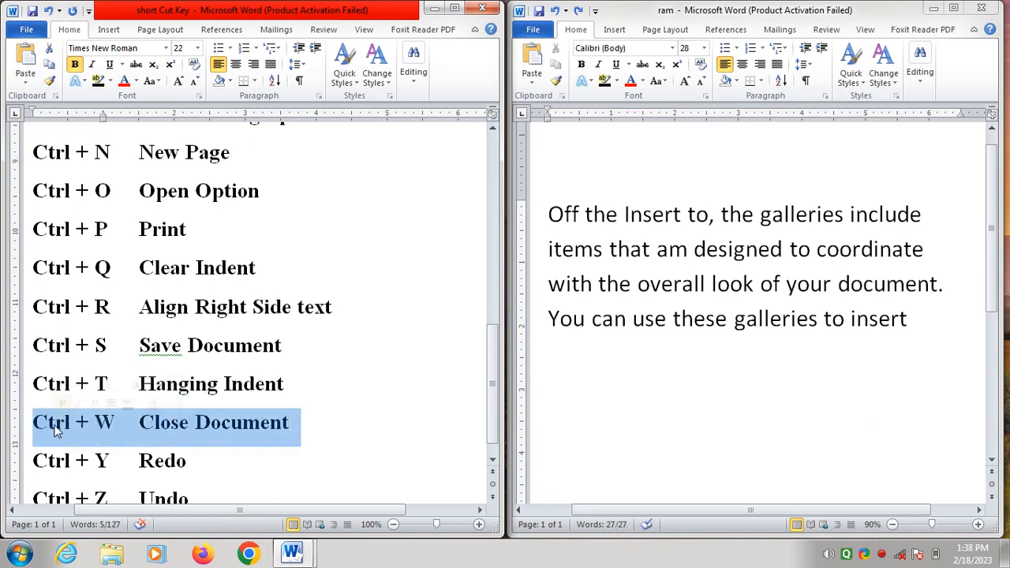
{"action": "left_click", "coordinate": [721, 338]}
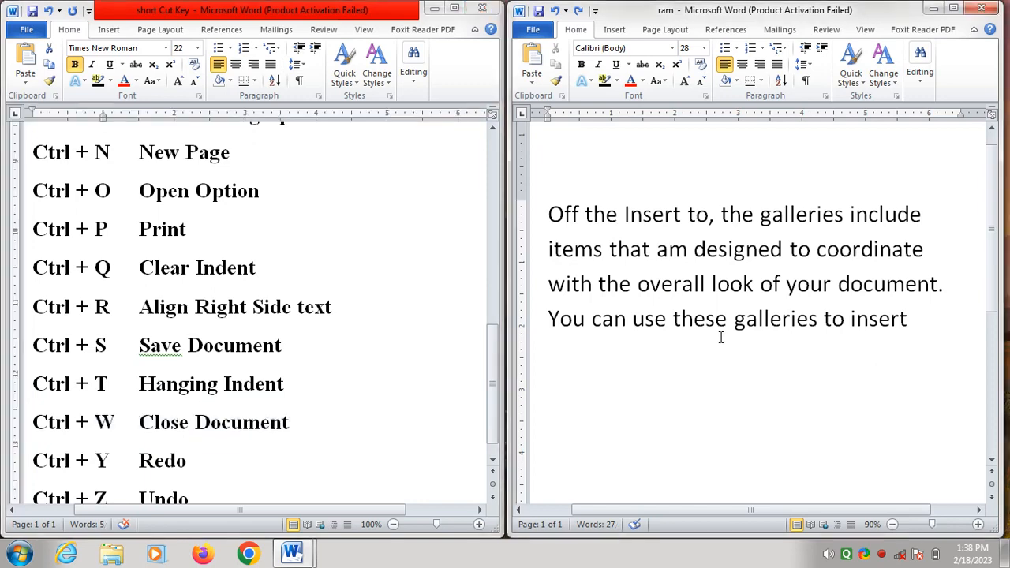
{"action": "key", "text": "ctrl+w"}
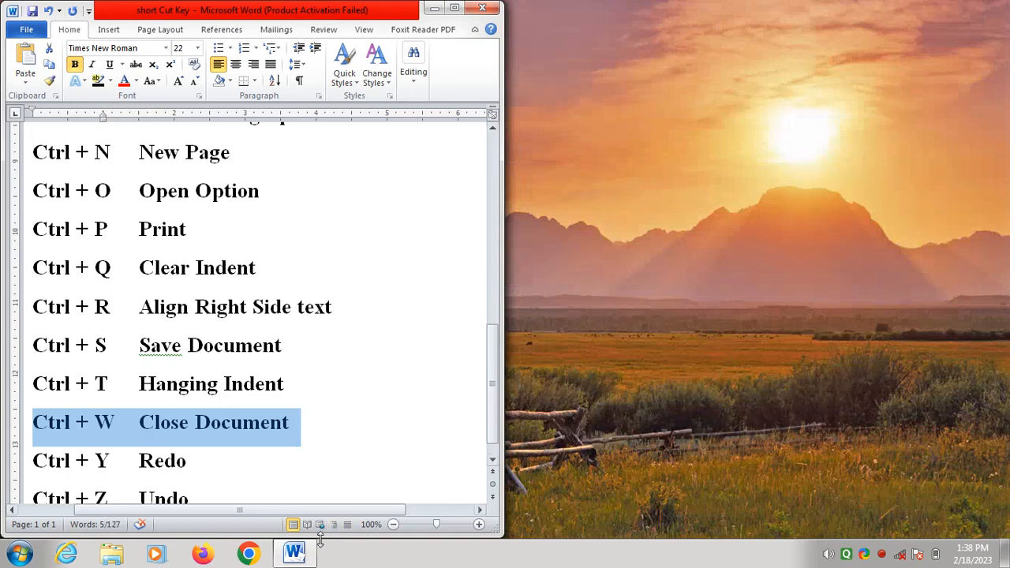
Minimize the shortcut list, open the "open" document from the desktop, and maximize its window
{"action": "mouse_move", "coordinate": [293, 552]}
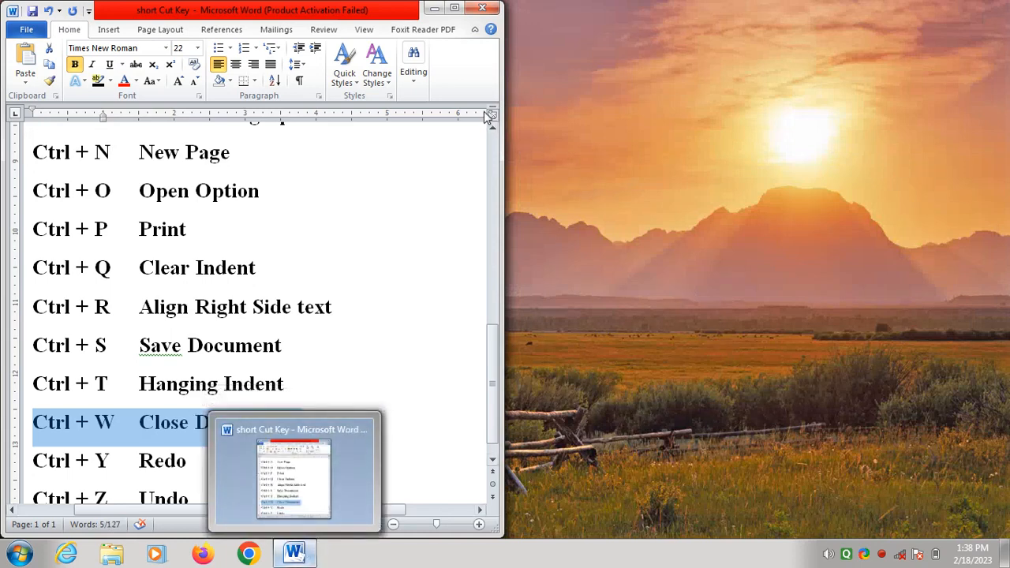
{"action": "left_click", "coordinate": [439, 8]}
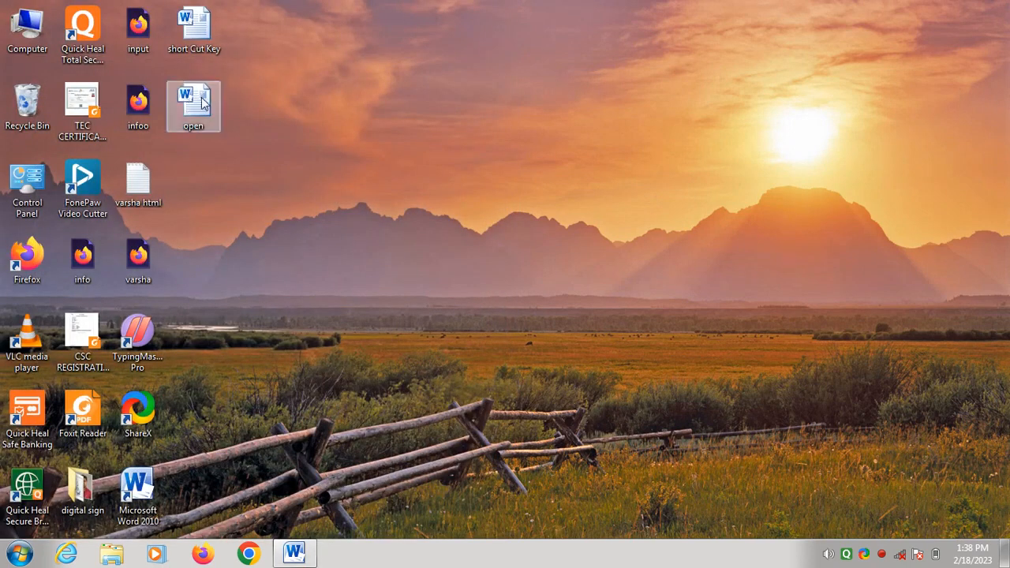
{"action": "left_click", "coordinate": [294, 552]}
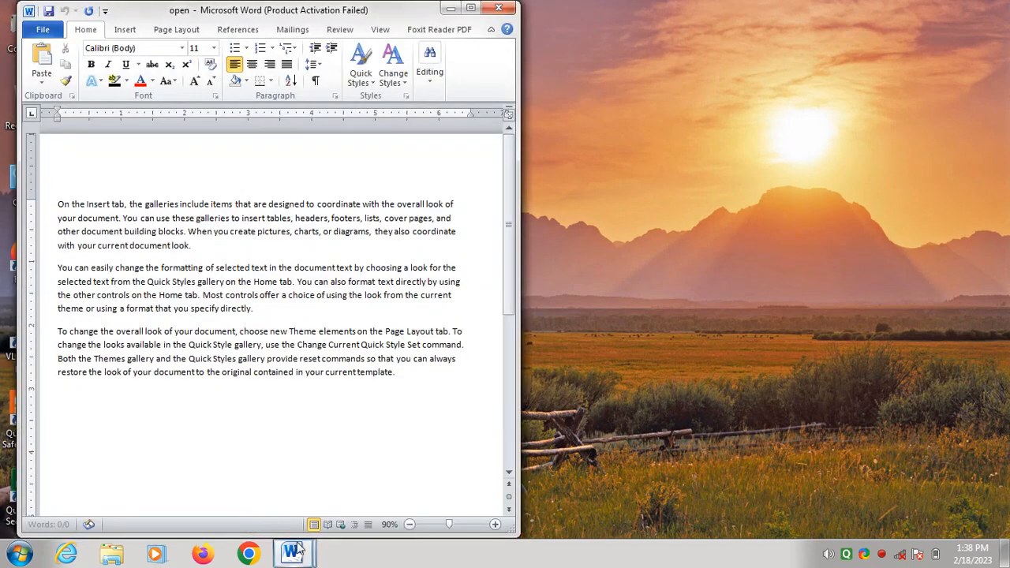
{"action": "left_click", "coordinate": [471, 7]}
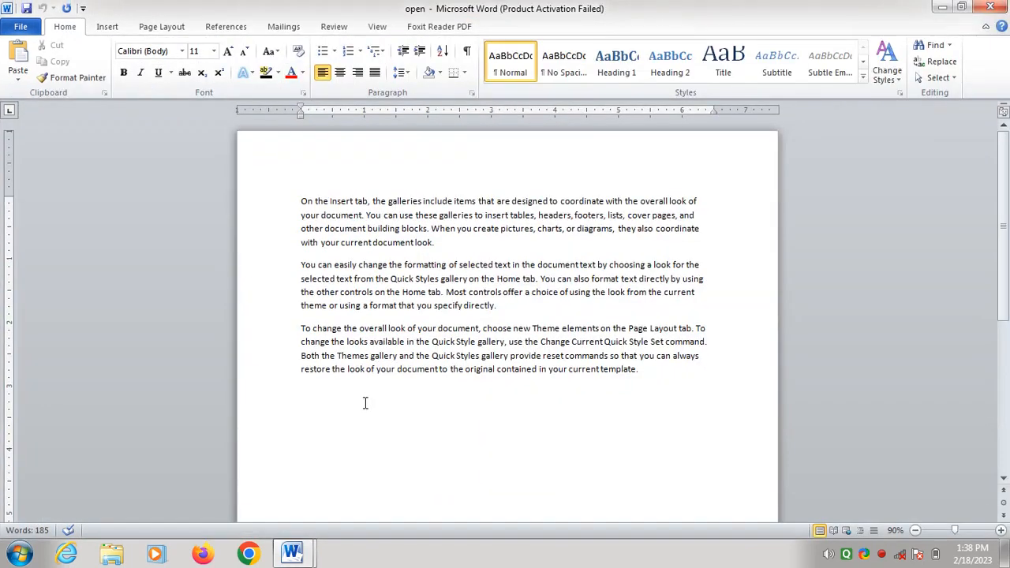
Bring back the "short Cut Key" window and place the restored-down "open" document window beside it
{"action": "mouse_move", "coordinate": [292, 553]}
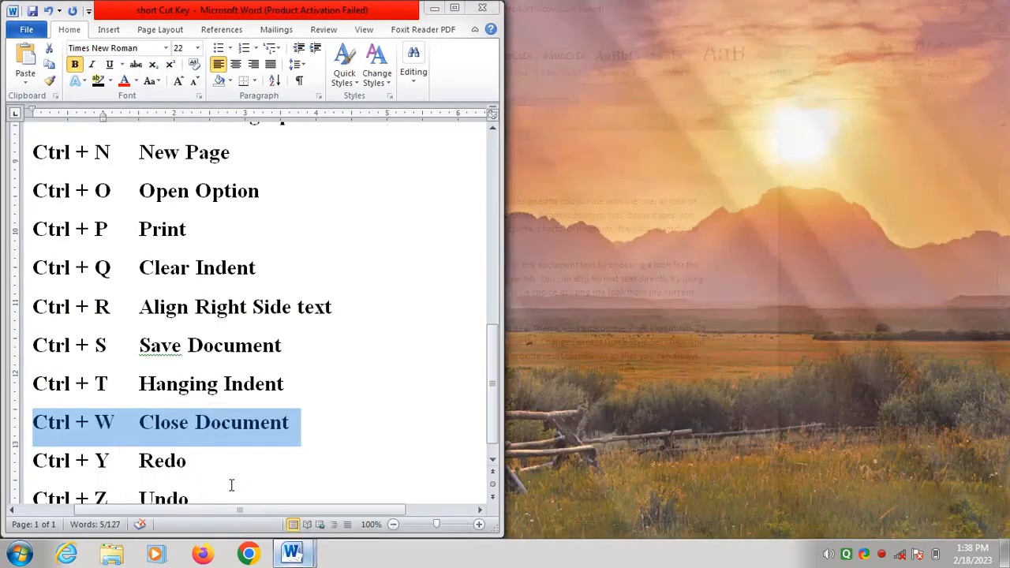
{"action": "left_click", "coordinate": [230, 493]}
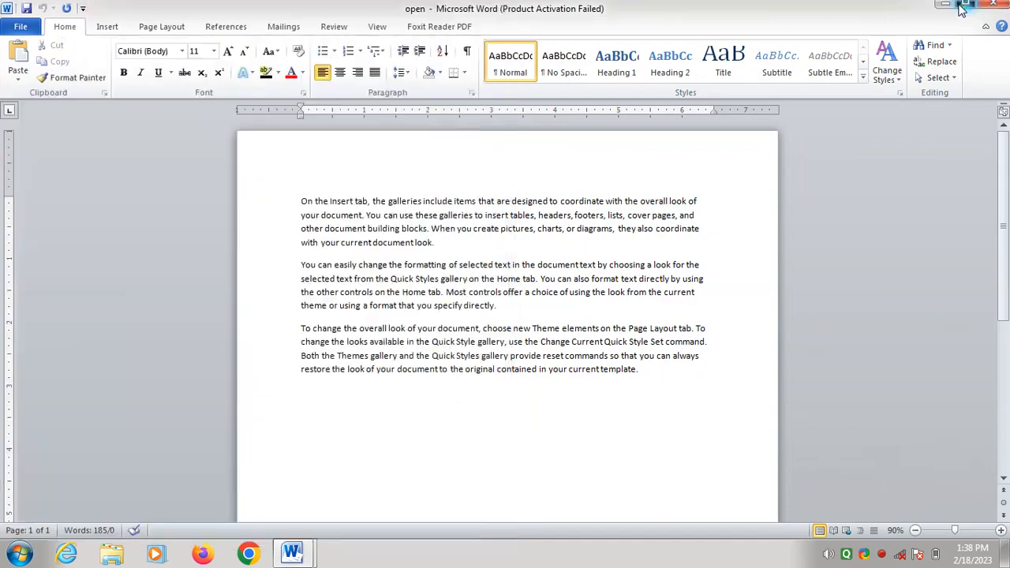
{"action": "left_click", "coordinate": [962, 7]}
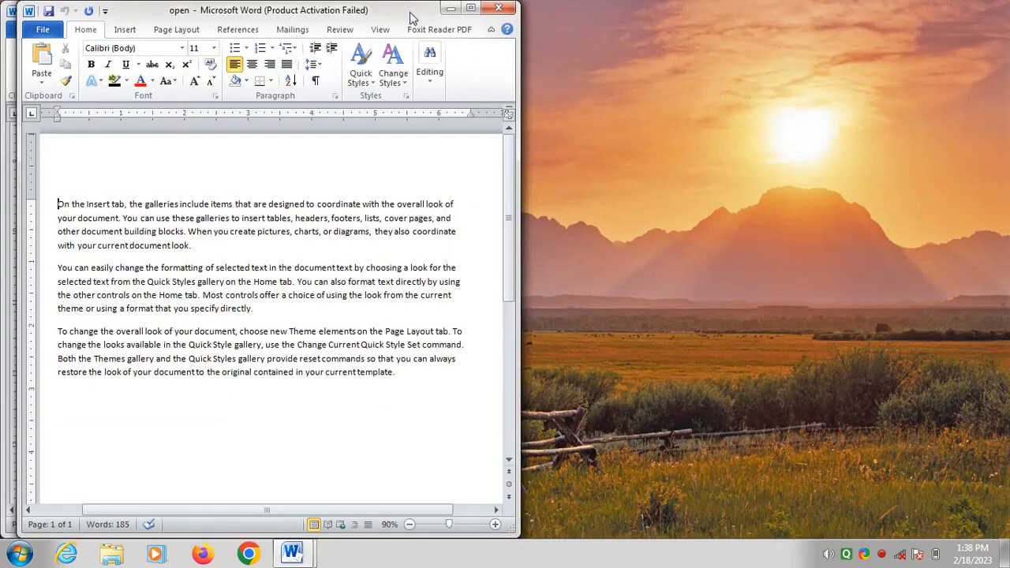
{"action": "left_click_drag", "start_coordinate": [411, 18], "coordinate": [1006, 31]}
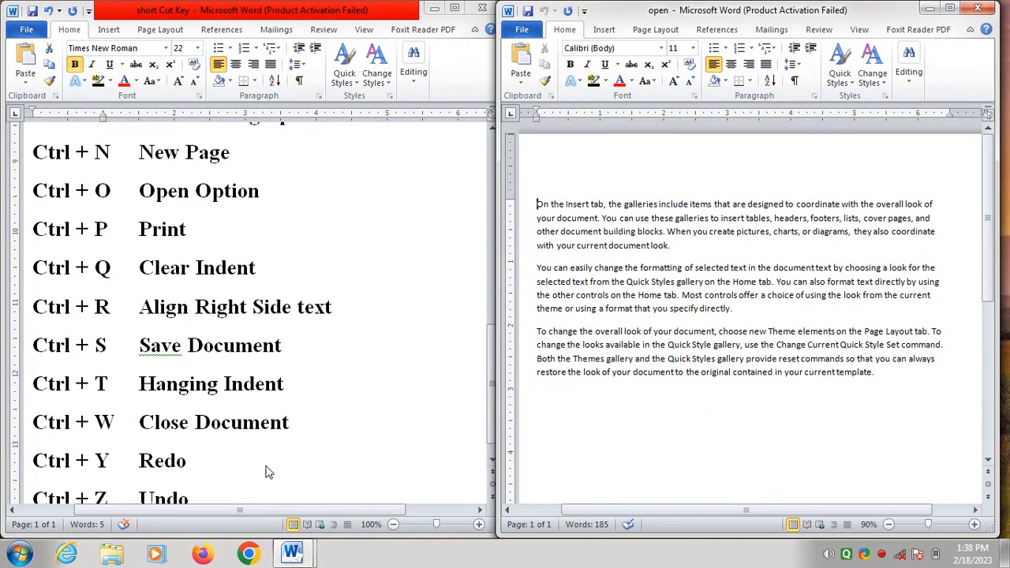
Return to the shortcut list and highlight the "Redo" entry (Ctrl + Y)
{"action": "key", "text": "alt+Tab"}
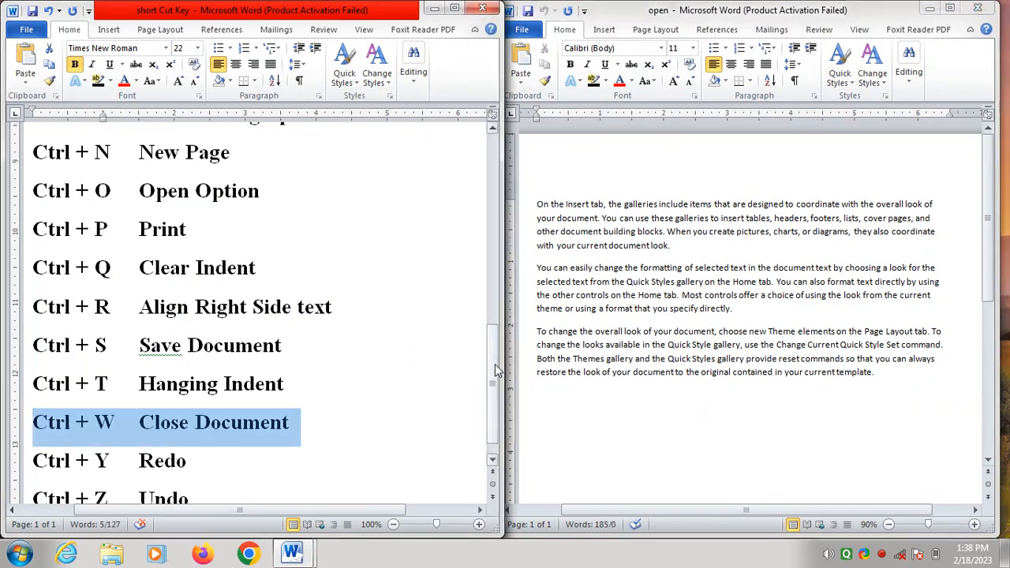
{"action": "left_click_drag", "start_coordinate": [497, 370], "coordinate": [497, 374]}
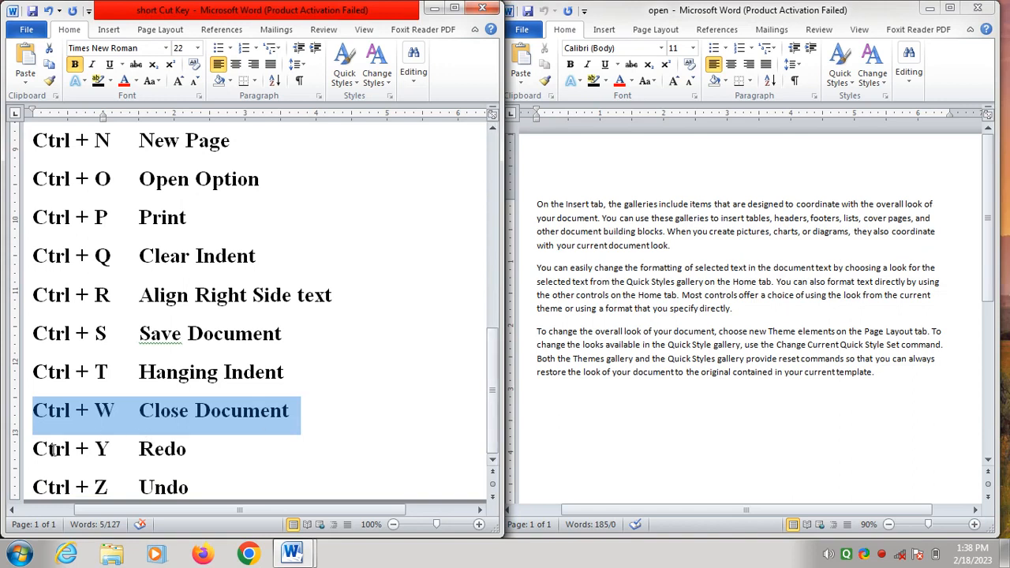
{"action": "left_click_drag", "start_coordinate": [193, 449], "coordinate": [53, 460]}
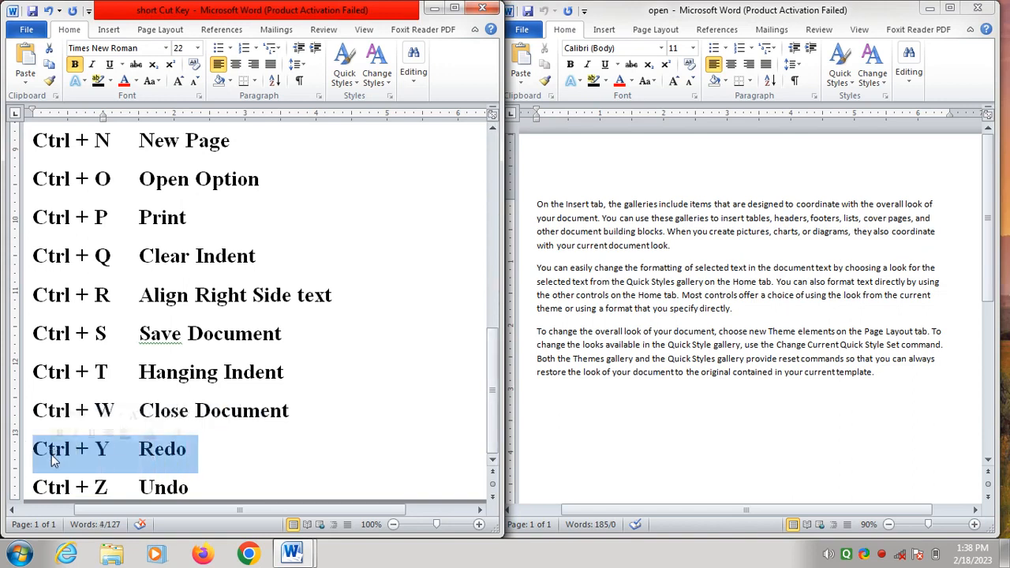
Highlight the "Undo" entry (Ctrl + Z) in the shortcut list and maximize the "open" document window
{"action": "left_click_drag", "start_coordinate": [196, 489], "coordinate": [55, 489]}
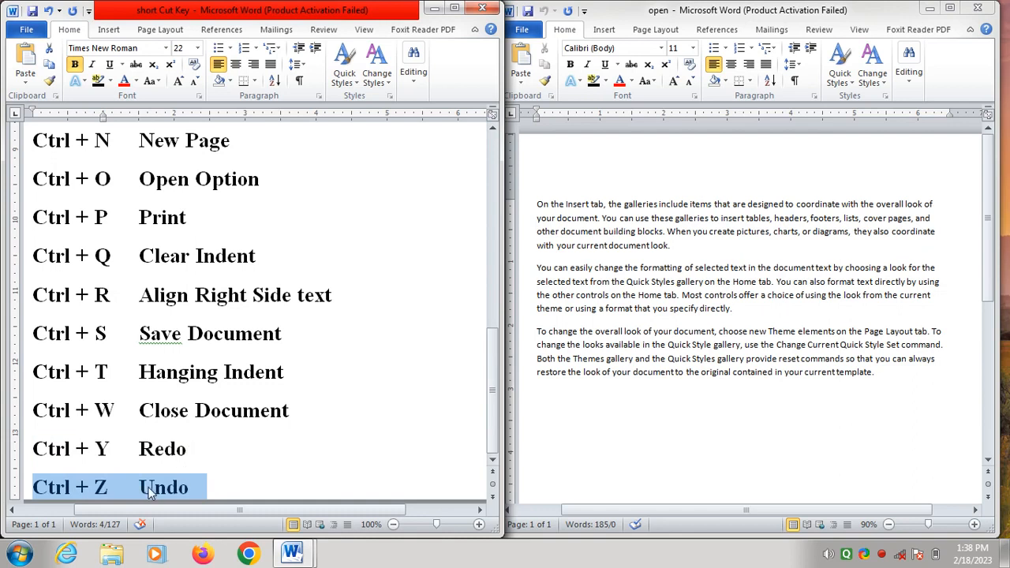
{"action": "left_click", "coordinate": [953, 9]}
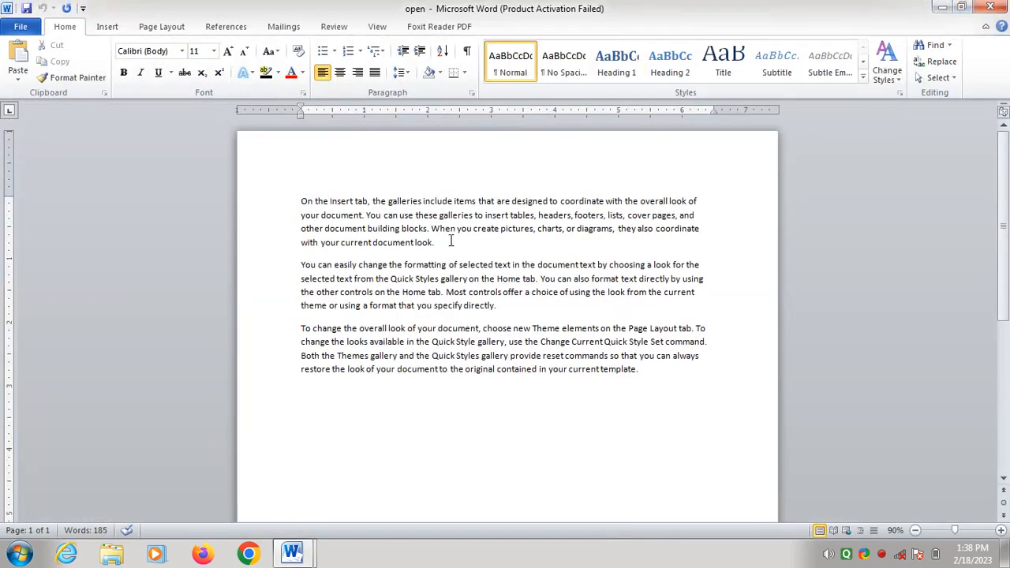
Delete the second and third paragraphs of the "open" document, keeping only the one that begins "On the Insert tab"
{"action": "left_click_drag", "start_coordinate": [300, 265], "coordinate": [619, 472]}
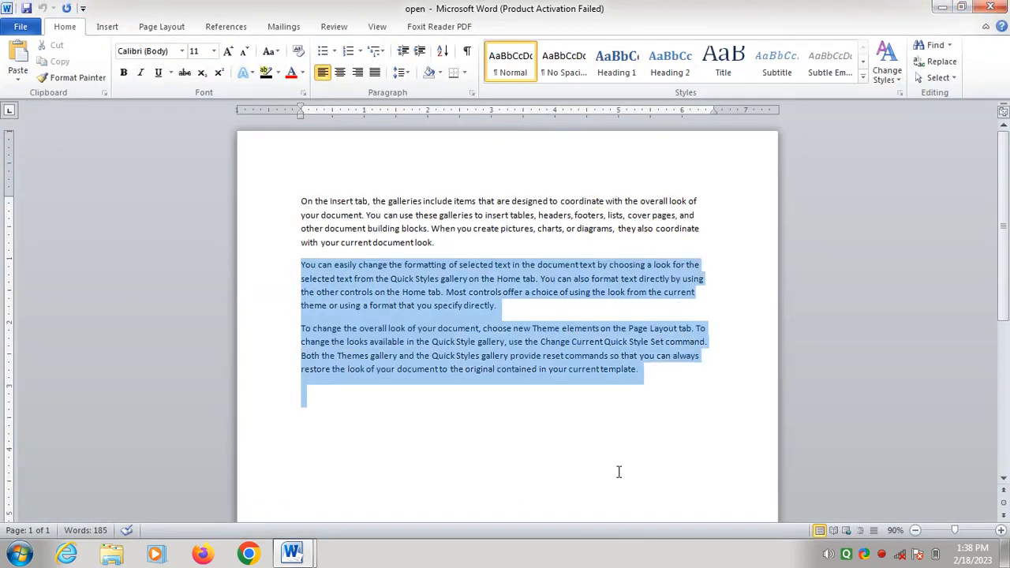
{"action": "left_click_drag", "start_coordinate": [721, 397], "coordinate": [643, 380]}
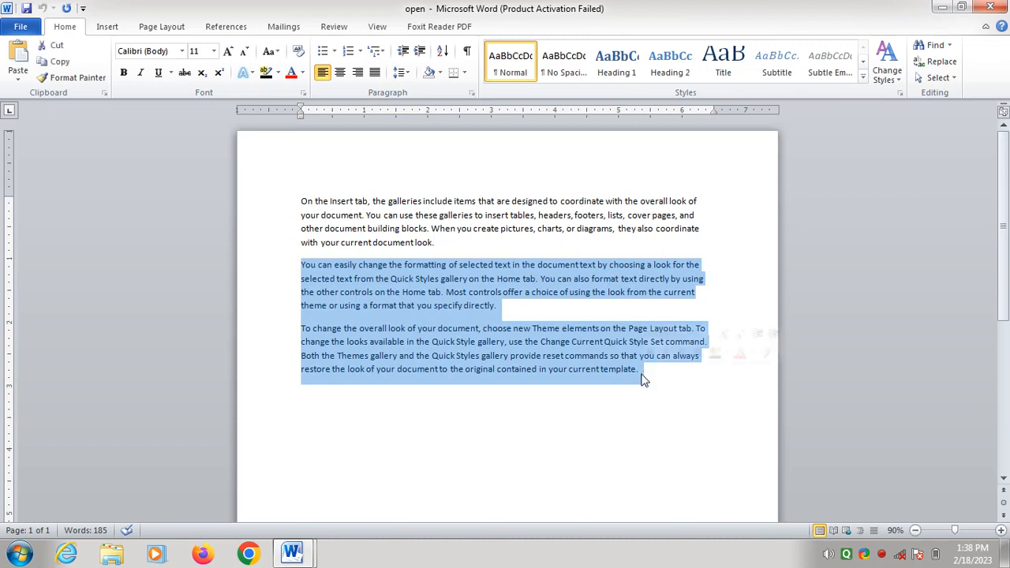
{"action": "key", "text": "Delete"}
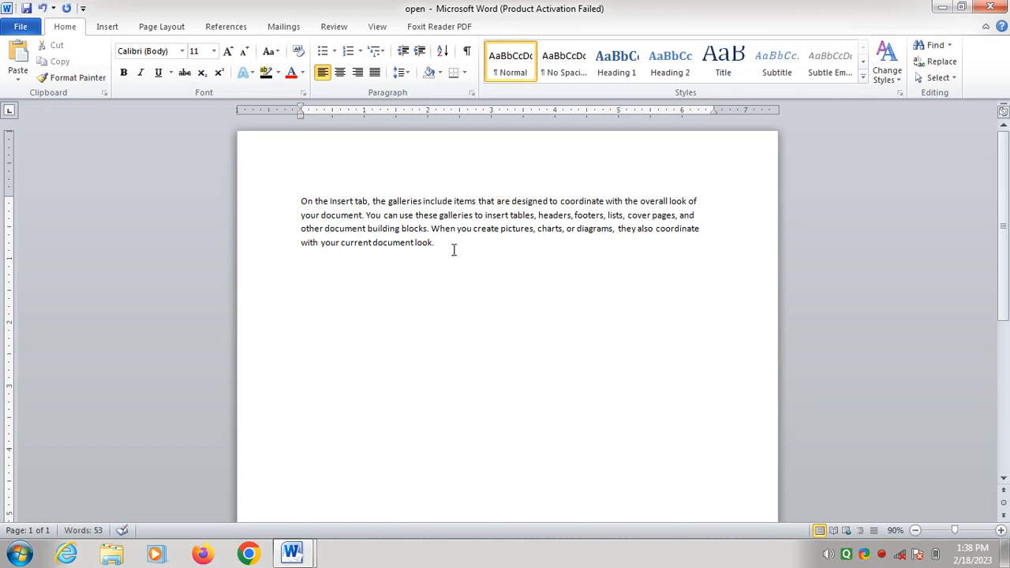
Enlarge the text of the remaining paragraph to font size 22
{"action": "left_click_drag", "start_coordinate": [453, 248], "coordinate": [305, 193]}
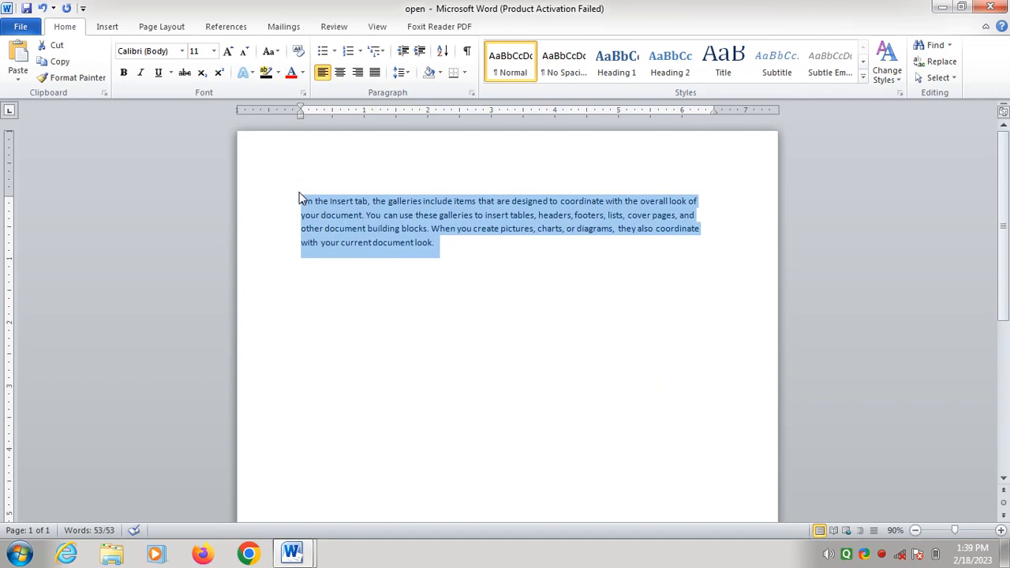
{"action": "key", "text": "ctrl+shift+period"}
{"action": "key", "text": "ctrl+shift+period"}
{"action": "key", "text": "ctrl+shift+period"}
{"action": "key", "text": "ctrl+shift+period"}
{"action": "key", "text": "ctrl+shift+period"}
{"action": "key", "text": "ctrl+shift+period"}
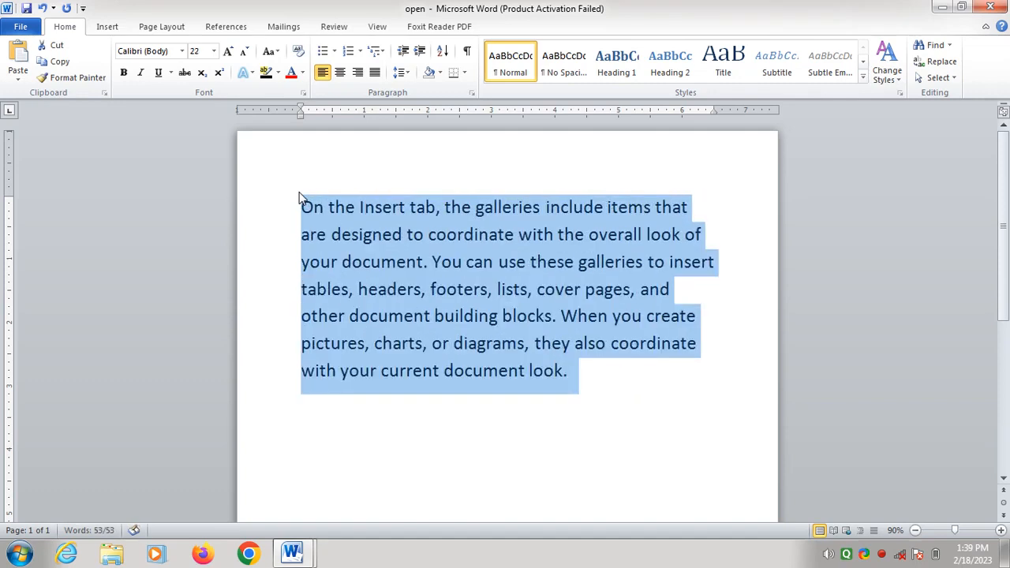
Delete the paragraph's closing words "with your current document look." and undo the deletion
{"action": "left_click", "coordinate": [573, 372]}
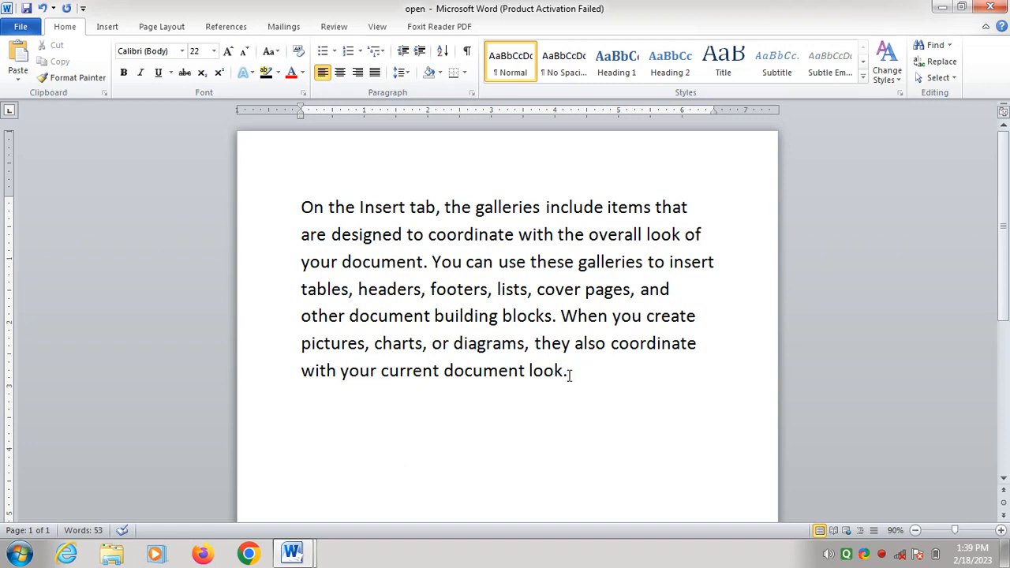
{"action": "key", "text": "BackSpace"}
{"action": "key", "text": "BackSpace"}
{"action": "key", "text": "BackSpace"}
{"action": "key", "text": "BackSpace"}
{"action": "key", "text": "BackSpace"}
{"action": "key", "text": "BackSpace"}
{"action": "key", "text": "BackSpace"}
{"action": "key", "text": "BackSpace"}
{"action": "key", "text": "BackSpace"}
{"action": "key", "text": "BackSpace"}
{"action": "key", "text": "BackSpace"}
{"action": "key", "text": "BackSpace"}
{"action": "key", "text": "BackSpace"}
{"action": "key", "text": "BackSpace"}
{"action": "key", "text": "BackSpace"}
{"action": "key", "text": "BackSpace"}
{"action": "key", "text": "BackSpace"}
{"action": "key", "text": "BackSpace"}
{"action": "key", "text": "BackSpace"}
{"action": "key", "text": "BackSpace"}
{"action": "key", "text": "BackSpace"}
{"action": "key", "text": "BackSpace"}
{"action": "key", "text": "BackSpace"}
{"action": "key", "text": "BackSpace"}
{"action": "key", "text": "BackSpace"}
{"action": "key", "text": "BackSpace"}
{"action": "key", "text": "BackSpace"}
{"action": "key", "text": "BackSpace"}
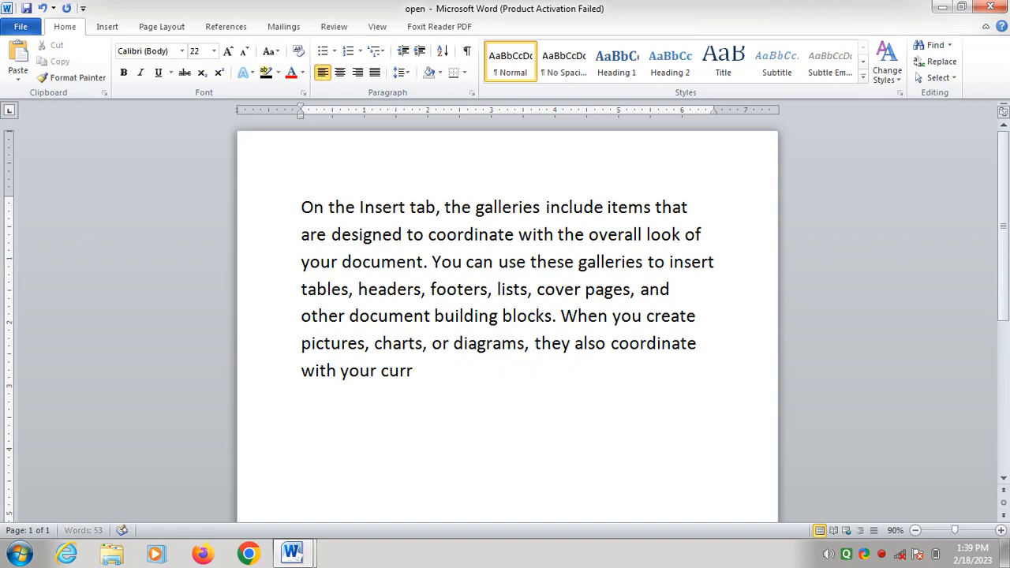
{"action": "key", "text": "BackSpace"}
{"action": "key", "text": "BackSpace"}
{"action": "key", "text": "BackSpace"}
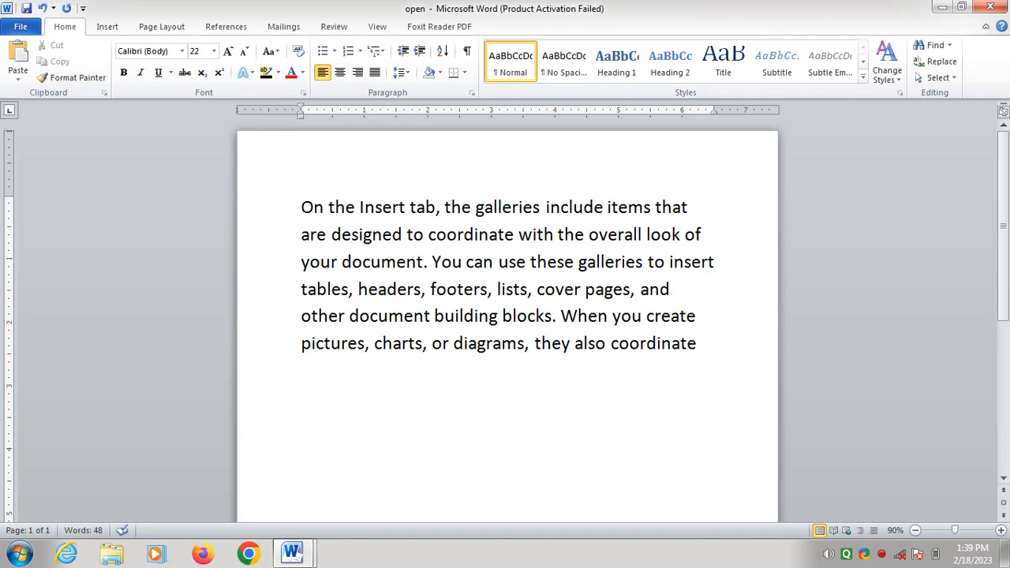
{"action": "key", "text": "ctrl+z"}
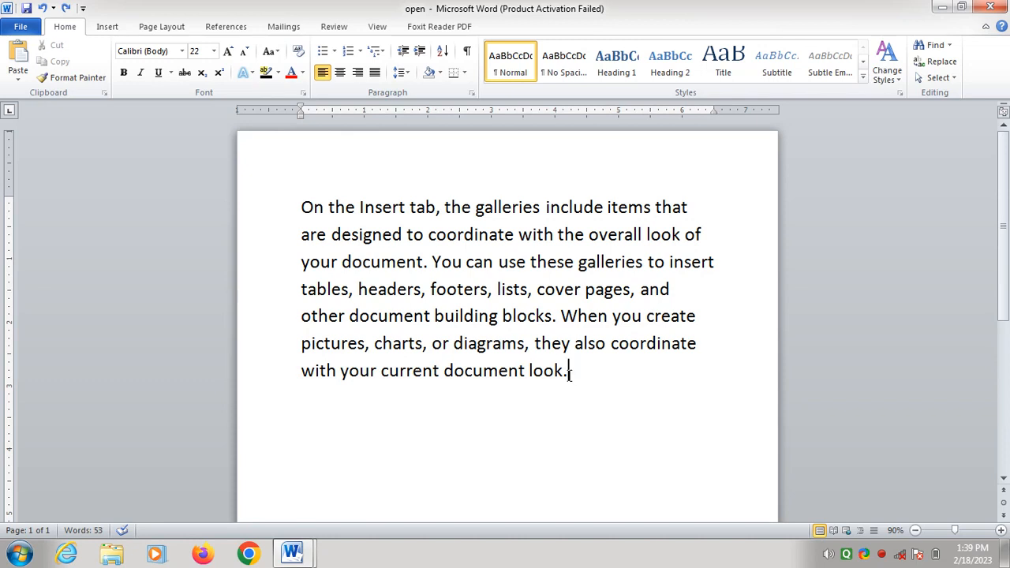
Remove the closing words "with your current document look." from the paragraph again
{"action": "key", "text": "ctrl+BackSpace"}
{"action": "key", "text": "ctrl+BackSpace"}
{"action": "key", "text": "ctrl+BackSpace"}
{"action": "key", "text": "ctrl+BackSpace"}
{"action": "key", "text": "ctrl+BackSpace"}
{"action": "key", "text": "ctrl+BackSpace"}
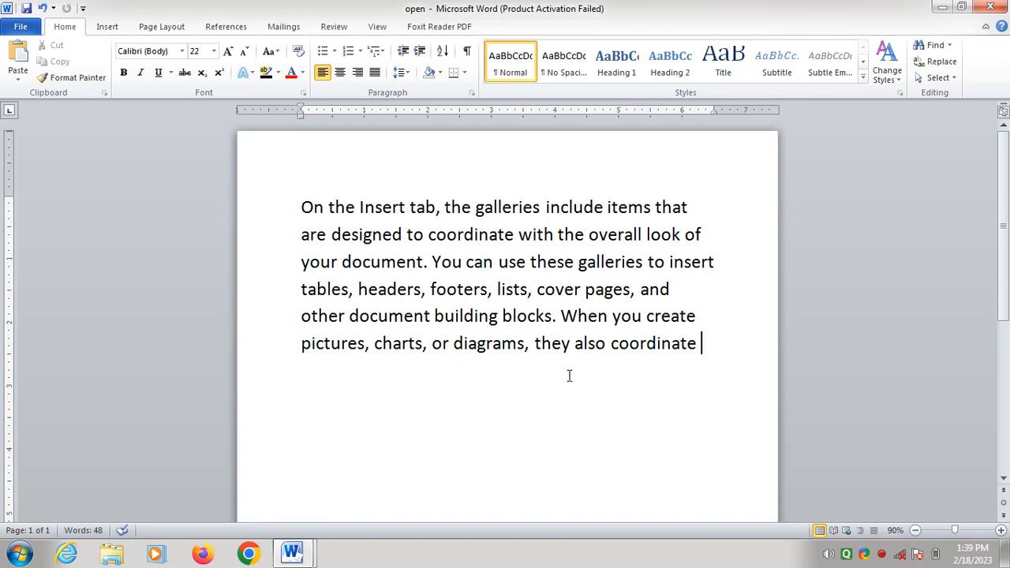
Delete the line "pictures, charts, or diagrams, they also coordinate" so the paragraph ends with "When you create"
{"action": "key", "text": "BackSpace"}
{"action": "key", "text": "BackSpace"}
{"action": "key", "text": "BackSpace"}
{"action": "key", "text": "BackSpace"}
{"action": "key", "text": "BackSpace"}
{"action": "key", "text": "BackSpace"}
{"action": "key", "text": "BackSpace"}
{"action": "key", "text": "BackSpace"}
{"action": "key", "text": "BackSpace"}
{"action": "key", "text": "BackSpace"}
{"action": "key", "text": "BackSpace"}
{"action": "key", "text": "BackSpace"}
{"action": "key", "text": "BackSpace"}
{"action": "key", "text": "BackSpace"}
{"action": "key", "text": "BackSpace"}
{"action": "key", "text": "BackSpace"}
{"action": "key", "text": "BackSpace"}
{"action": "key", "text": "BackSpace"}
{"action": "key", "text": "BackSpace"}
{"action": "key", "text": "BackSpace"}
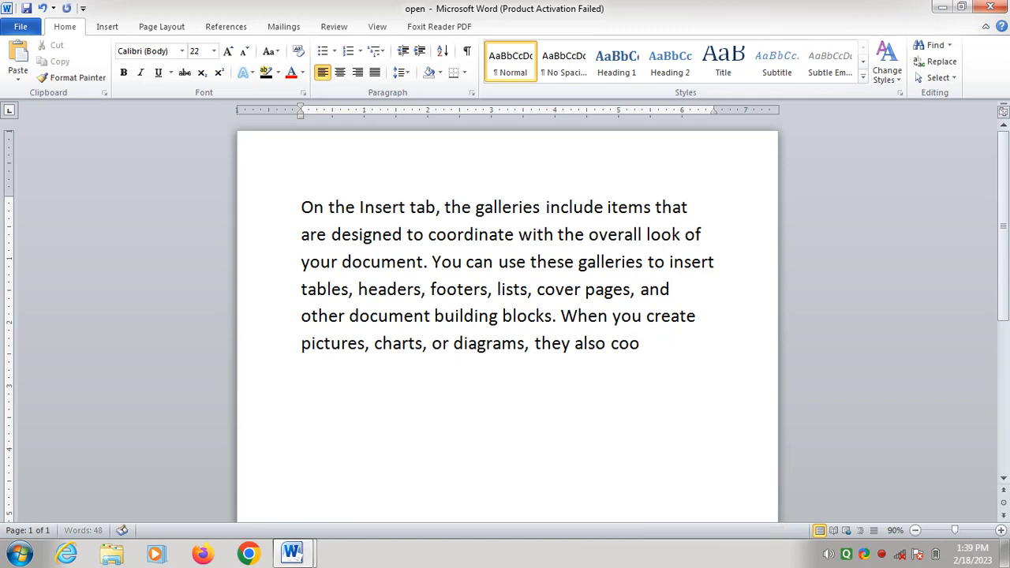
{"action": "key", "text": "BackSpace"}
{"action": "key", "text": "BackSpace"}
{"action": "key", "text": "BackSpace"}
{"action": "key", "text": "BackSpace"}
{"action": "key", "text": "BackSpace"}
{"action": "key", "text": "BackSpace"}
{"action": "key", "text": "BackSpace"}
{"action": "key", "text": "BackSpace"}
{"action": "key", "text": "BackSpace"}
{"action": "key", "text": "BackSpace"}
{"action": "key", "text": "BackSpace"}
{"action": "key", "text": "BackSpace"}
{"action": "key", "text": "BackSpace"}
{"action": "key", "text": "BackSpace"}
{"action": "key", "text": "BackSpace"}
{"action": "key", "text": "BackSpace"}
{"action": "key", "text": "BackSpace"}
{"action": "key", "text": "BackSpace"}
{"action": "key", "text": "BackSpace"}
{"action": "key", "text": "BackSpace"}
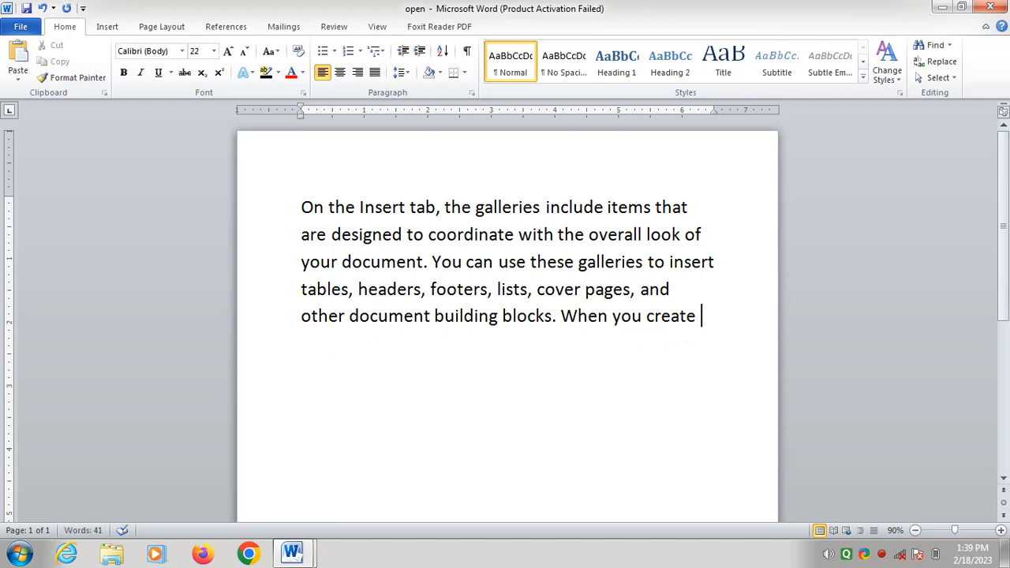
Undo the deletion of the "pictures, charts, or diagrams" line and redo it
{"action": "key", "text": "ctrl+z"}
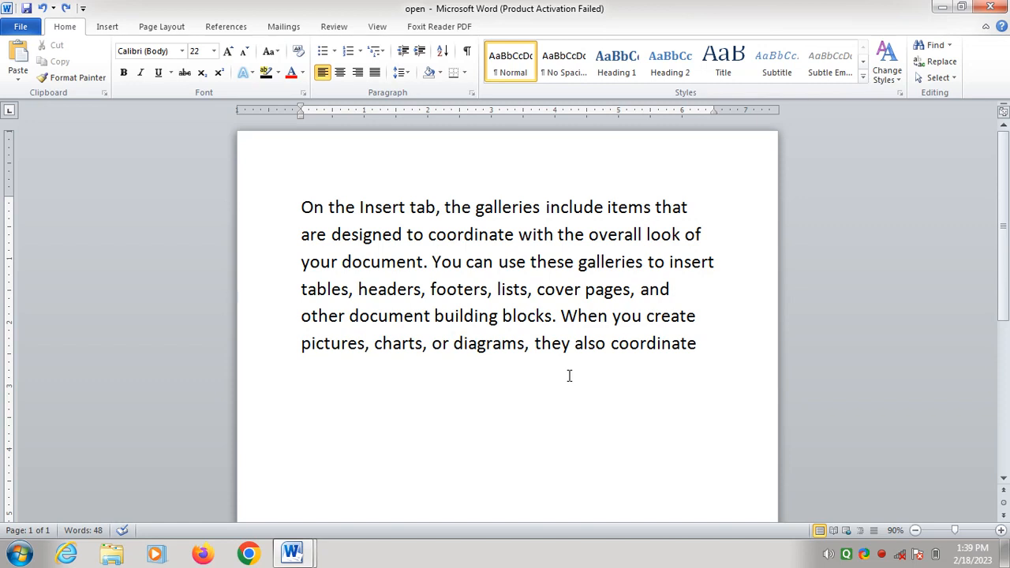
{"action": "key", "text": "ctrl+y"}
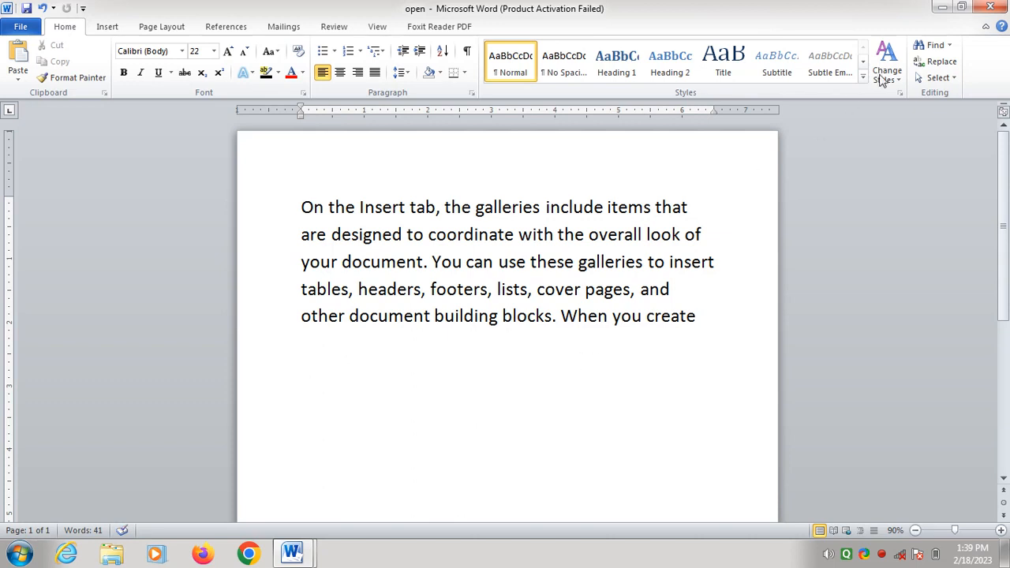
Close the "open" document, maximize the "short Cut Key" window and return to the beginning of the shortcut list
{"action": "left_click", "coordinate": [992, 6]}
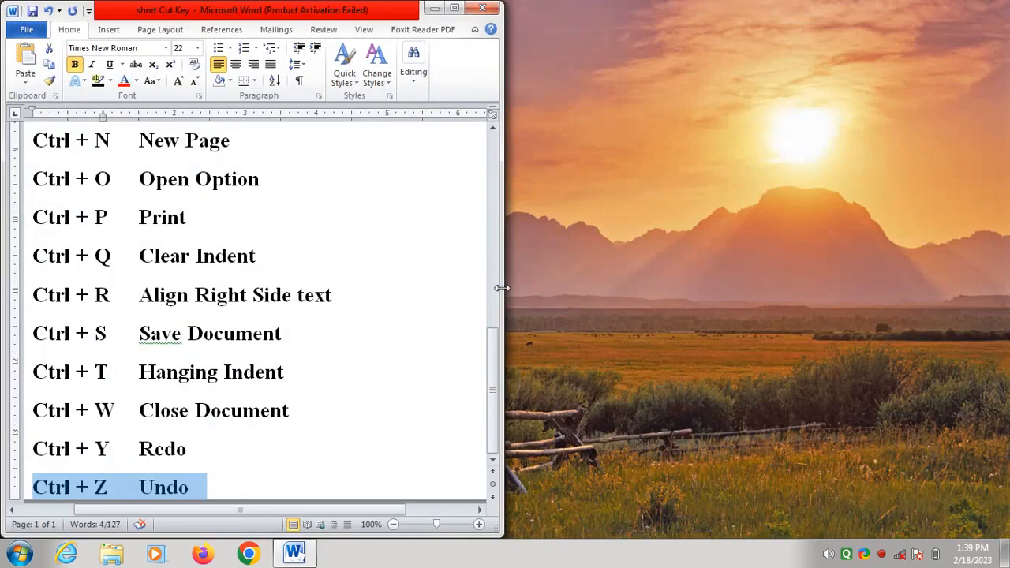
{"action": "double_click", "coordinate": [458, 10]}
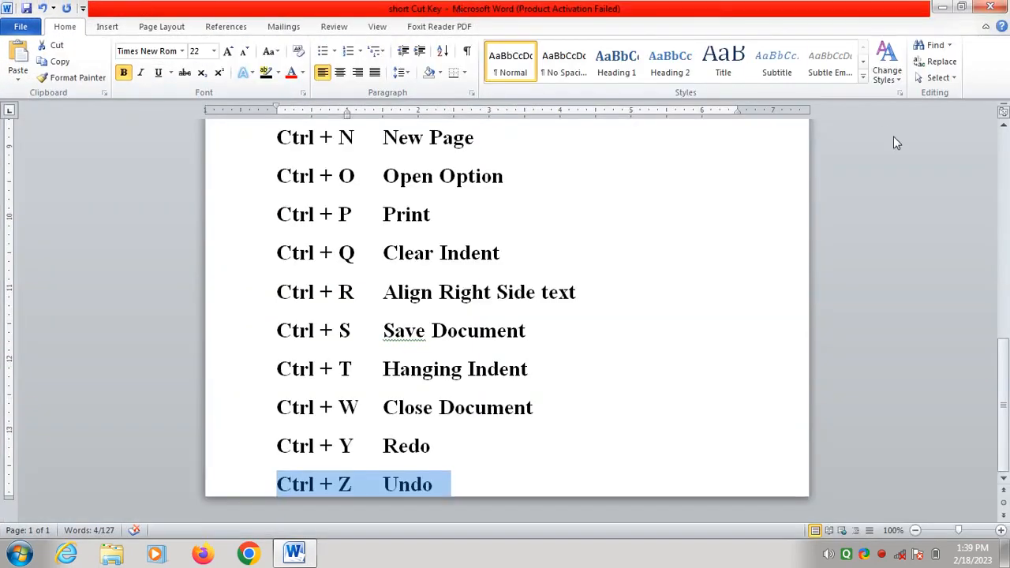
{"action": "left_click", "coordinate": [671, 287]}
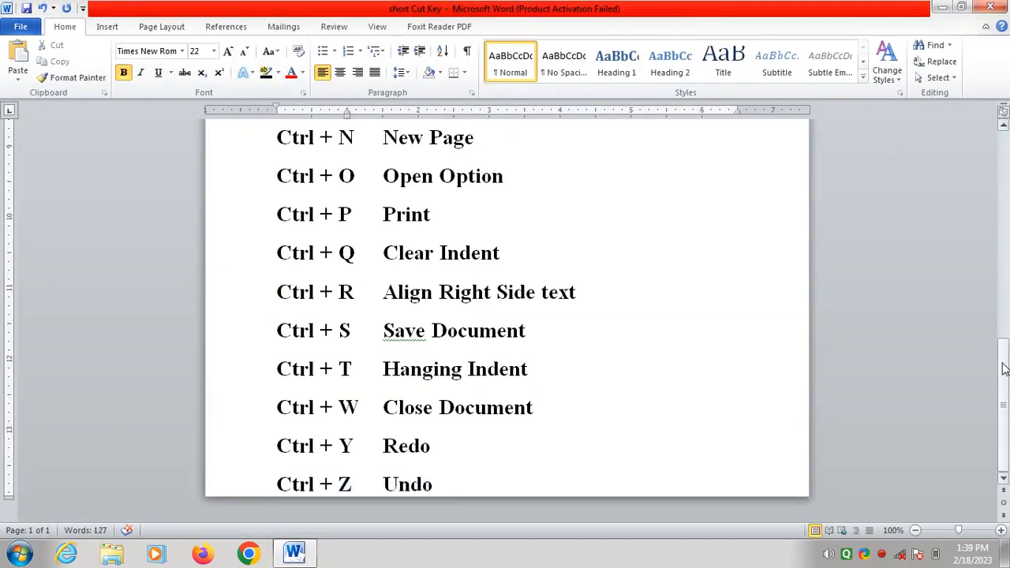
{"action": "left_click_drag", "start_coordinate": [1004, 344], "coordinate": [1000, 167]}
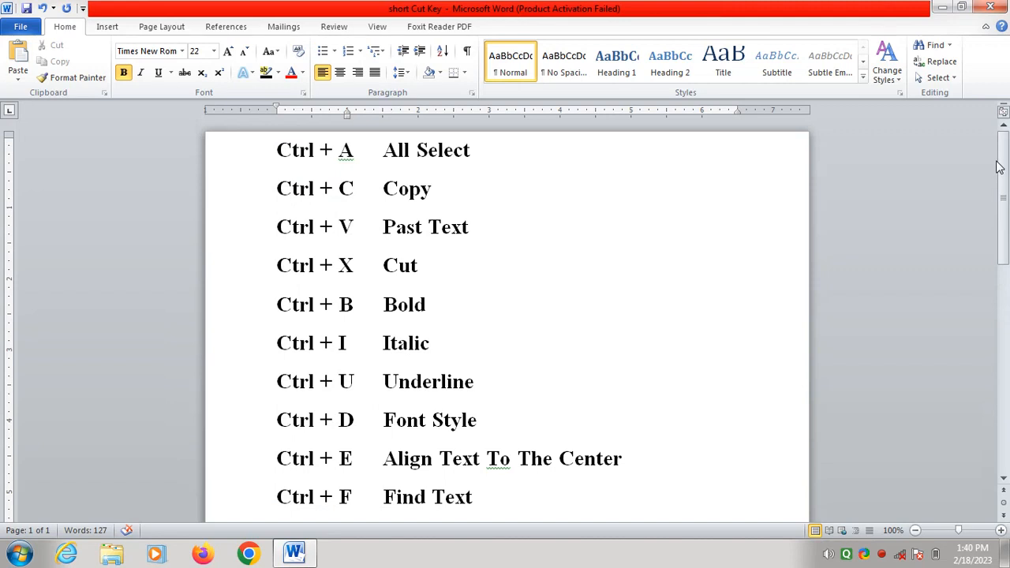